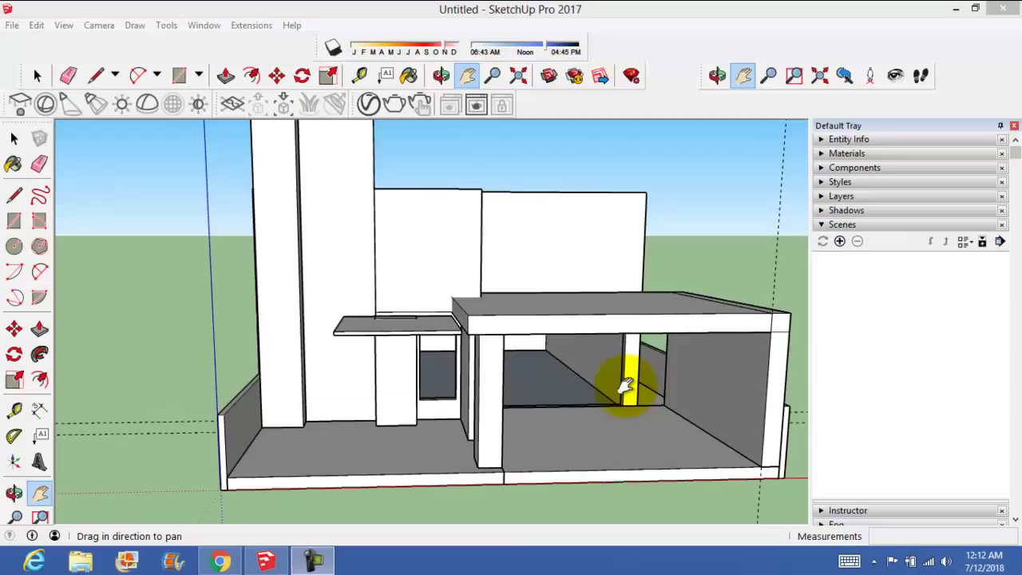
# Open the upper back wall's group for editing and pick its front face
pyautogui.moveTo(653, 359)
pyautogui.mouseDown(button='middle')
pyautogui.moveTo(710, 290)
pyautogui.moveTo(600, 310)
pyautogui.moveTo(596, 360)
pyautogui.moveTo(678, 383)
pyautogui.moveTo(677, 365)
pyautogui.moveTo(575, 388)
pyautogui.moveTo(570, 376)
pyautogui.moveTo(589, 382)
pyautogui.moveTo(611, 314)
pyautogui.mouseUp(button='middle')
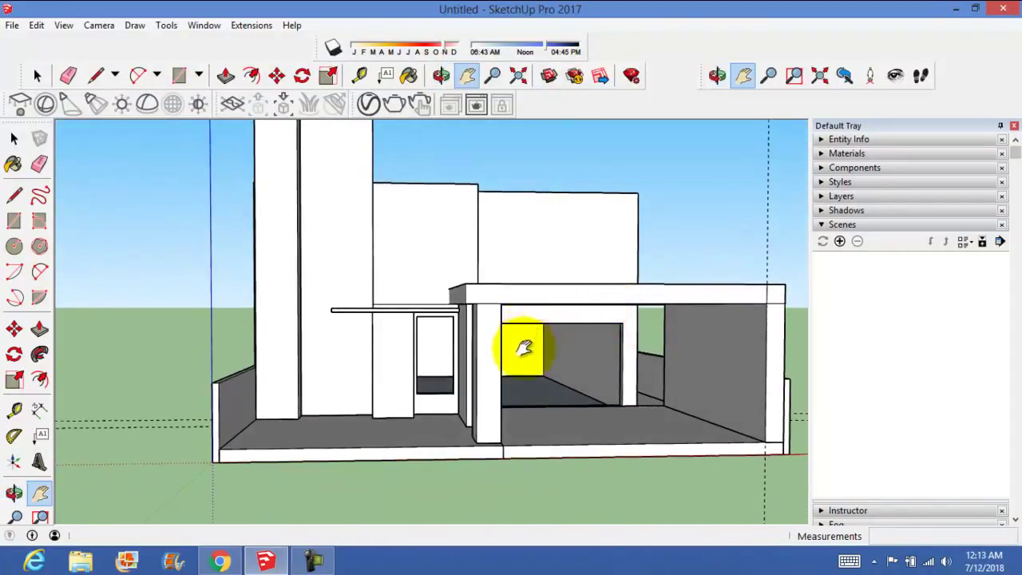
pyautogui.moveTo(524, 347); pyautogui.dragTo(575, 427, button='middle')
pyautogui.moveTo(607, 365)
pyautogui.mouseDown(button='middle')
pyautogui.moveTo(536, 312)
pyautogui.moveTo(438, 392)
pyautogui.moveTo(456, 391)
pyautogui.moveTo(431, 412)
pyautogui.moveTo(447, 360)
pyautogui.moveTo(404, 303)
pyautogui.moveTo(415, 319)
pyautogui.moveTo(508, 325)
pyautogui.moveTo(424, 346)
pyautogui.moveTo(593, 359)
pyautogui.moveTo(541, 327)
pyautogui.moveTo(492, 345)
pyautogui.moveTo(559, 333)
pyautogui.mouseUp(button='middle')
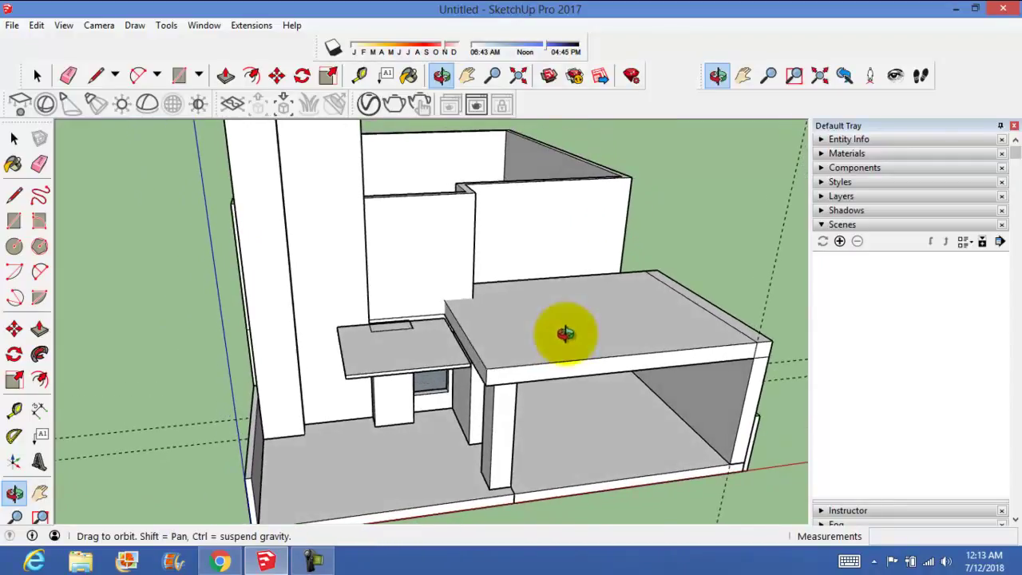
pyautogui.moveTo(394, 303)
pyautogui.mouseDown(button='middle')
pyautogui.moveTo(385, 311)
pyautogui.moveTo(536, 289)
pyautogui.moveTo(531, 326)
pyautogui.moveTo(454, 290)
pyautogui.moveTo(414, 327)
pyautogui.mouseUp(button='middle')
pyautogui.scroll(3, 415, 327)
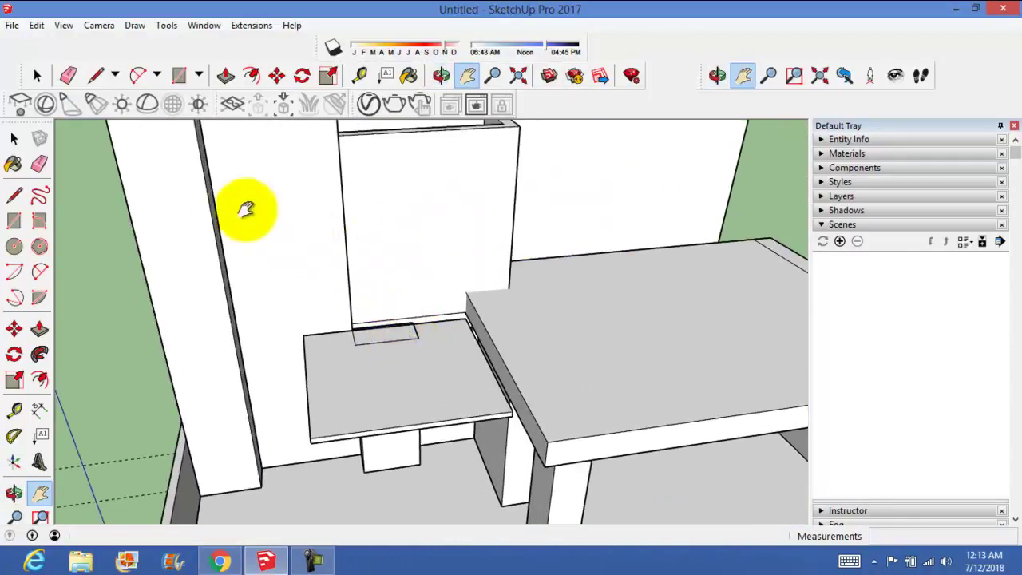
pyautogui.moveTo(392, 293)
pyautogui.mouseDown(button='middle')
pyautogui.moveTo(278, 273)
pyautogui.moveTo(258, 230)
pyautogui.moveTo(588, 206)
pyautogui.moveTo(463, 245)
pyautogui.moveTo(482, 248)
pyautogui.moveTo(490, 208)
pyautogui.moveTo(449, 250)
pyautogui.moveTo(490, 267)
pyautogui.moveTo(385, 258)
pyautogui.moveTo(418, 221)
pyautogui.mouseUp(button='middle')
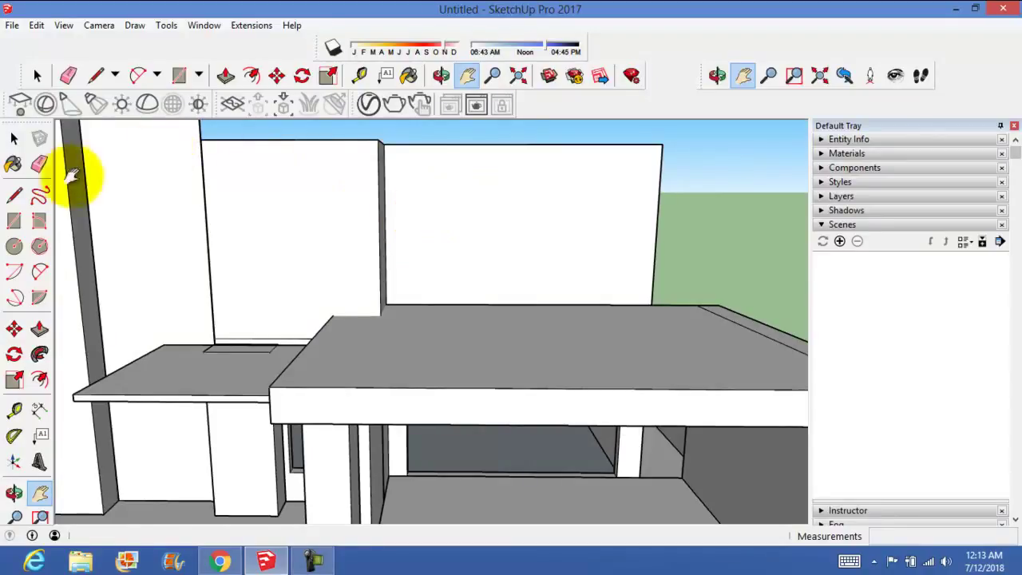
pyautogui.click(13, 138)
pyautogui.click(480, 230)
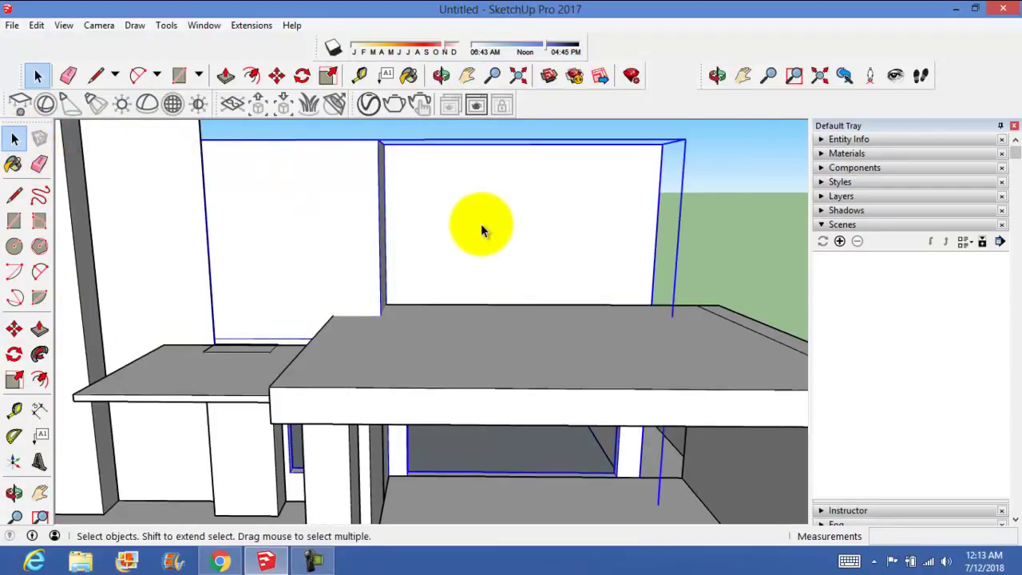
pyautogui.doubleClick(481, 231)
pyautogui.moveTo(552, 251)
pyautogui.mouseDown(button='middle')
pyautogui.moveTo(520, 199)
pyautogui.moveTo(551, 276)
pyautogui.moveTo(487, 272)
pyautogui.mouseUp(button='middle')
pyautogui.click(534, 219)
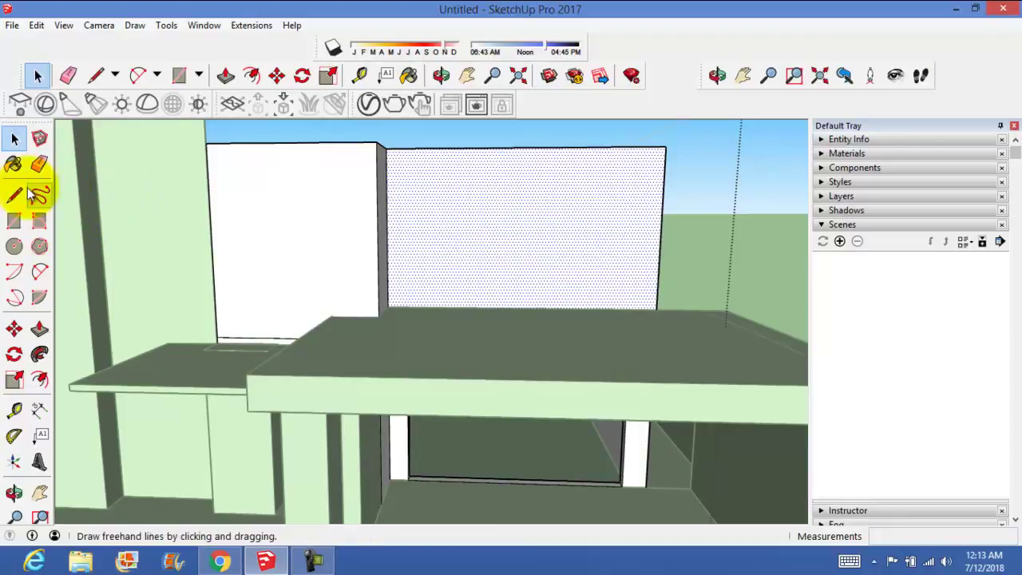
# Draw a 15' by 9' rectangle on the wall face, starting at its bottom edge
pyautogui.click(17, 223)
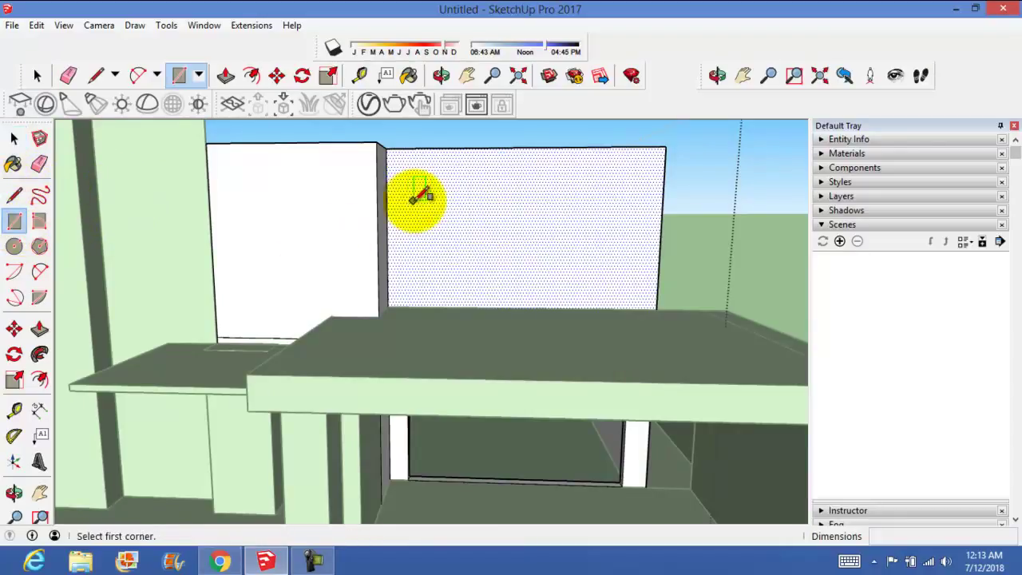
pyautogui.click(411, 306)
pyautogui.write("15',9")
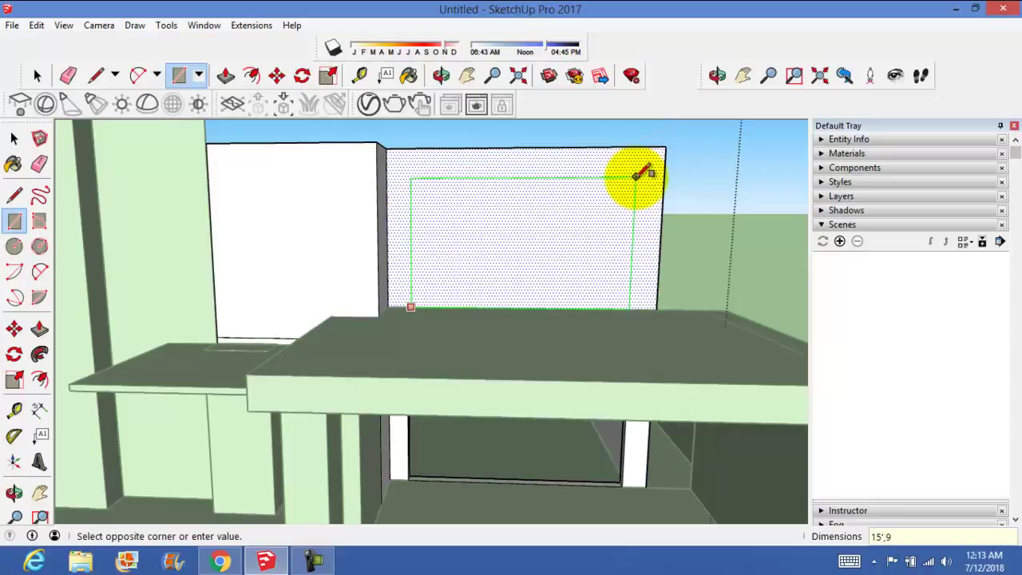
pyautogui.write("'")
pyautogui.press('Return')
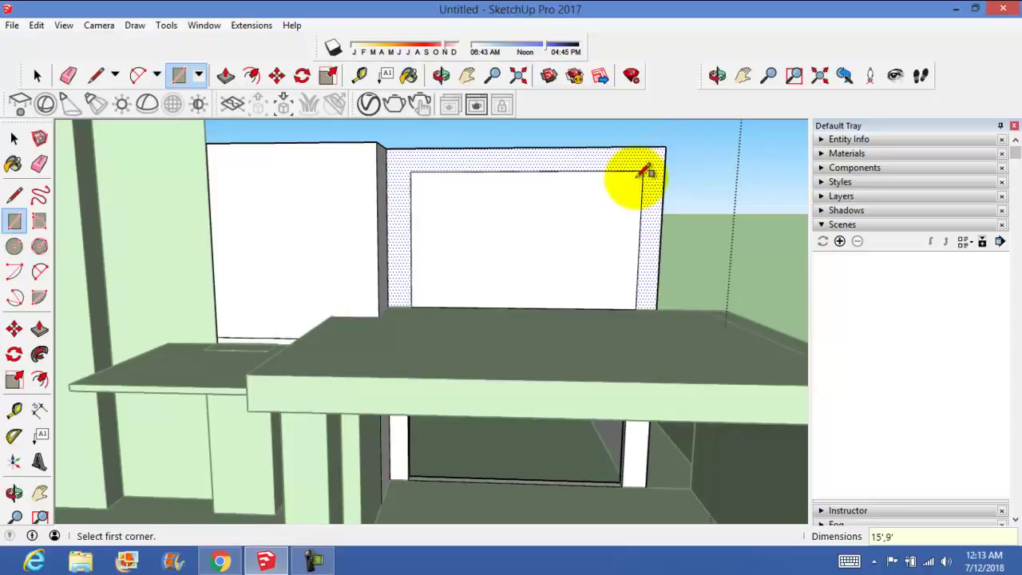
# Push the rectangle 9" through the wall to form the opening
pyautogui.click(13, 138)
pyautogui.moveTo(519, 251); pyautogui.dragTo(432, 343, button='middle')
pyautogui.click(478, 297)
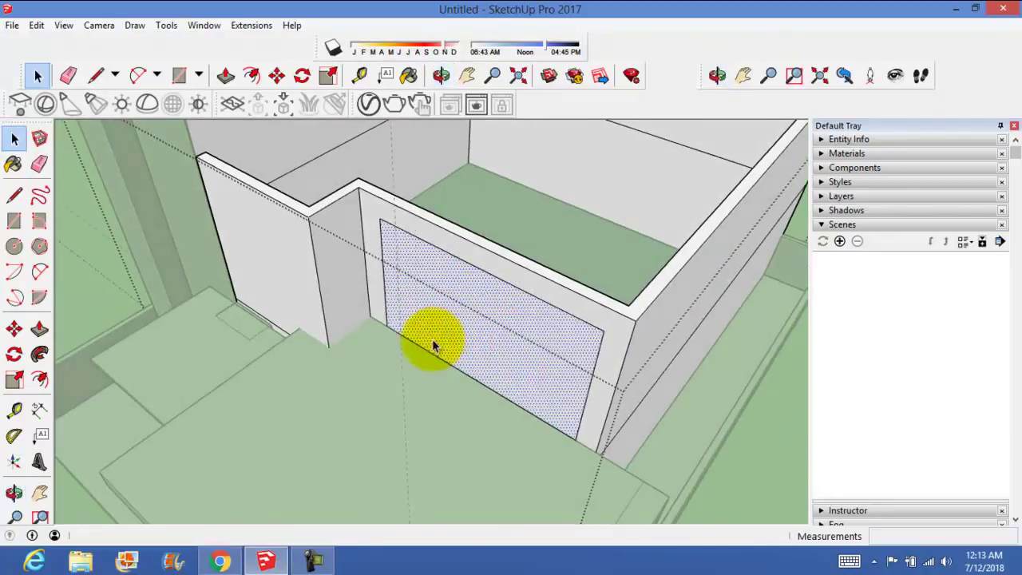
pyautogui.press('p')
pyautogui.moveTo(459, 307); pyautogui.dragTo(515, 256)
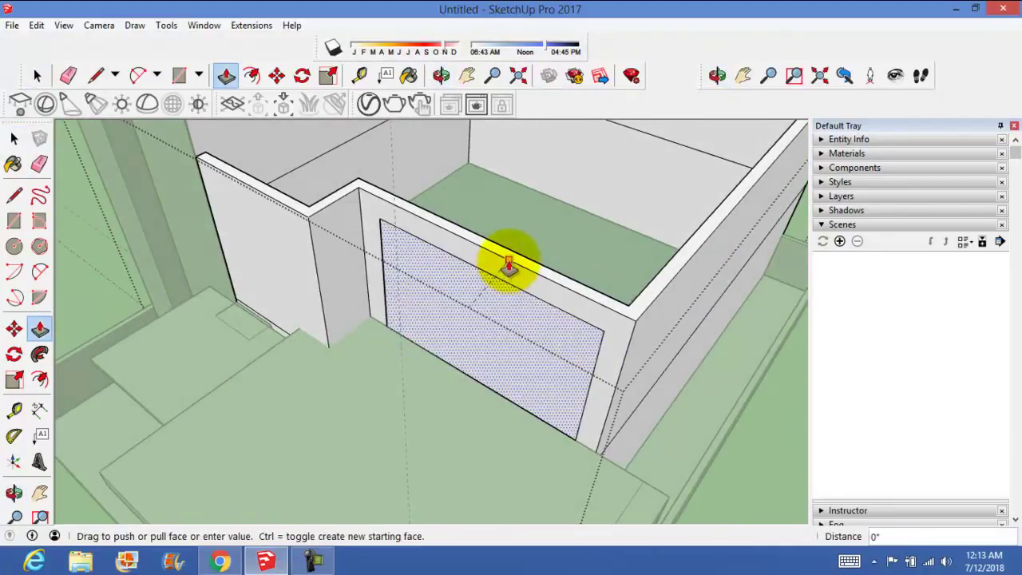
pyautogui.click(515, 255)
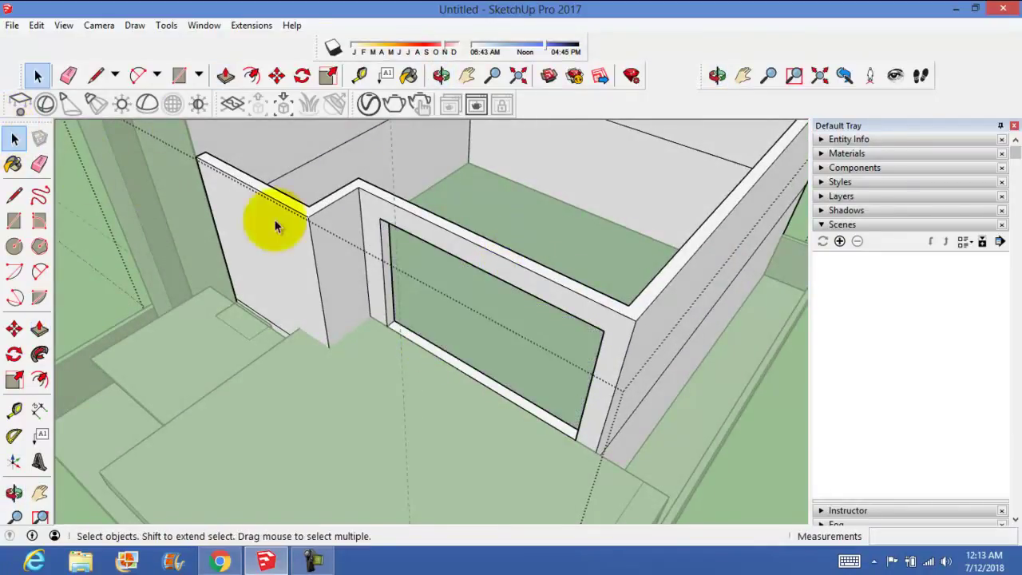
pyautogui.moveTo(274, 221)
pyautogui.mouseDown(button='middle')
pyautogui.moveTo(692, 217)
pyautogui.moveTo(621, 258)
pyautogui.mouseUp(button='middle')
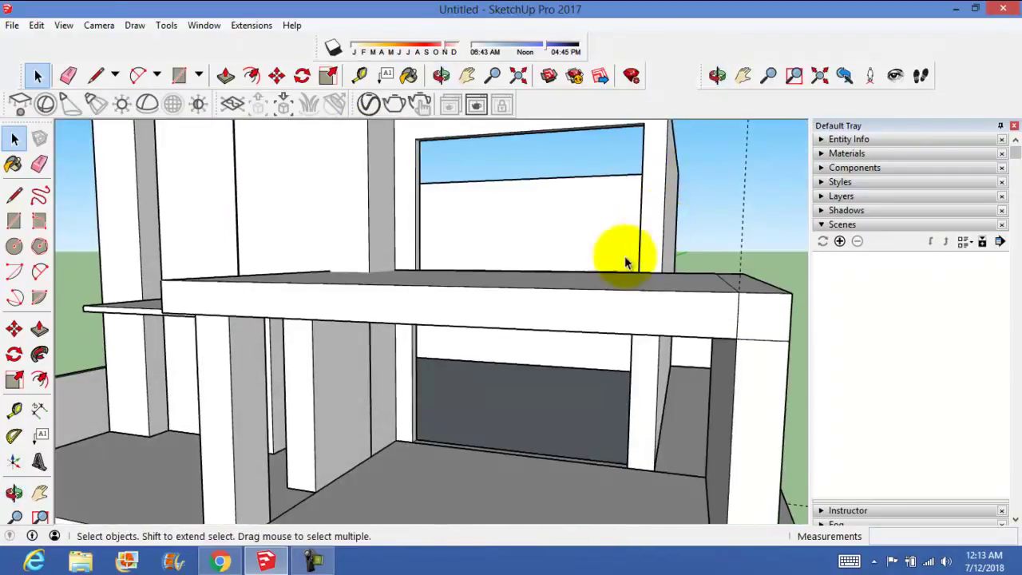
# Pull the small box's top face up into a tall pillar on the side slab
pyautogui.moveTo(522, 212)
pyautogui.keyDown('shift'); pyautogui.mouseDown(button='middle')
pyautogui.moveTo(527, 274)
pyautogui.moveTo(573, 289)
pyautogui.moveTo(486, 333)
pyautogui.moveTo(452, 369)
pyautogui.moveTo(331, 376)
pyautogui.moveTo(274, 468)
pyautogui.moveTo(73, 209)
pyautogui.mouseUp(button='middle'); pyautogui.keyUp('shift')
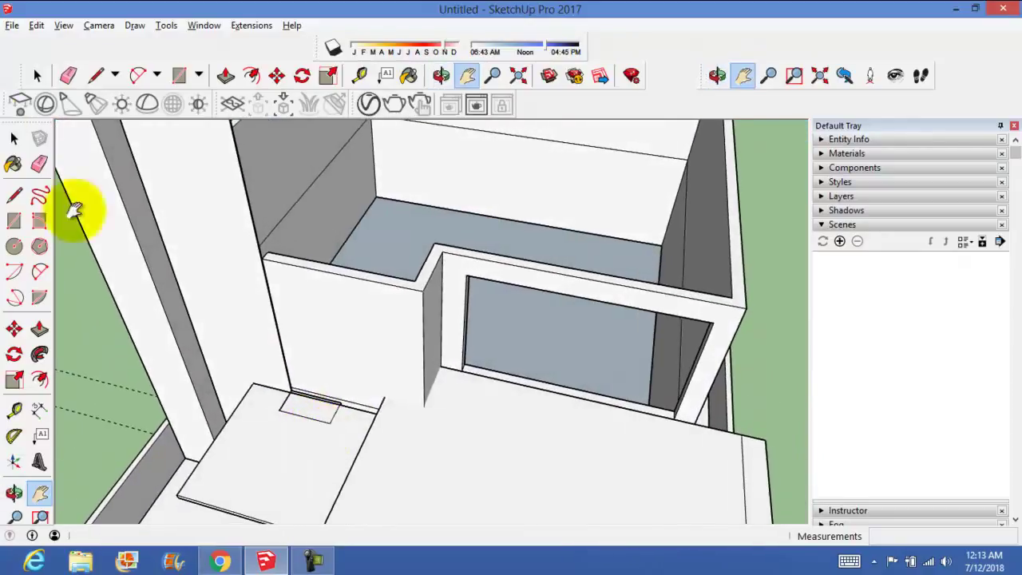
pyautogui.click(13, 138)
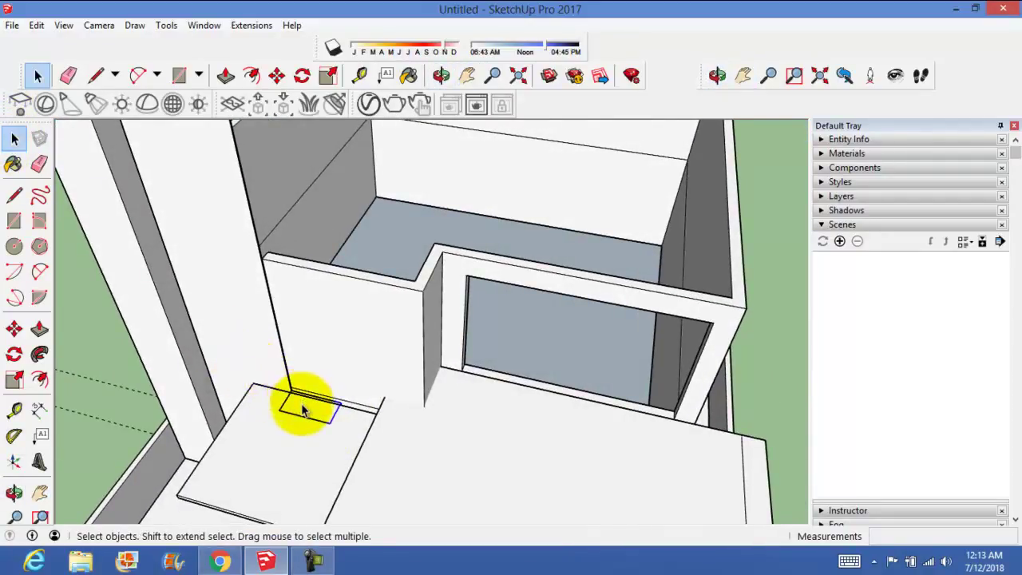
pyautogui.moveTo(309, 403); pyautogui.dragTo(339, 417, button='middle')
pyautogui.doubleClick(339, 411)
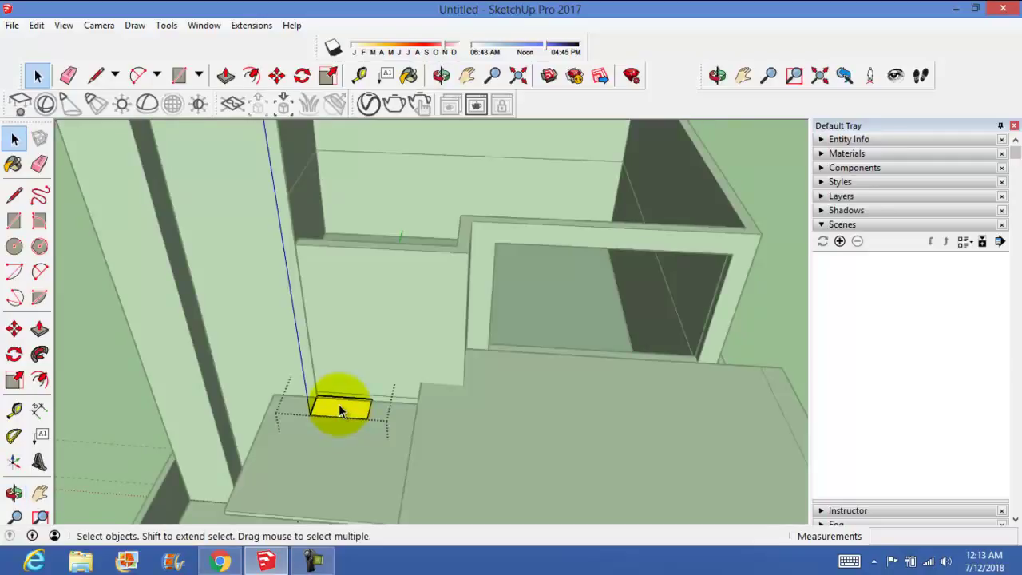
pyautogui.moveTo(330, 409); pyautogui.dragTo(302, 265)
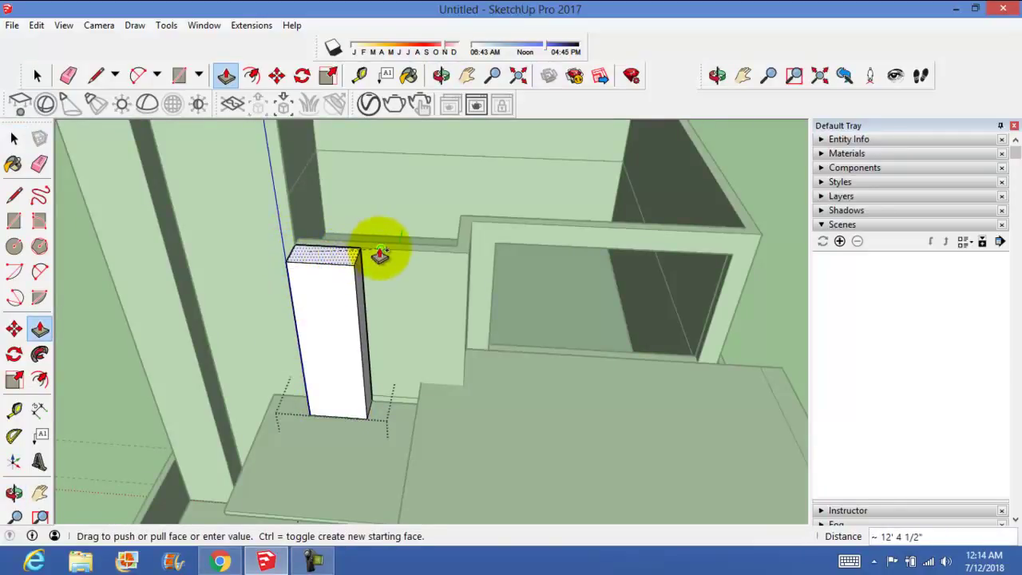
pyautogui.click(379, 254)
# Widen the pillar by pulling one side face outward, then exit its group
pyautogui.click(14, 142)
pyautogui.moveTo(285, 347); pyautogui.dragTo(281, 365, button='middle')
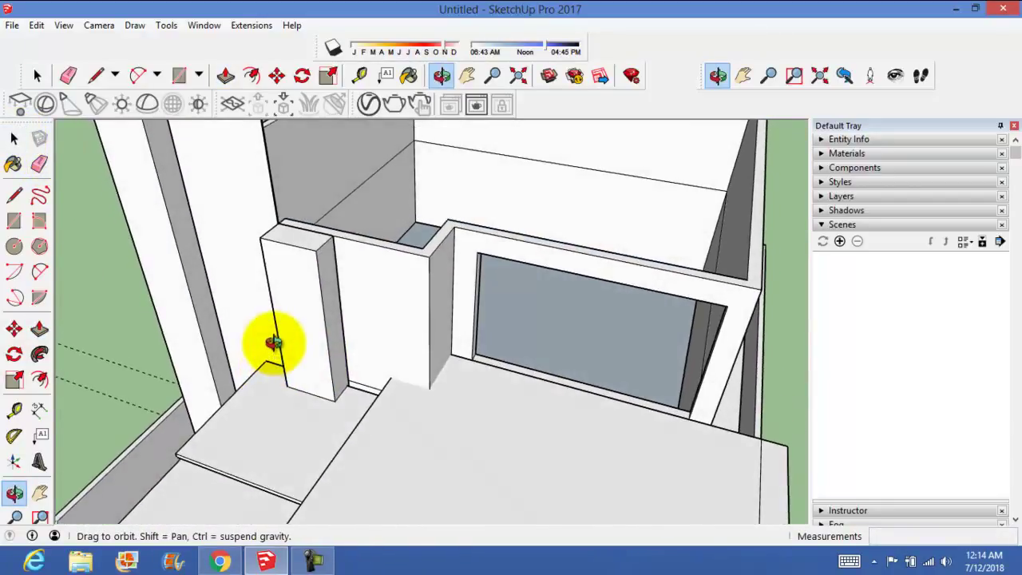
pyautogui.moveTo(281, 365)
pyautogui.mouseDown(button='middle')
pyautogui.moveTo(272, 375)
pyautogui.moveTo(441, 397)
pyautogui.moveTo(283, 414)
pyautogui.mouseUp(button='middle')
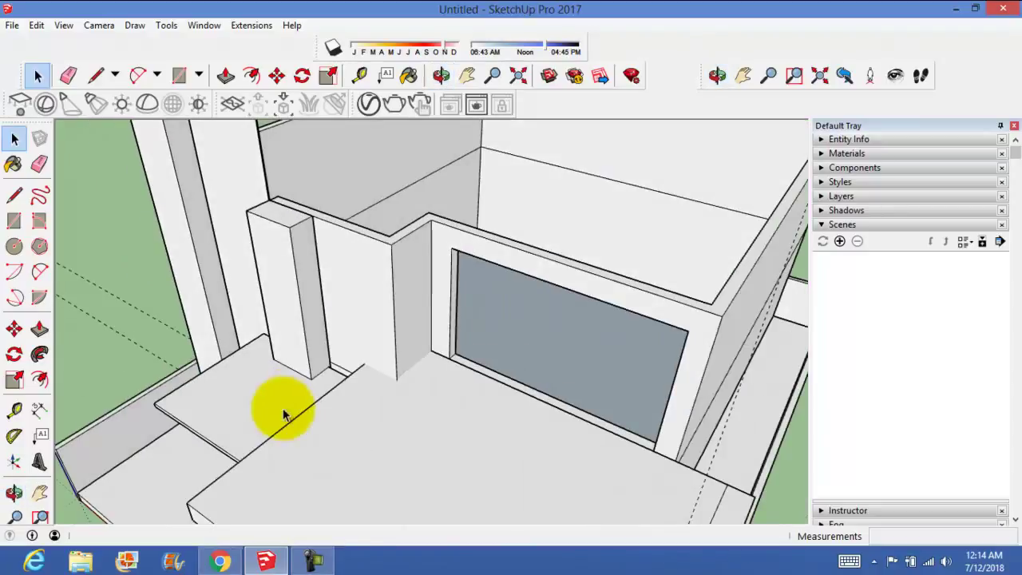
pyautogui.doubleClick(312, 331)
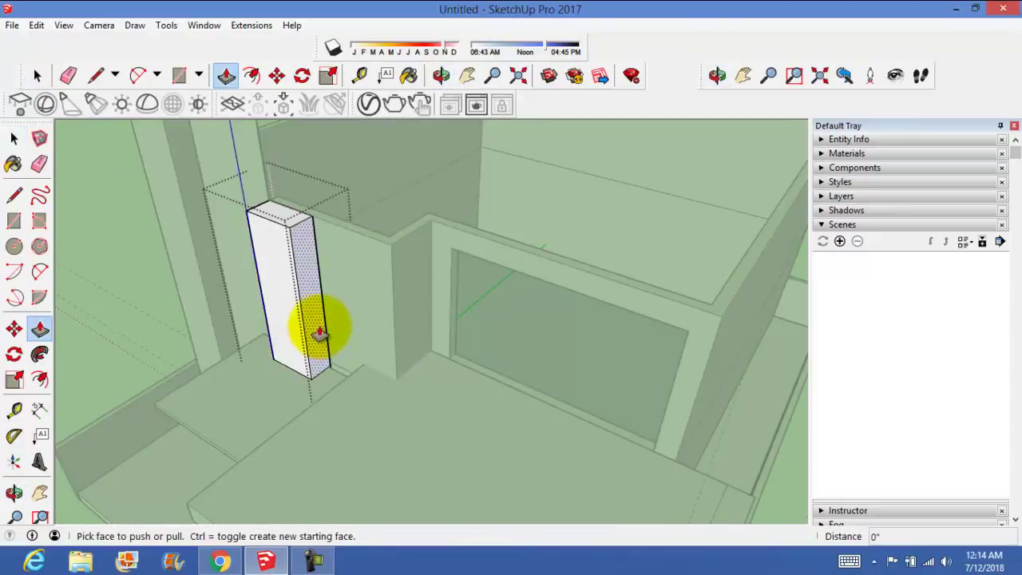
pyautogui.moveTo(319, 331); pyautogui.dragTo(319, 383)
pyautogui.click(328, 405)
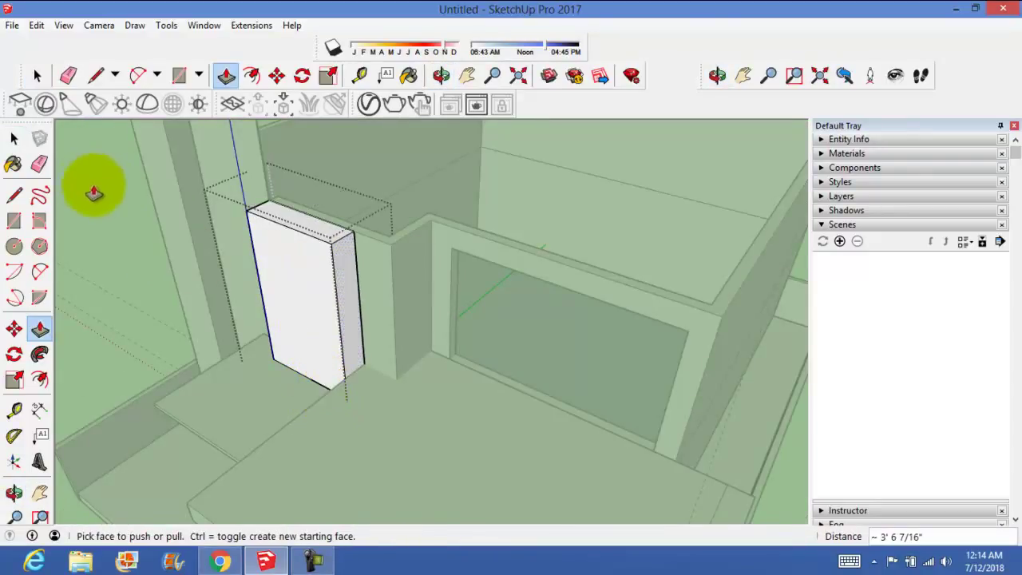
pyautogui.click(14, 138)
pyautogui.click(222, 237)
pyautogui.moveTo(221, 237); pyautogui.dragTo(403, 115, button='middle')
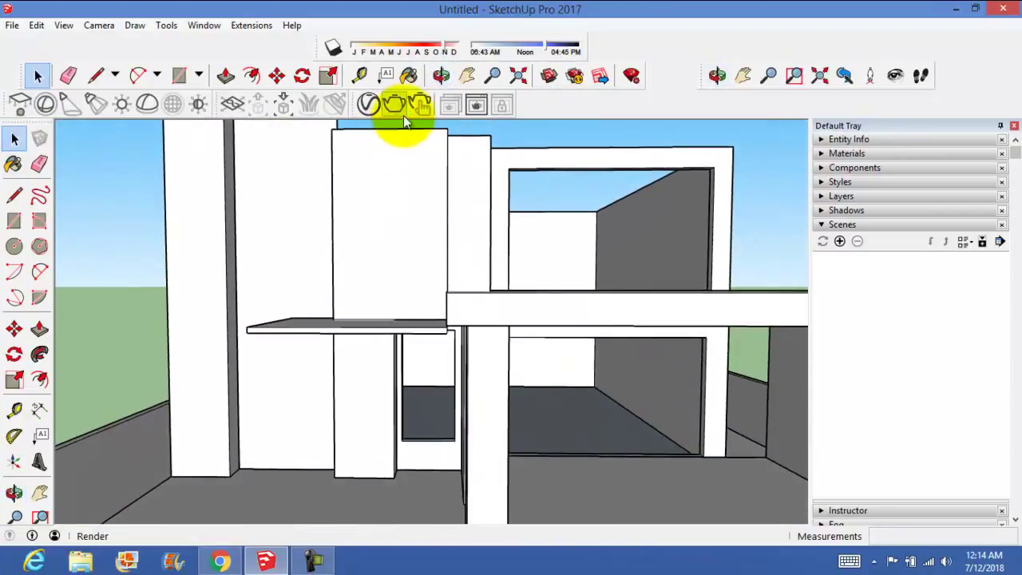
pyautogui.moveTo(408, 358)
pyautogui.mouseDown(button='middle')
pyautogui.moveTo(418, 404)
pyautogui.moveTo(463, 385)
pyautogui.moveTo(428, 395)
pyautogui.moveTo(411, 381)
pyautogui.moveTo(413, 456)
pyautogui.moveTo(370, 543)
pyautogui.moveTo(392, 410)
pyautogui.moveTo(395, 518)
pyautogui.moveTo(408, 438)
pyautogui.moveTo(467, 388)
pyautogui.moveTo(384, 299)
pyautogui.moveTo(423, 343)
pyautogui.moveTo(428, 364)
pyautogui.moveTo(424, 332)
pyautogui.moveTo(463, 388)
pyautogui.moveTo(532, 418)
pyautogui.moveTo(324, 360)
pyautogui.moveTo(372, 326)
pyautogui.mouseUp(button='middle')
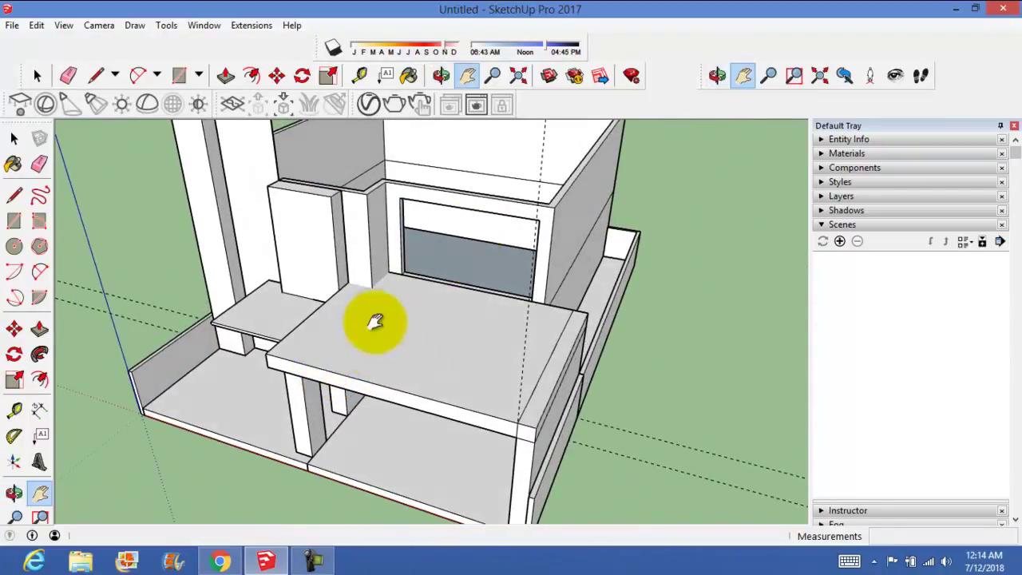
pyautogui.moveTo(479, 314); pyautogui.dragTo(529, 258, button='middle')
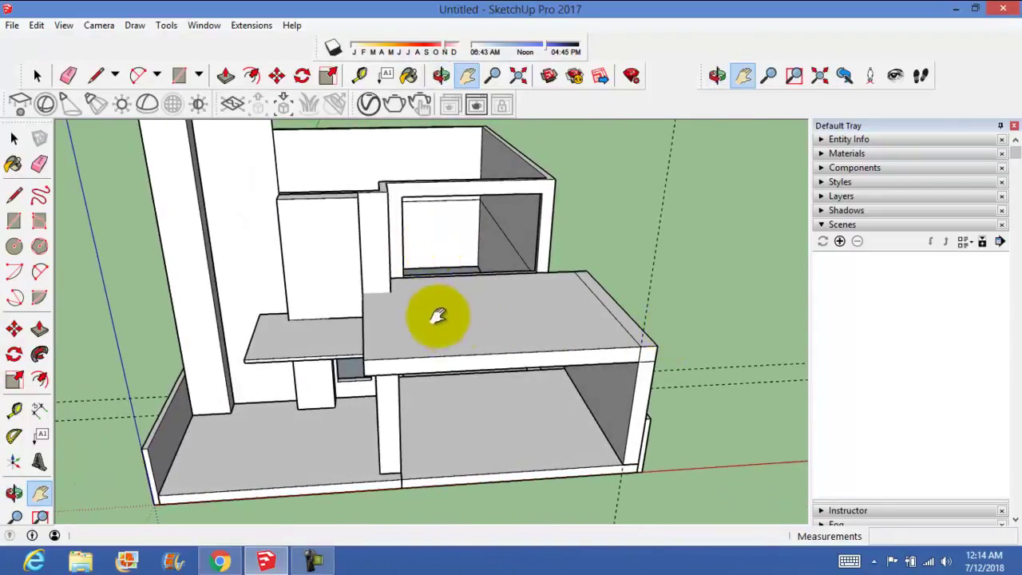
pyautogui.moveTo(338, 246)
pyautogui.mouseDown(button='middle')
pyautogui.moveTo(386, 439)
pyautogui.moveTo(387, 391)
pyautogui.mouseUp(button='middle')
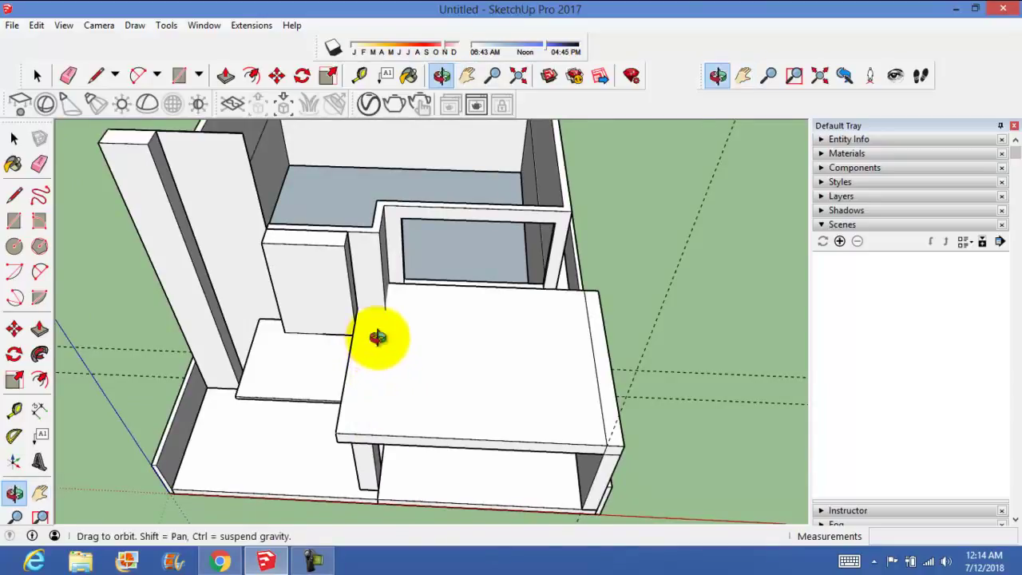
pyautogui.moveTo(376, 338); pyautogui.dragTo(388, 369, button='middle')
pyautogui.click(14, 194)
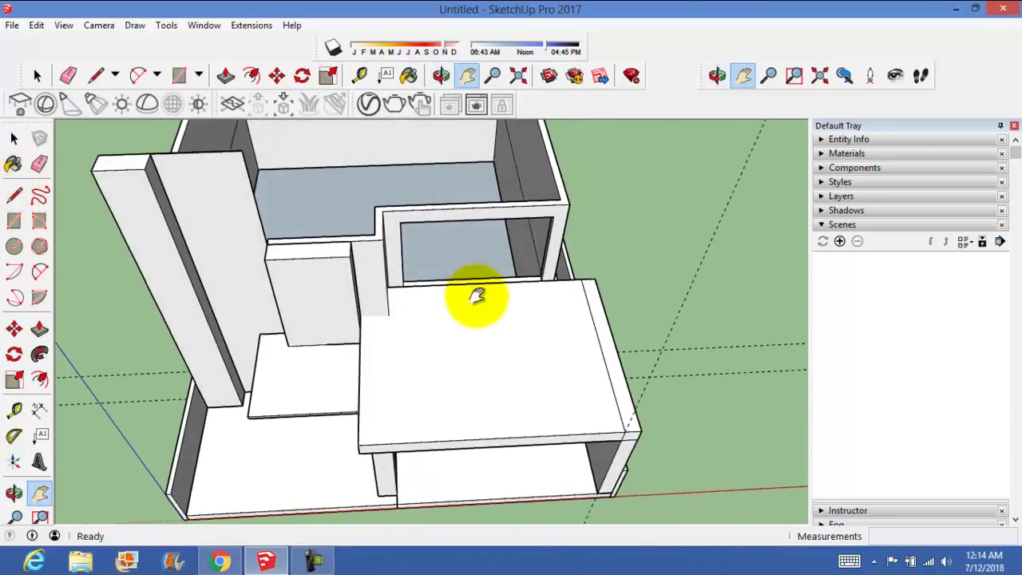
pyautogui.moveTo(468, 293)
pyautogui.mouseDown(button='middle')
pyautogui.moveTo(273, 337)
pyautogui.moveTo(223, 303)
pyautogui.moveTo(373, 339)
pyautogui.moveTo(251, 274)
pyautogui.moveTo(353, 314)
pyautogui.mouseUp(button='middle')
# Draw a rectangle along the upper wall top and make it a group
pyautogui.click(14, 222)
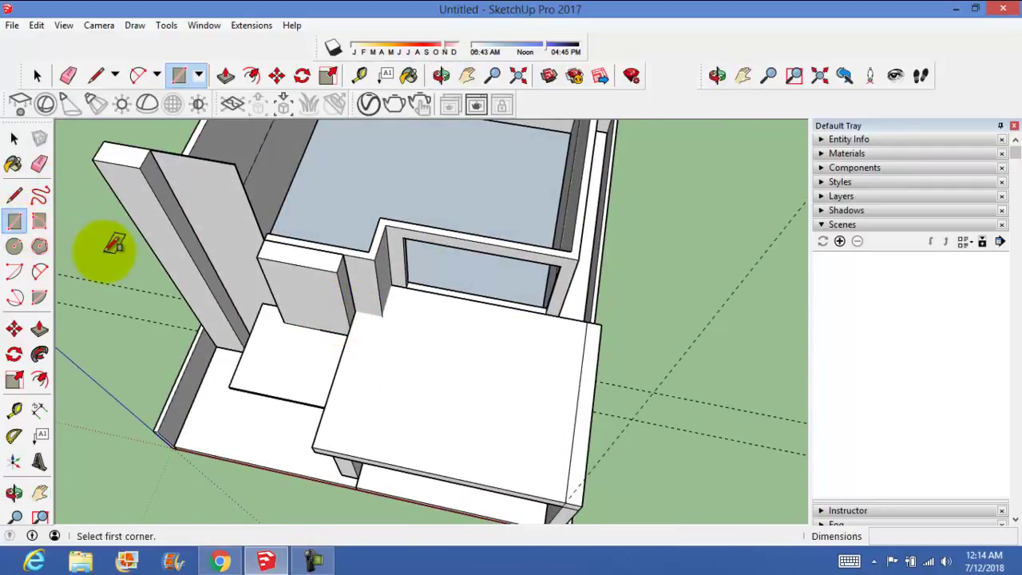
pyautogui.click(578, 258)
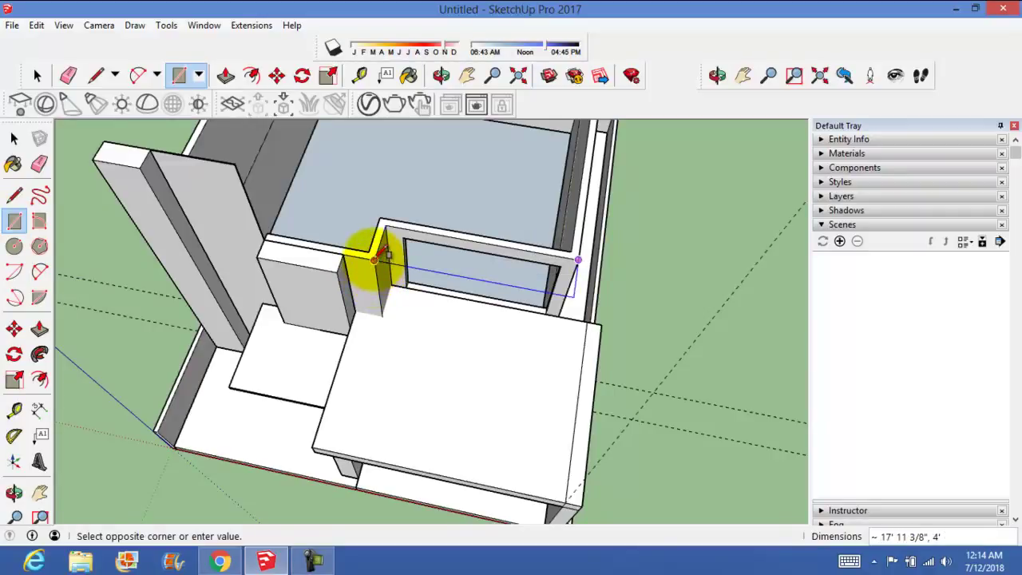
pyautogui.click(374, 259)
pyautogui.moveTo(383, 279); pyautogui.dragTo(376, 221, button='middle')
pyautogui.click(14, 138)
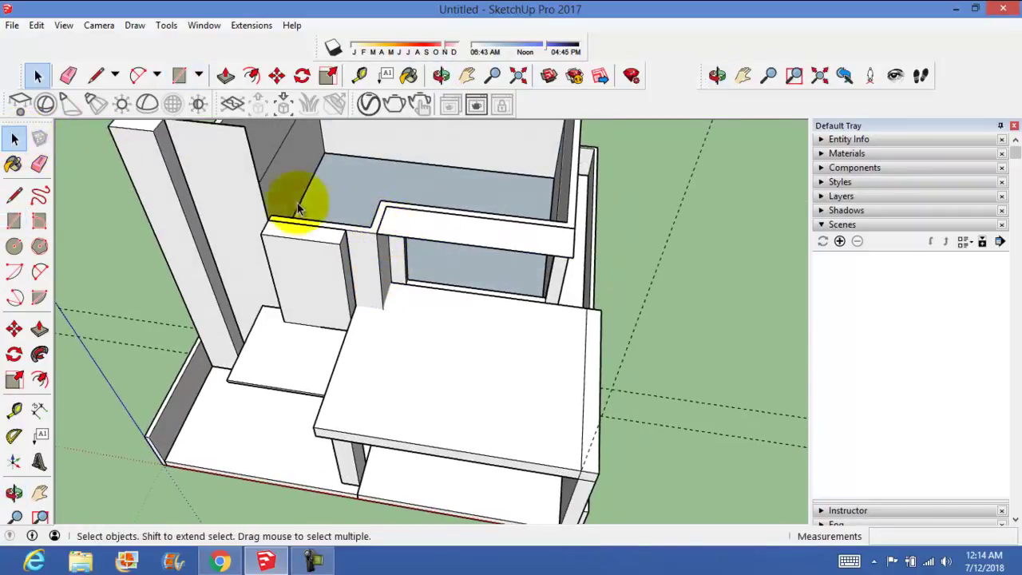
pyautogui.rightClick(438, 231)
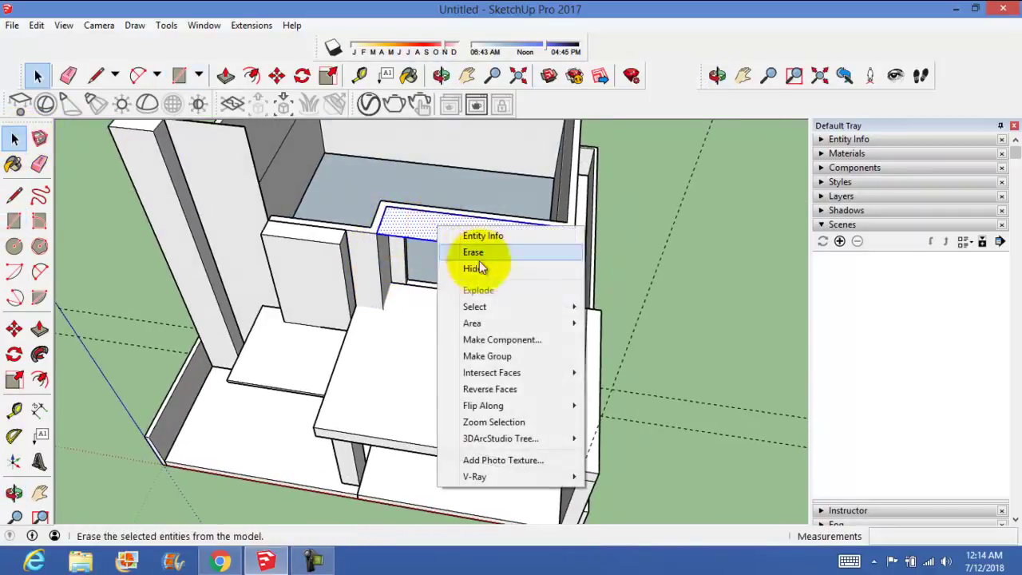
pyautogui.click(503, 357)
pyautogui.moveTo(449, 274); pyautogui.dragTo(463, 251, button='middle')
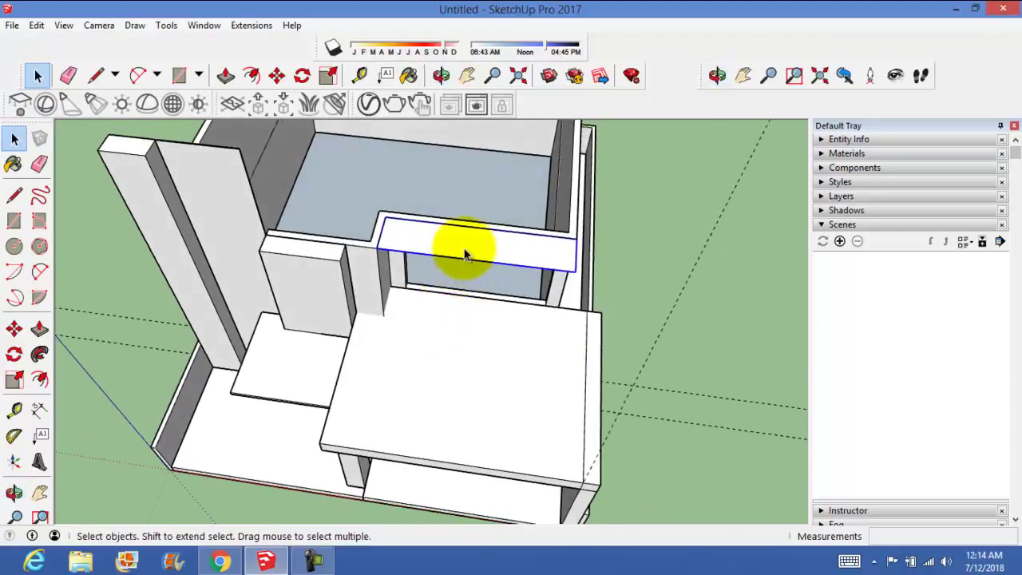
# Push/Pull the slab 6" thick and extend its side face outward as an overhang
pyautogui.doubleClick(461, 259)
pyautogui.press('p')
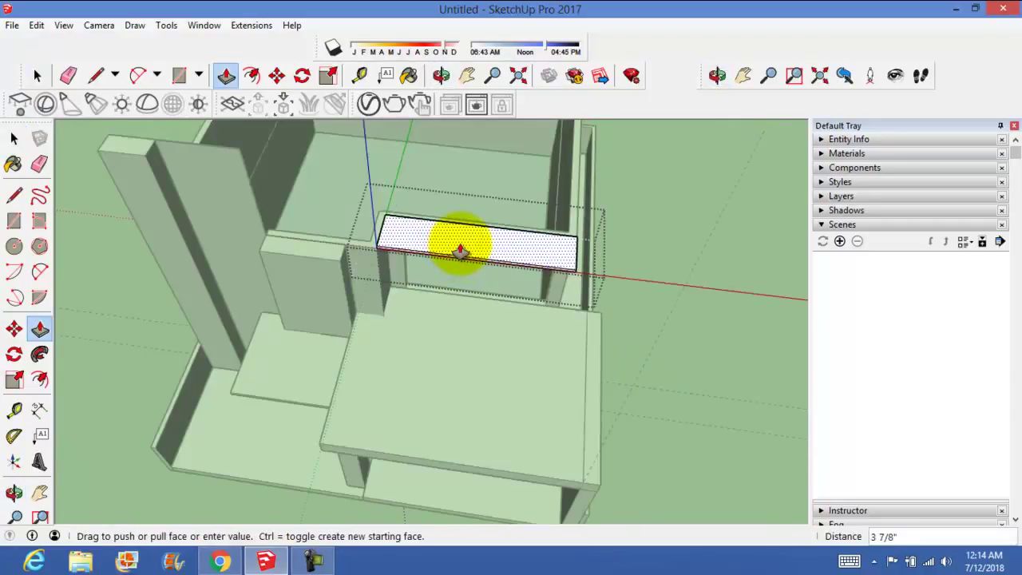
pyautogui.write('"')
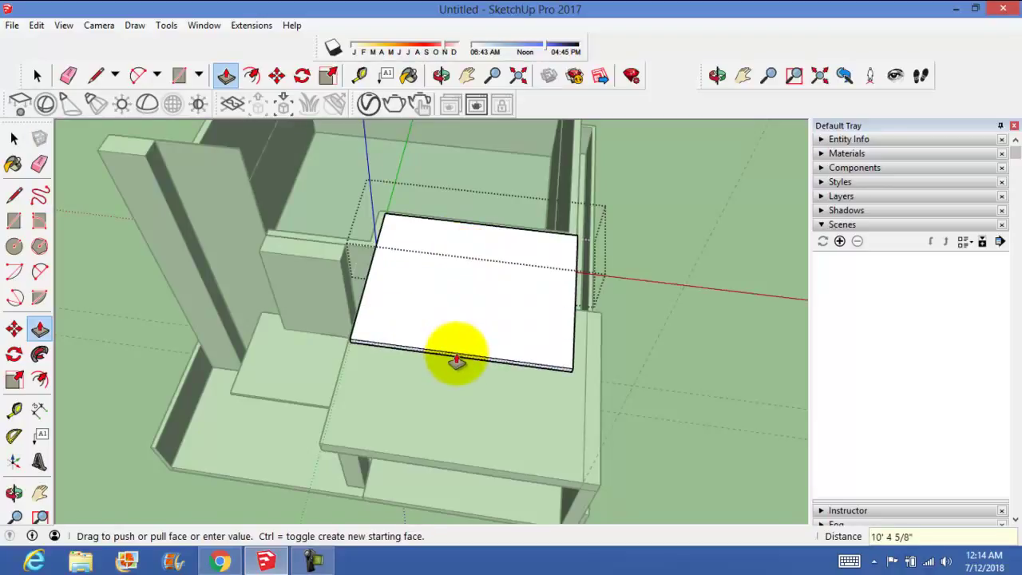
pyautogui.click(463, 372)
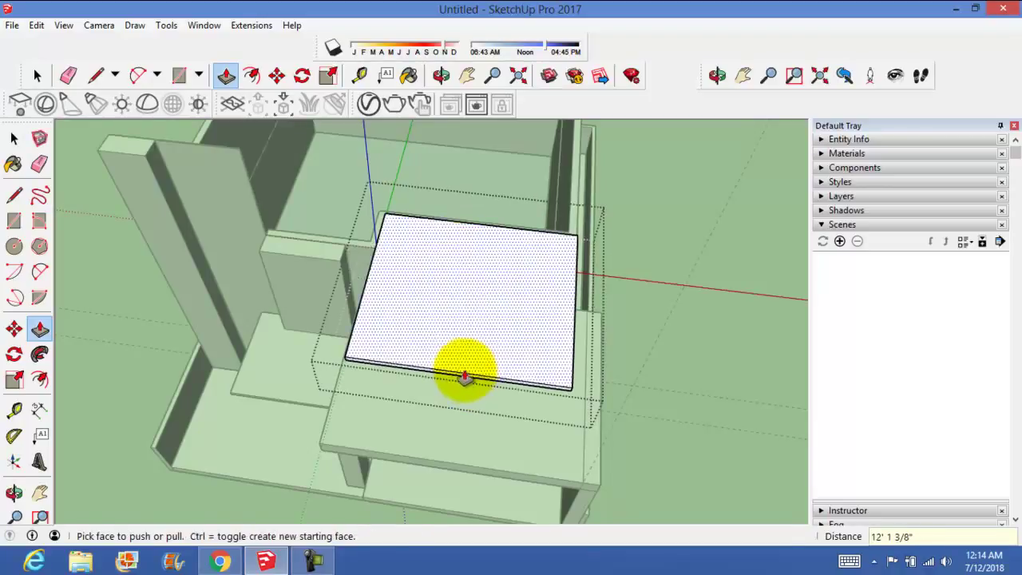
pyautogui.moveTo(463, 372)
pyautogui.mouseDown(button='middle')
pyautogui.moveTo(668, 254)
pyautogui.moveTo(439, 263)
pyautogui.mouseUp(button='middle')
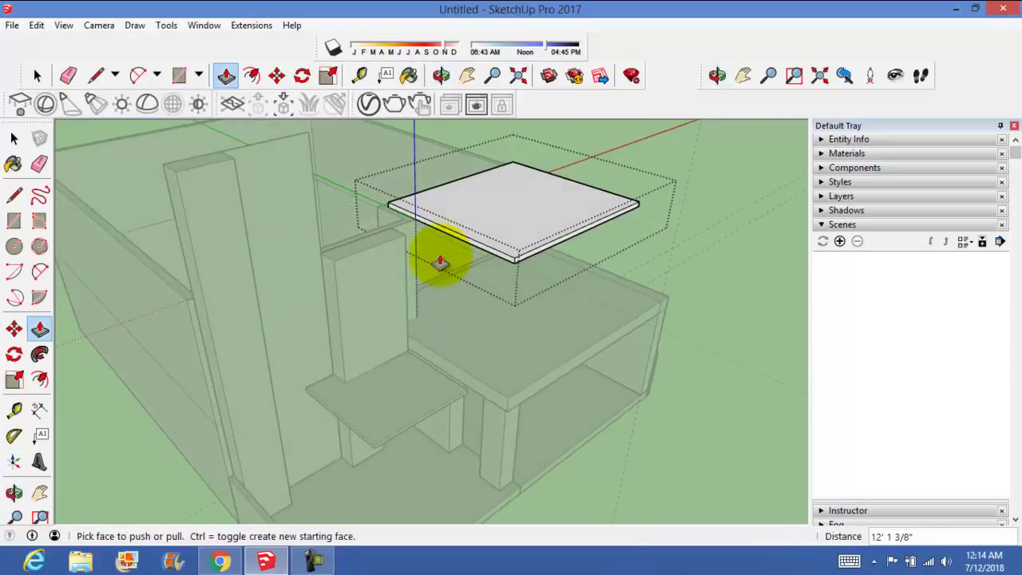
pyautogui.scroll(3, 442, 254)
pyautogui.moveTo(452, 221); pyautogui.dragTo(378, 296)
pyautogui.moveTo(379, 296)
pyautogui.mouseDown(button='middle')
pyautogui.moveTo(365, 279)
pyautogui.moveTo(242, 246)
pyautogui.moveTo(269, 258)
pyautogui.mouseUp(button='middle')
pyautogui.moveTo(438, 210)
pyautogui.mouseDown(button='middle')
pyautogui.moveTo(372, 217)
pyautogui.moveTo(402, 199)
pyautogui.moveTo(456, 312)
pyautogui.moveTo(422, 210)
pyautogui.moveTo(434, 262)
pyautogui.moveTo(406, 331)
pyautogui.moveTo(291, 399)
pyautogui.moveTo(238, 392)
pyautogui.mouseUp(button='middle')
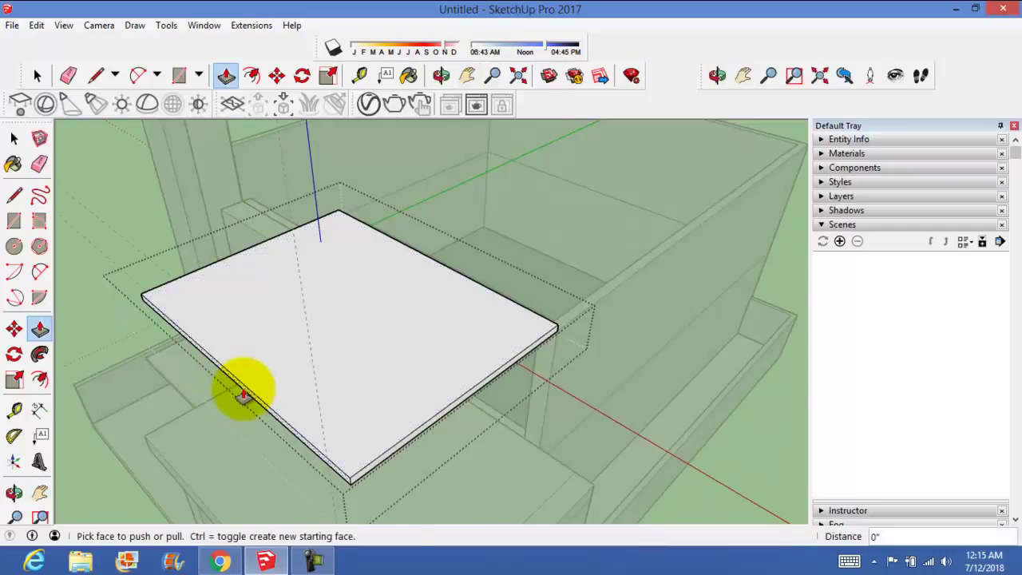
pyautogui.moveTo(456, 383); pyautogui.dragTo(520, 285, button='middle')
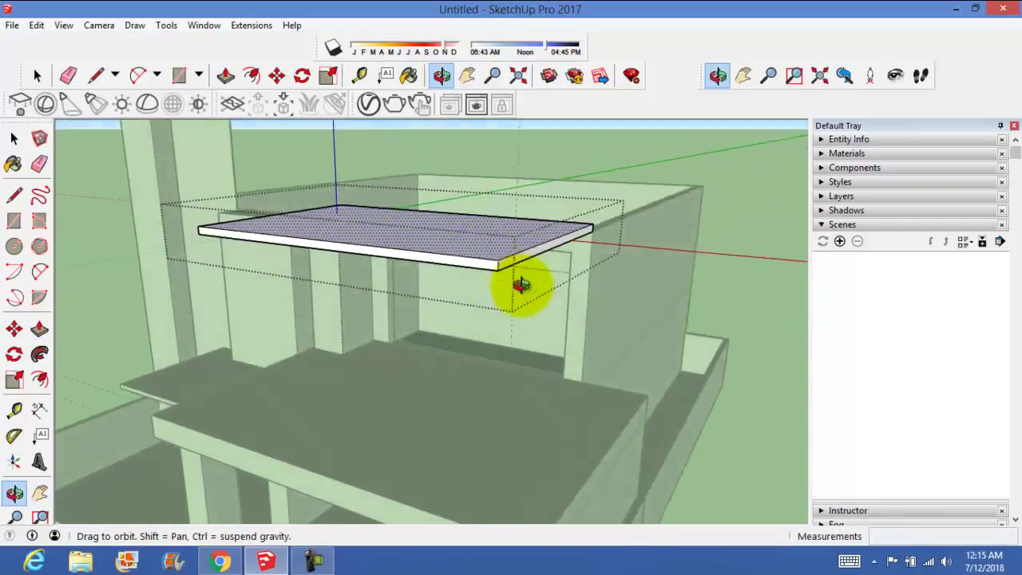
pyautogui.moveTo(335, 288)
pyautogui.mouseDown(button='middle')
pyautogui.moveTo(404, 257)
pyautogui.moveTo(424, 234)
pyautogui.moveTo(461, 229)
pyautogui.moveTo(456, 304)
pyautogui.moveTo(456, 274)
pyautogui.moveTo(406, 359)
pyautogui.mouseUp(button='middle')
pyautogui.scroll(-5, 461, 230)
pyautogui.scroll(-2, 474, 237)
pyautogui.moveTo(455, 297)
pyautogui.mouseDown(button='middle')
pyautogui.moveTo(365, 244)
pyautogui.moveTo(444, 330)
pyautogui.moveTo(438, 293)
pyautogui.moveTo(520, 296)
pyautogui.moveTo(440, 296)
pyautogui.moveTo(477, 340)
pyautogui.moveTo(570, 312)
pyautogui.moveTo(620, 327)
pyautogui.moveTo(200, 303)
pyautogui.mouseUp(button='middle')
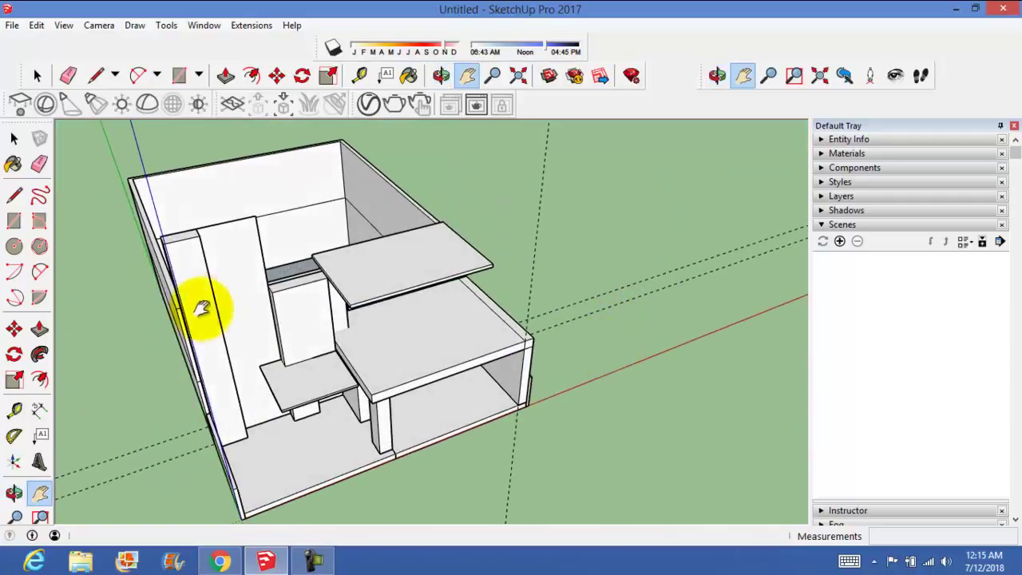
pyautogui.scroll(3, 245, 250)
pyautogui.scroll(2, 245, 249)
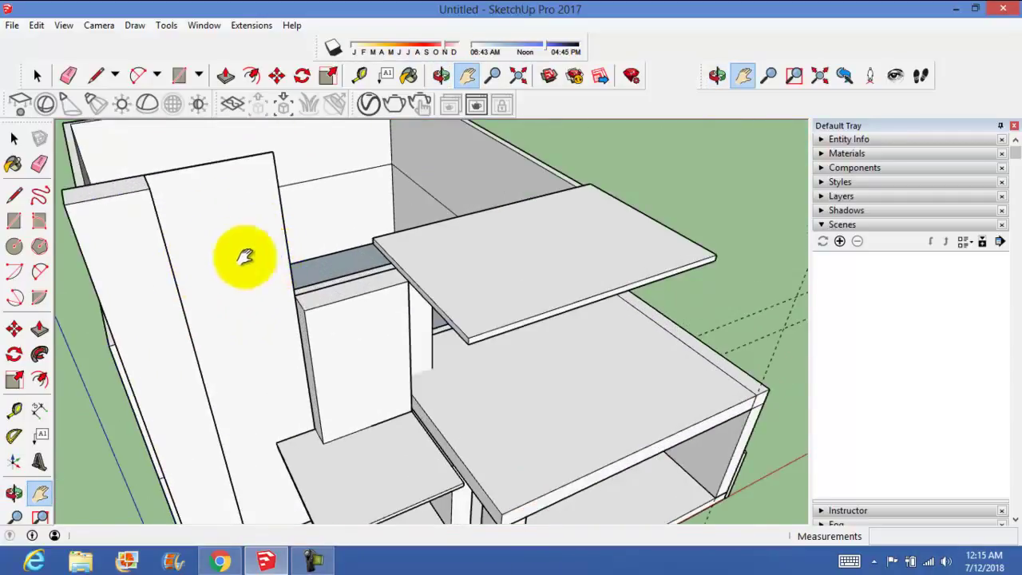
# Pull the narrow block's top face up about 5' 10" so it rises above the overhang slab
pyautogui.click(14, 138)
pyautogui.doubleClick(340, 302)
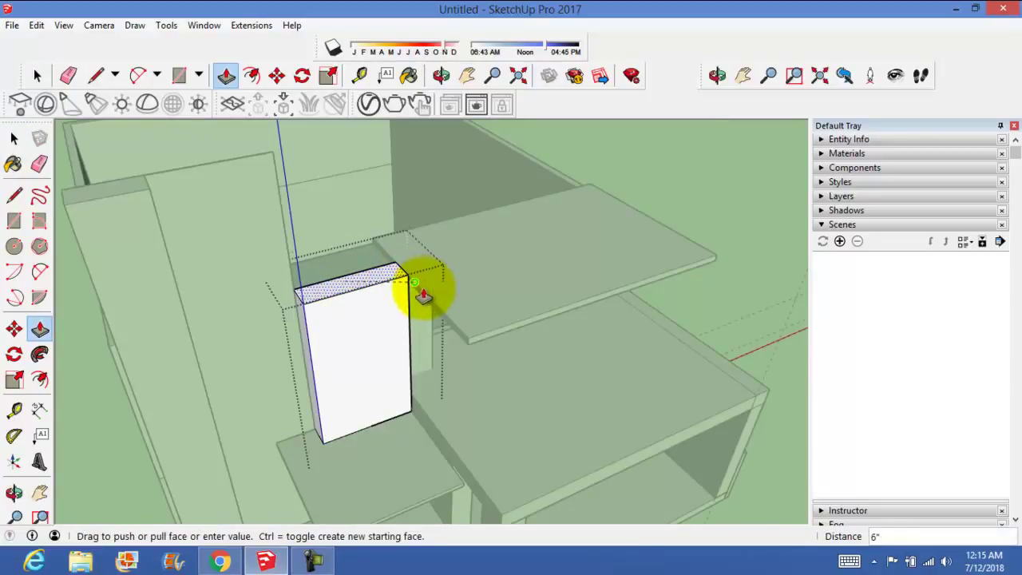
pyautogui.moveTo(423, 295)
pyautogui.mouseDown(button='middle')
pyautogui.moveTo(303, 263)
pyautogui.moveTo(296, 249)
pyautogui.mouseUp(button='middle')
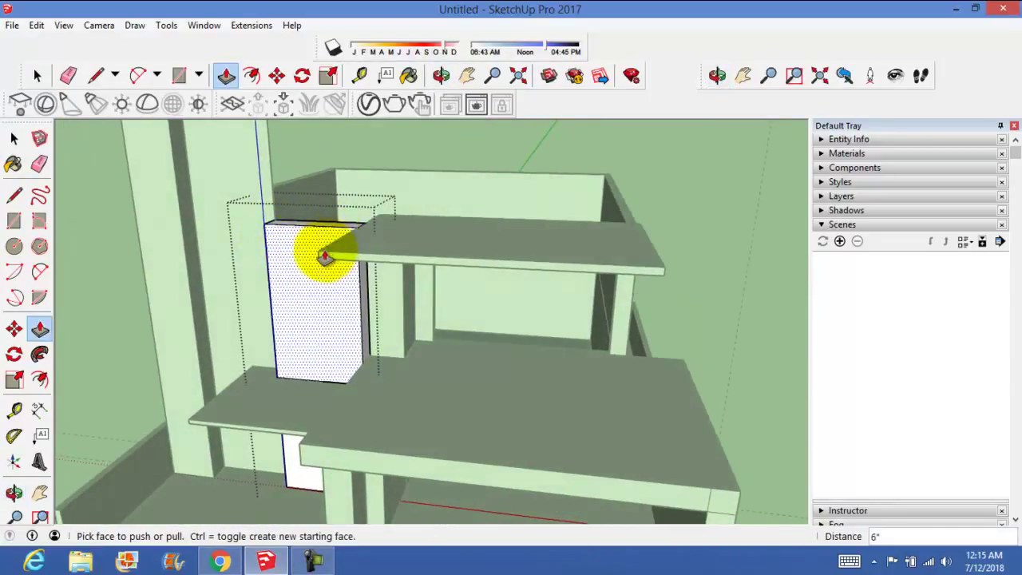
pyautogui.press('h')
pyautogui.moveTo(319, 210)
pyautogui.mouseDown()
pyautogui.moveTo(346, 319)
pyautogui.moveTo(343, 277)
pyautogui.mouseUp()
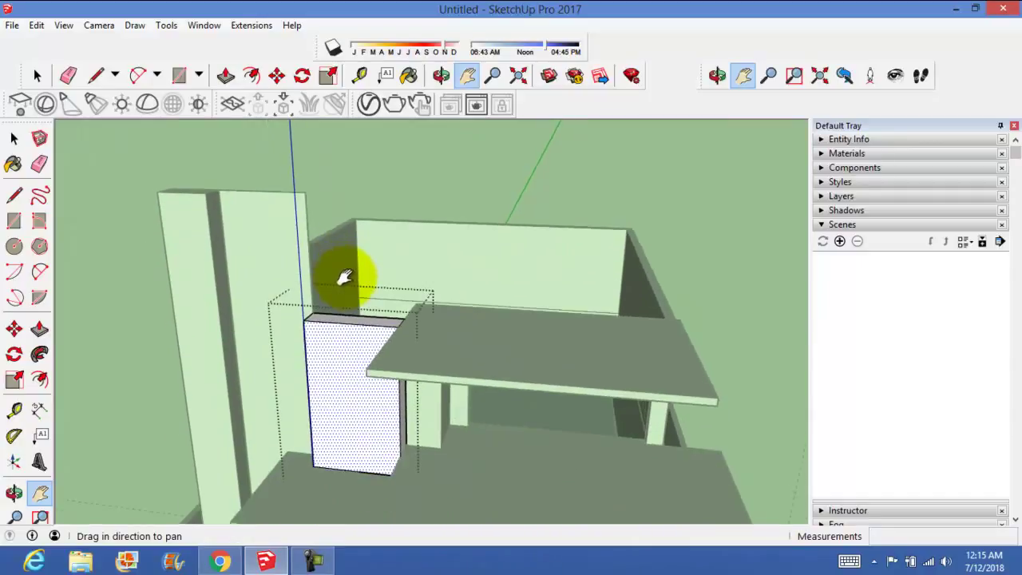
pyautogui.press('p')
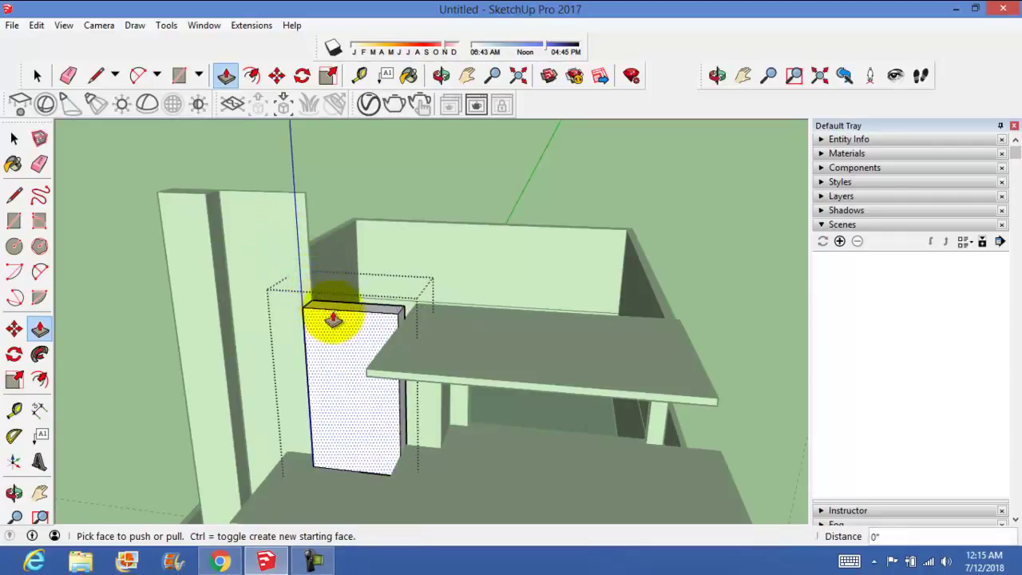
pyautogui.moveTo(334, 319); pyautogui.dragTo(303, 254)
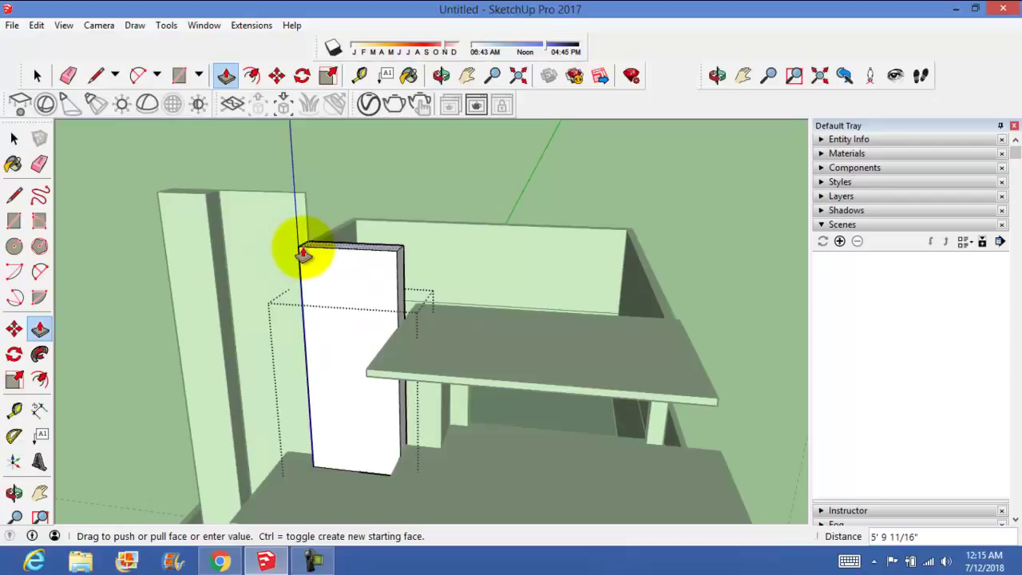
pyautogui.click(13, 138)
pyautogui.moveTo(158, 180)
pyautogui.mouseDown(button='middle')
pyautogui.moveTo(231, 229)
pyautogui.moveTo(205, 281)
pyautogui.moveTo(200, 337)
pyautogui.moveTo(183, 303)
pyautogui.moveTo(221, 354)
pyautogui.mouseUp(button='middle')
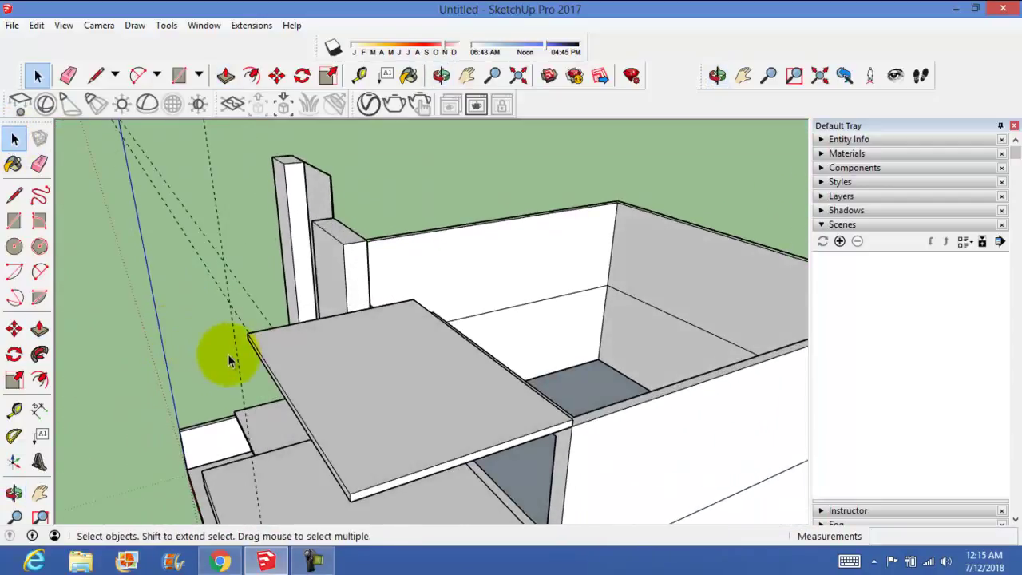
# Orbit and zoom around the upper room to inspect its walls and window openings
pyautogui.moveTo(383, 345)
pyautogui.keyDown('shift'); pyautogui.mouseDown(button='middle')
pyautogui.moveTo(256, 333)
pyautogui.moveTo(290, 436)
pyautogui.moveTo(266, 354)
pyautogui.moveTo(392, 335)
pyautogui.moveTo(456, 303)
pyautogui.moveTo(146, 212)
pyautogui.mouseUp(button='middle'); pyautogui.keyUp('shift')
pyautogui.click(13, 139)
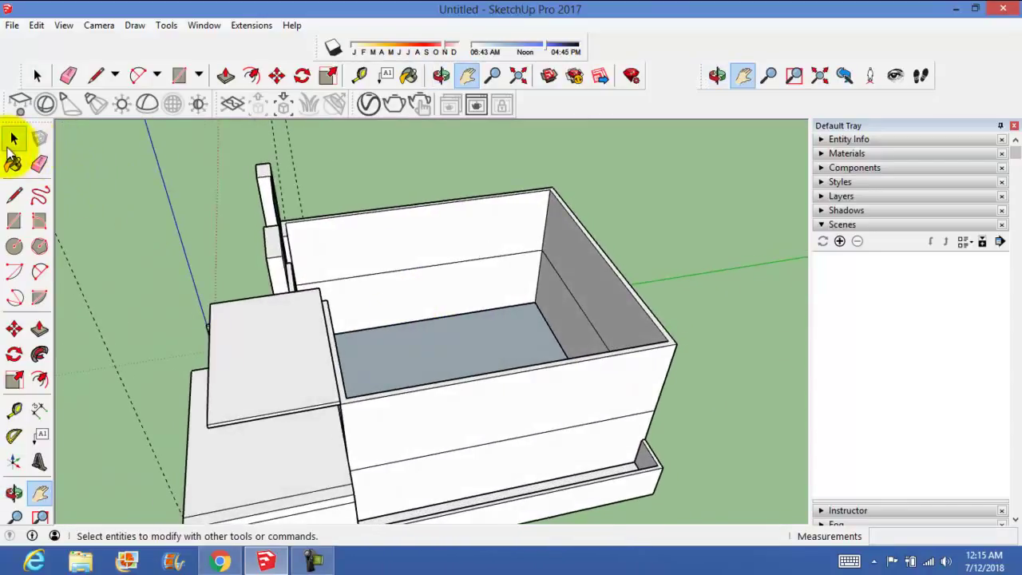
pyautogui.click(380, 392)
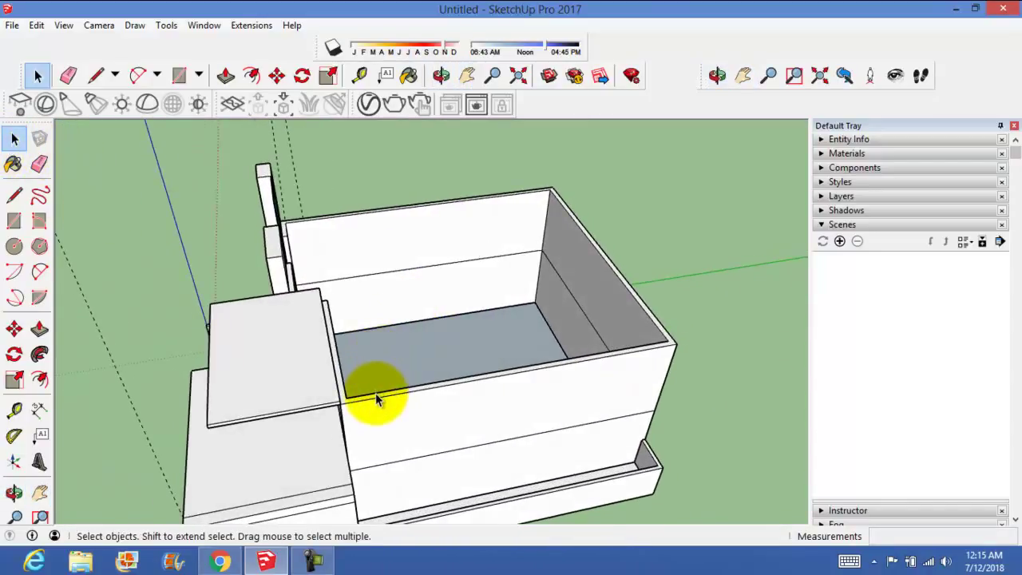
pyautogui.moveTo(380, 403)
pyautogui.mouseDown(button='middle')
pyautogui.moveTo(347, 422)
pyautogui.moveTo(365, 406)
pyautogui.moveTo(490, 379)
pyautogui.moveTo(567, 411)
pyautogui.moveTo(107, 406)
pyautogui.mouseUp(button='middle')
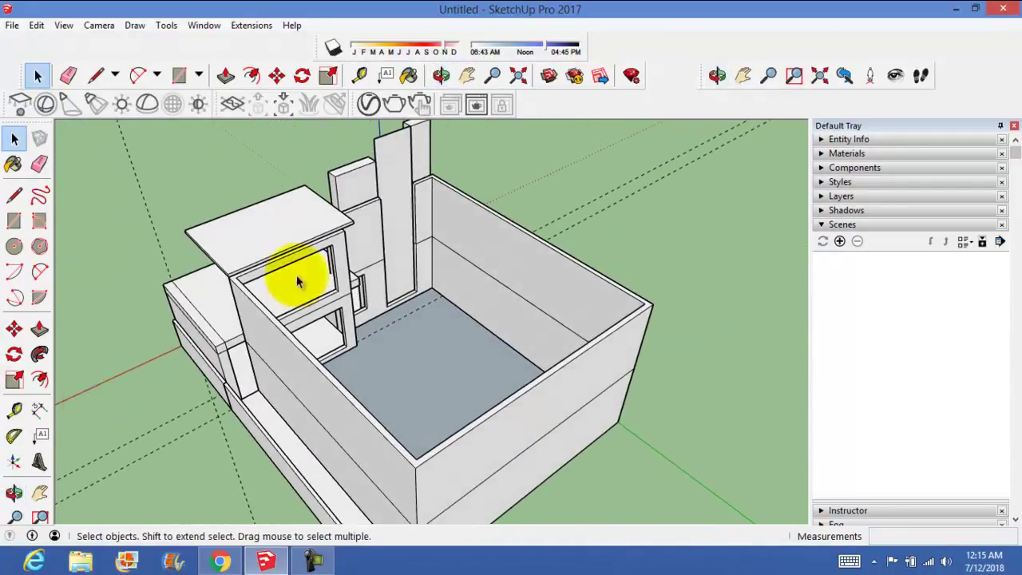
pyautogui.scroll(3, 417, 222)
pyautogui.moveTo(417, 222)
pyautogui.mouseDown(button='middle')
pyautogui.moveTo(308, 279)
pyautogui.moveTo(475, 239)
pyautogui.mouseUp(button='middle')
pyautogui.scroll(2, 459, 229)
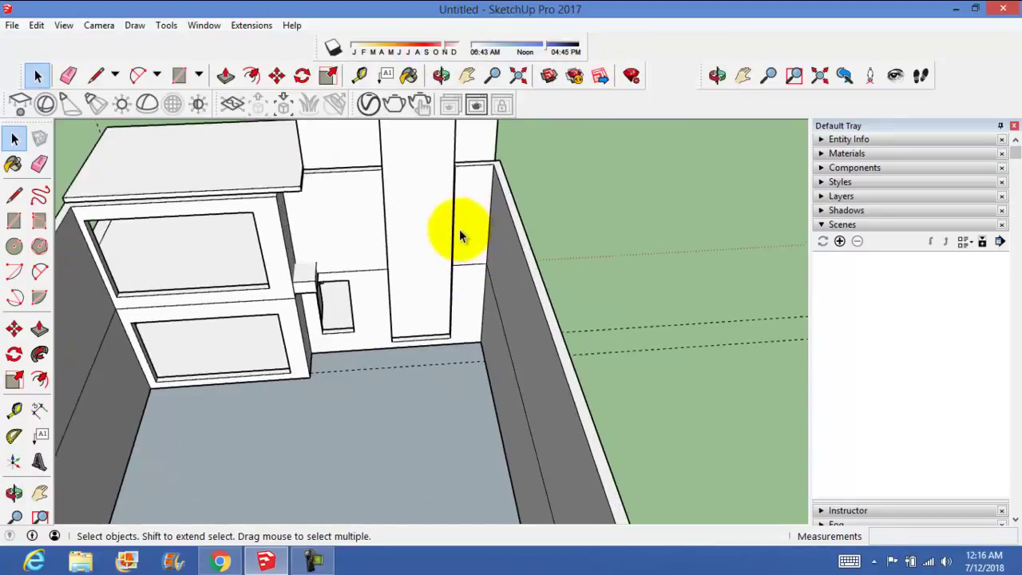
pyautogui.scroll(2, 504, 222)
pyautogui.scroll(-2, 519, 231)
pyautogui.scroll(-2, 532, 239)
pyautogui.scroll(-3, 532, 271)
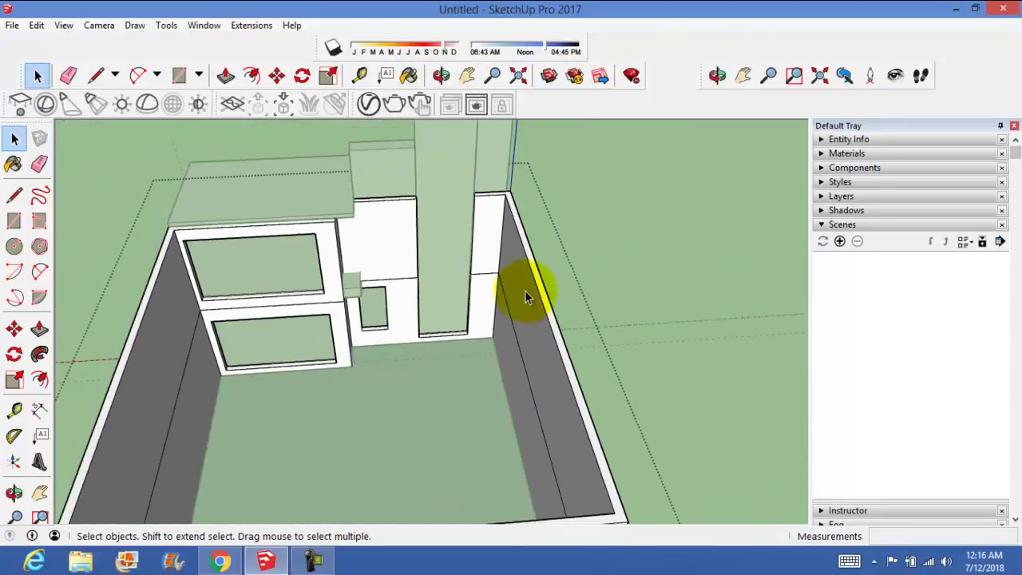
pyautogui.scroll(-1, 526, 300)
pyautogui.moveTo(526, 300); pyautogui.dragTo(497, 347, button='middle')
pyautogui.scroll(2, 320, 249)
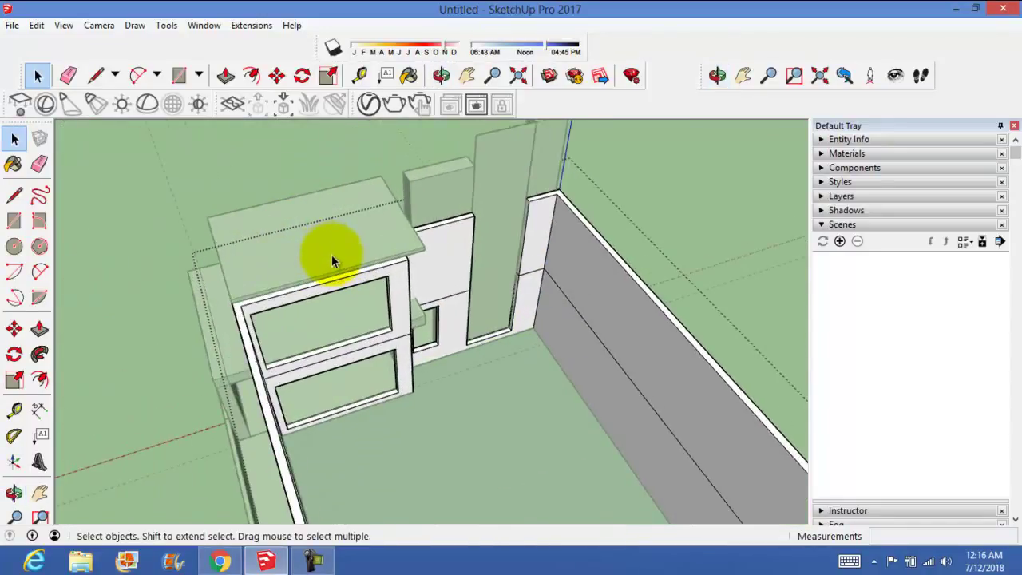
pyautogui.moveTo(335, 285)
pyautogui.mouseDown(button='middle')
pyautogui.moveTo(399, 291)
pyautogui.moveTo(478, 275)
pyautogui.mouseUp(button='middle')
pyautogui.moveTo(483, 276)
pyautogui.mouseDown()
pyautogui.moveTo(554, 267)
pyautogui.moveTo(364, 313)
pyautogui.moveTo(477, 312)
pyautogui.mouseUp()
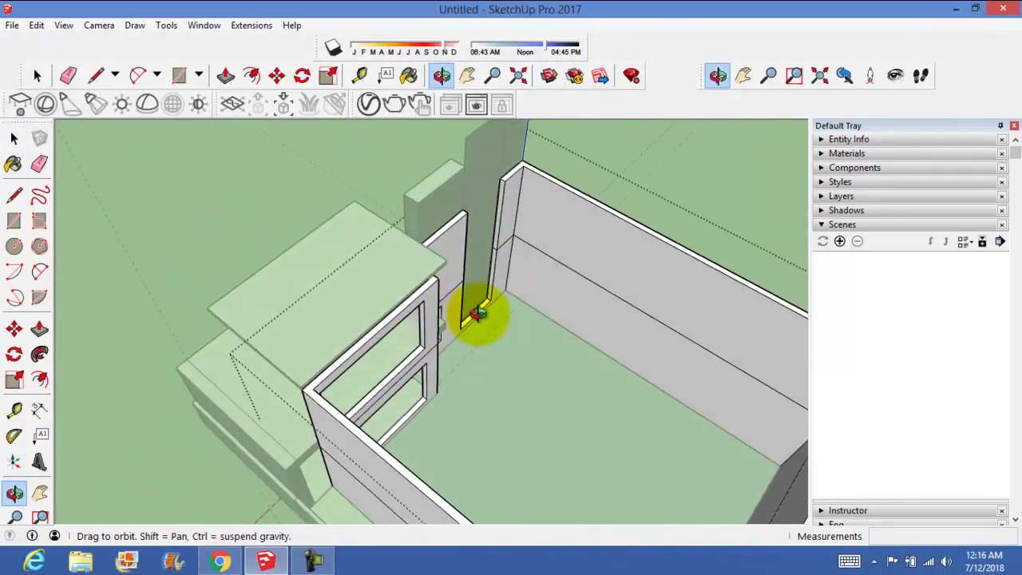
# Begin a line on the room's walls, then cancel it with Esc
pyautogui.press('space')
pyautogui.moveTo(472, 296)
pyautogui.mouseDown(button='middle')
pyautogui.moveTo(471, 276)
pyautogui.moveTo(471, 297)
pyautogui.moveTo(447, 303)
pyautogui.mouseUp(button='middle')
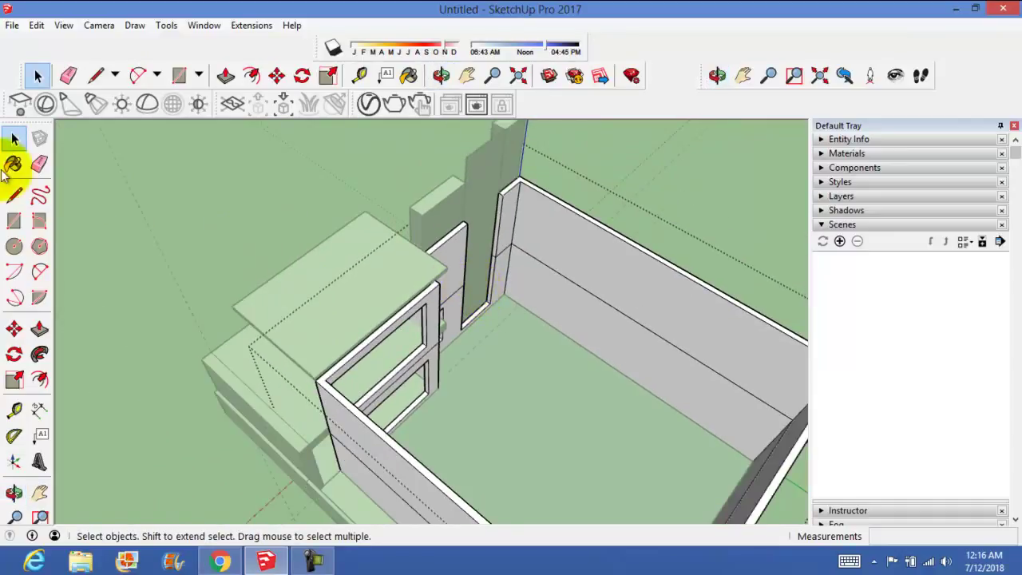
pyautogui.click(13, 195)
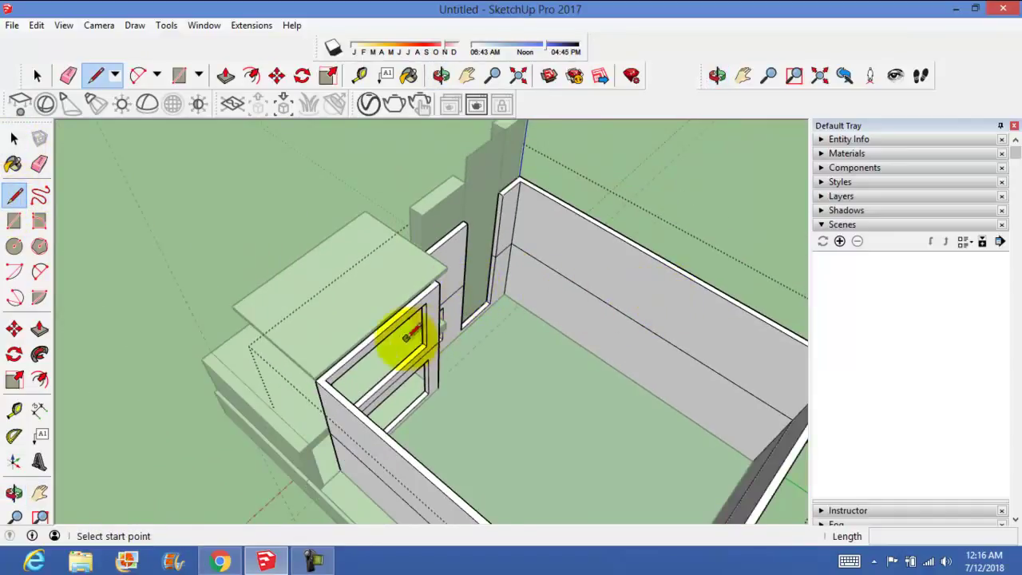
pyautogui.scroll(2, 425, 302)
pyautogui.scroll(2, 422, 290)
pyautogui.scroll(1, 434, 287)
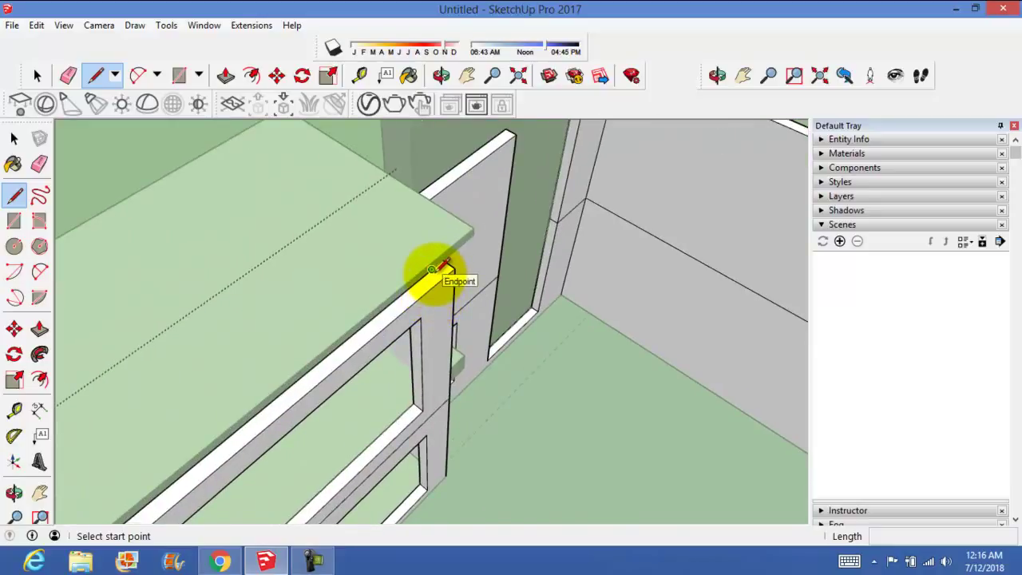
pyautogui.press('Escape')
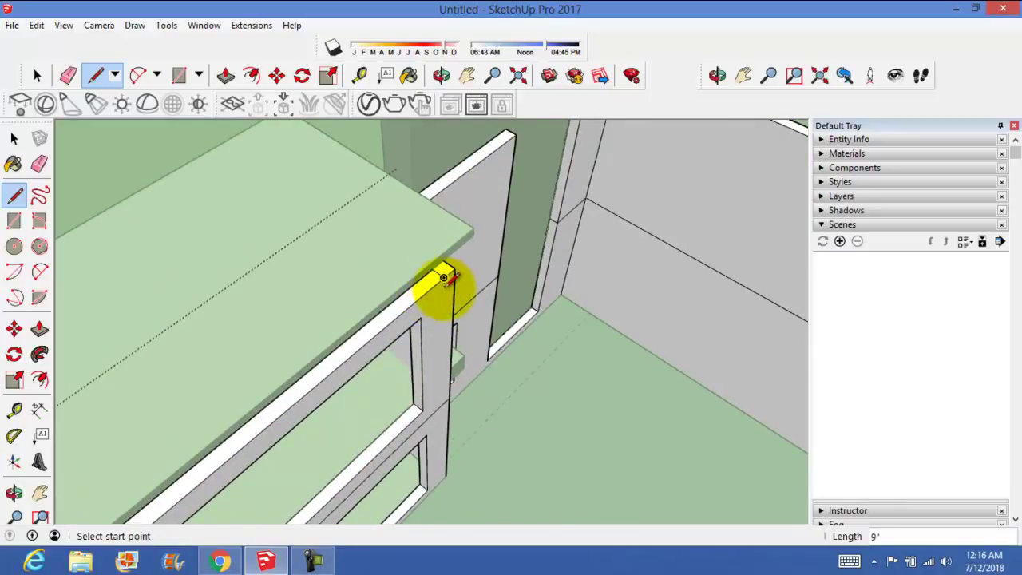
pyautogui.scroll(-3, 445, 285)
pyautogui.scroll(-1, 662, 263)
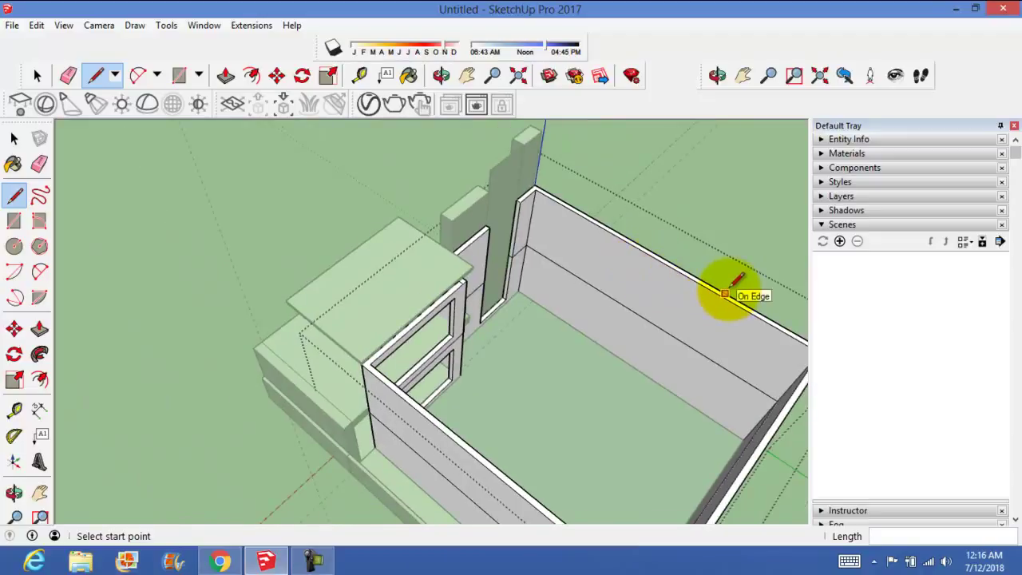
pyautogui.scroll(2, 724, 294)
pyautogui.scroll(2, 724, 288)
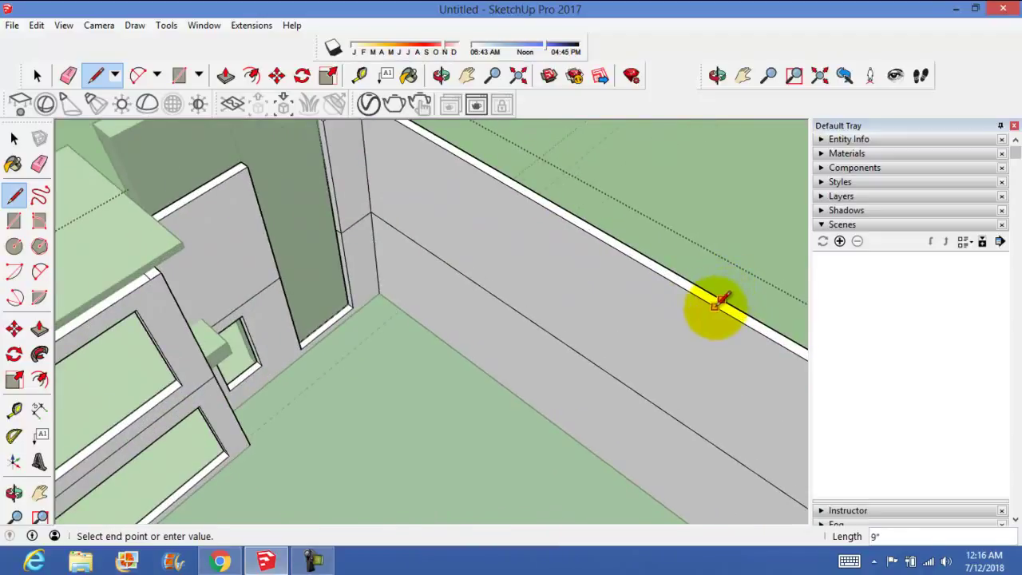
pyautogui.press('Escape')
pyautogui.scroll(-2, 713, 305)
pyautogui.scroll(-1, 714, 307)
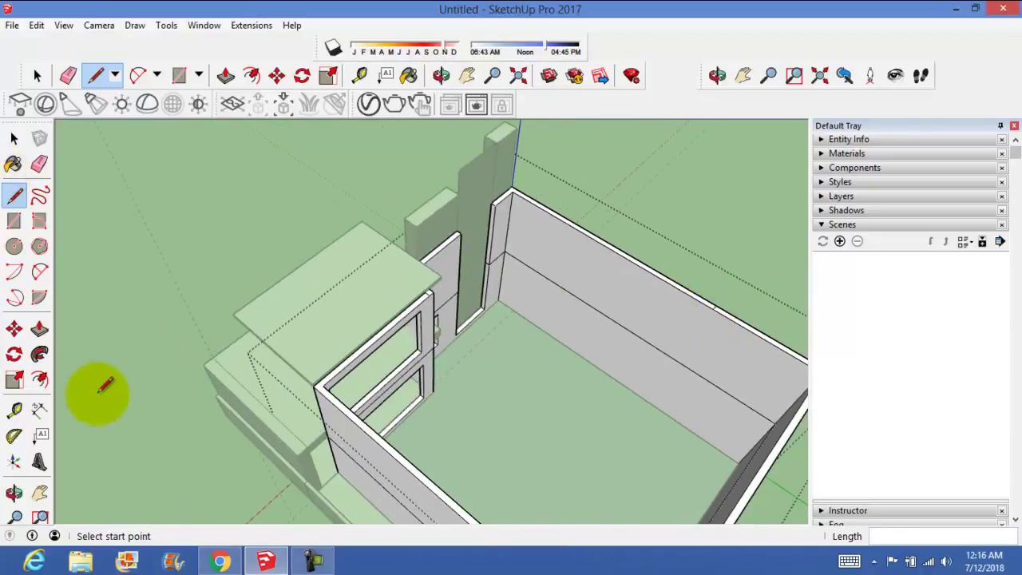
# Pull the wall top up 10' and raise the small adjoining segment to match
pyautogui.click(39, 329)
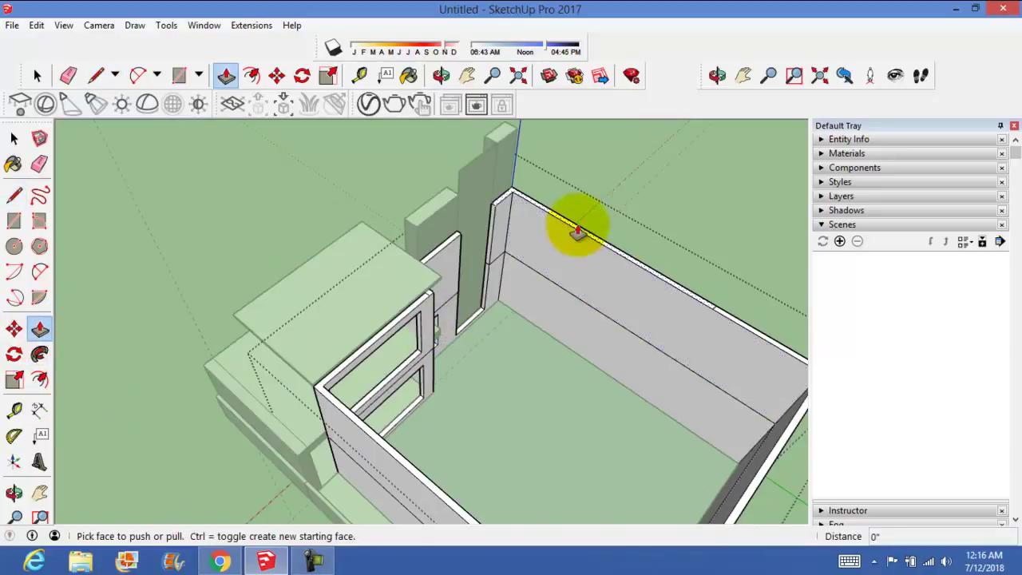
pyautogui.moveTo(576, 232); pyautogui.dragTo(496, 151)
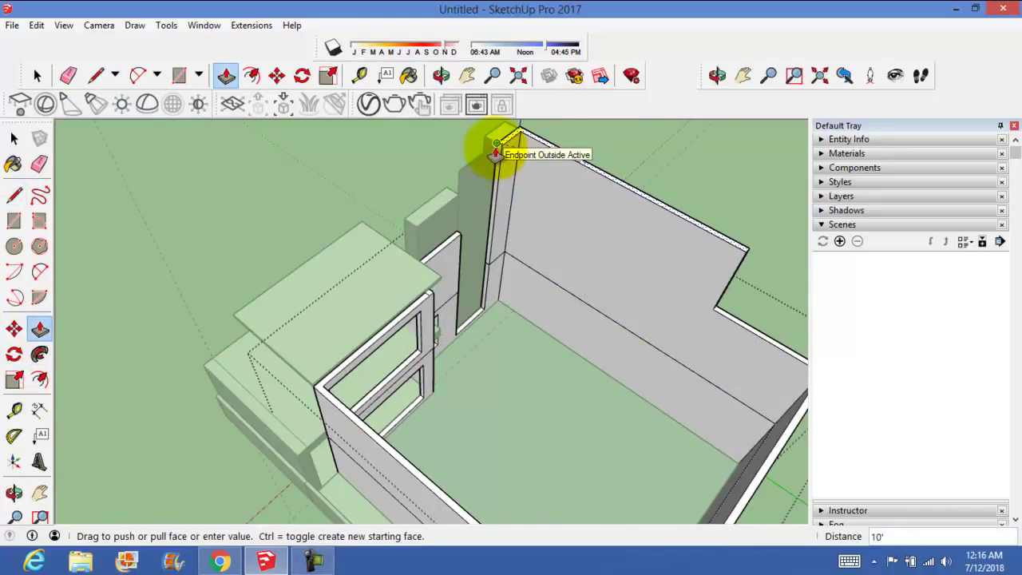
pyautogui.click(496, 152)
pyautogui.click(441, 254)
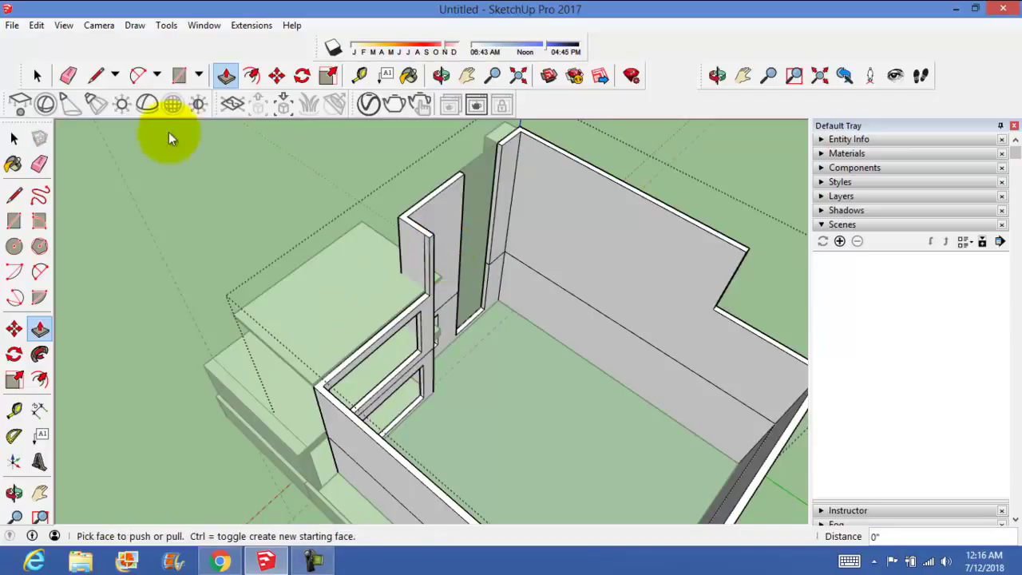
pyautogui.click(13, 139)
pyautogui.moveTo(219, 216); pyautogui.dragTo(429, 190, button='middle')
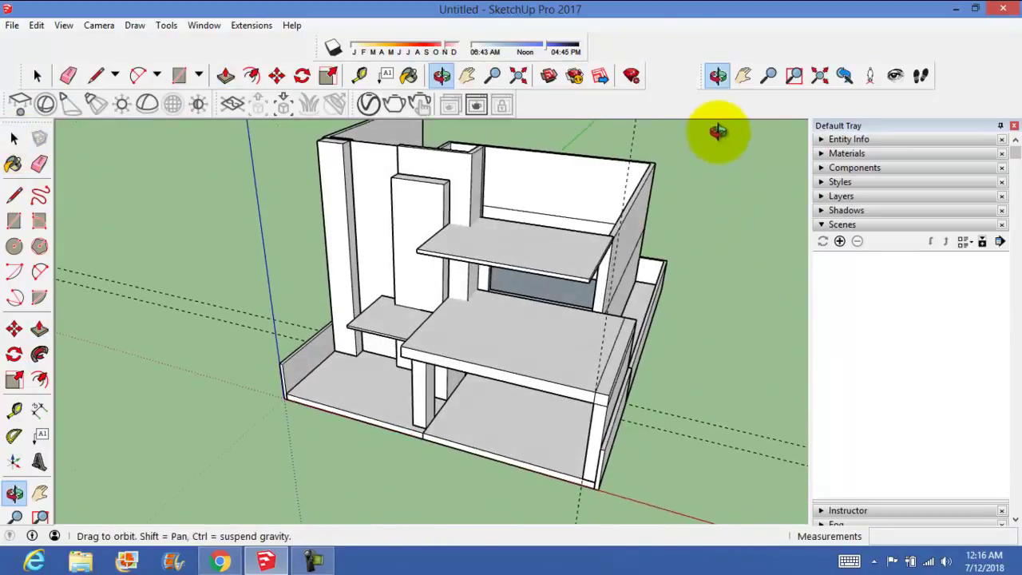
# Push the short inner wall's face back 3' 8 5/16" to align with the neighbouring wall
pyautogui.scroll(3, 429, 190)
pyautogui.scroll(1, 399, 178)
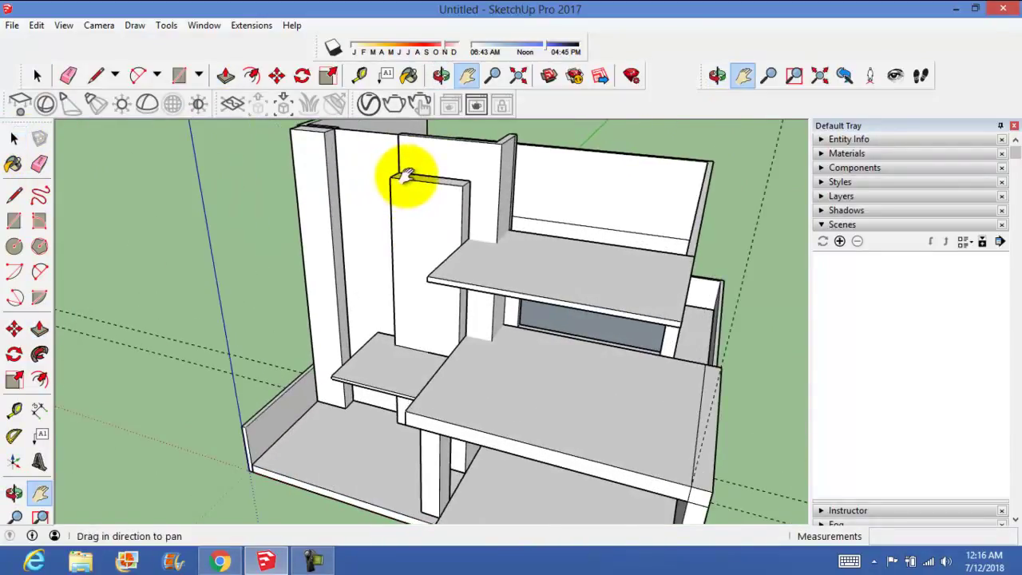
pyautogui.moveTo(400, 178)
pyautogui.keyDown('shift'); pyautogui.mouseDown(button='middle')
pyautogui.moveTo(363, 253)
pyautogui.moveTo(392, 234)
pyautogui.mouseUp(button='middle'); pyautogui.keyUp('shift')
pyautogui.click(14, 138)
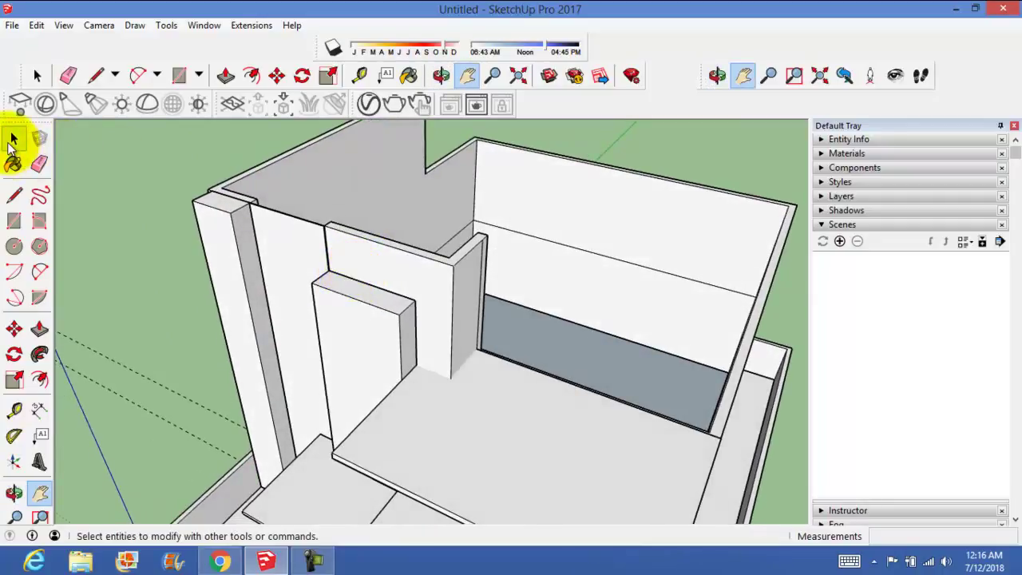
pyautogui.doubleClick(381, 248)
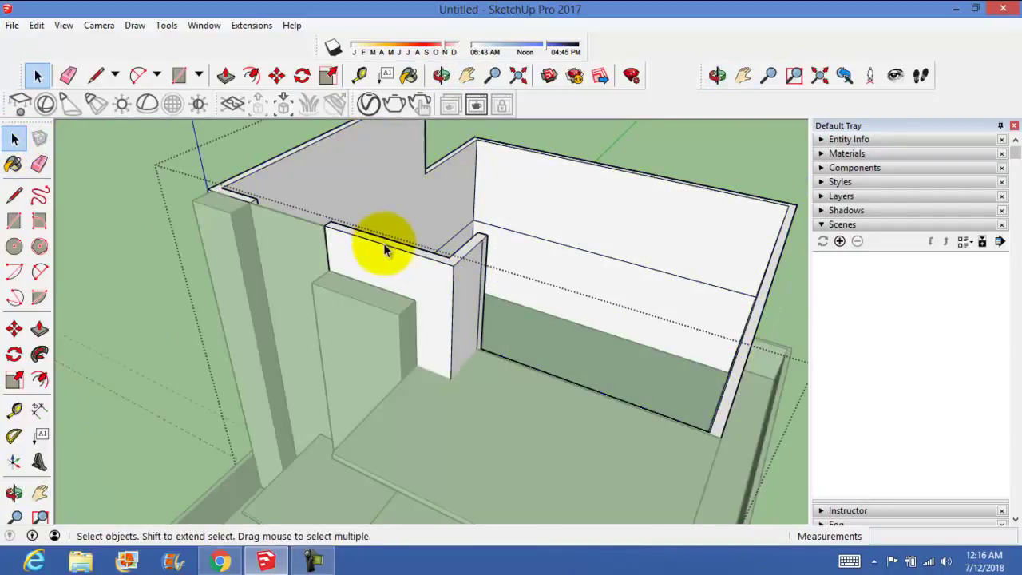
pyautogui.press('p')
pyautogui.moveTo(373, 252); pyautogui.dragTo(331, 285)
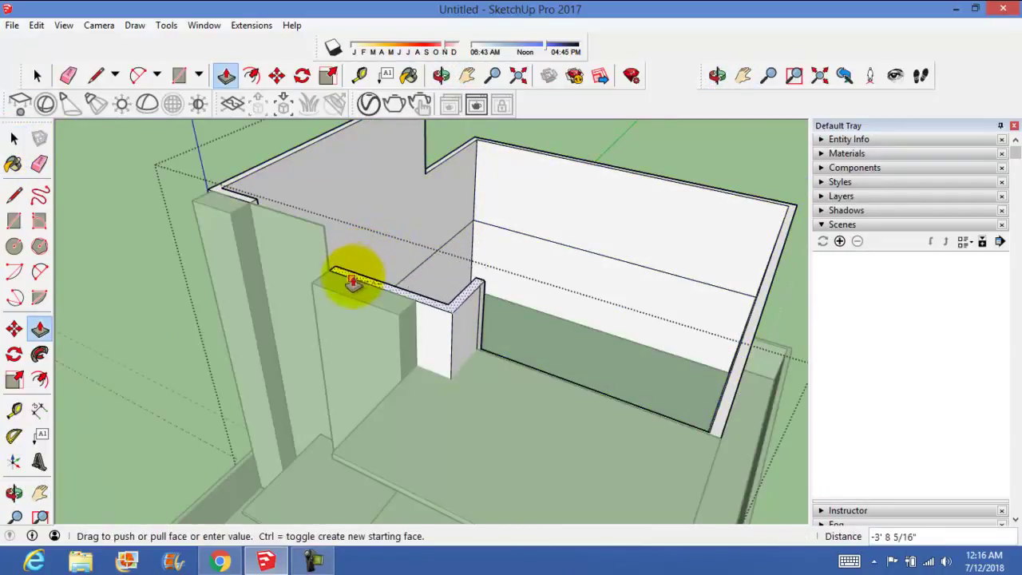
# Erase the leftover edge on the wall top and close the group
pyautogui.click(13, 138)
pyautogui.click(39, 164)
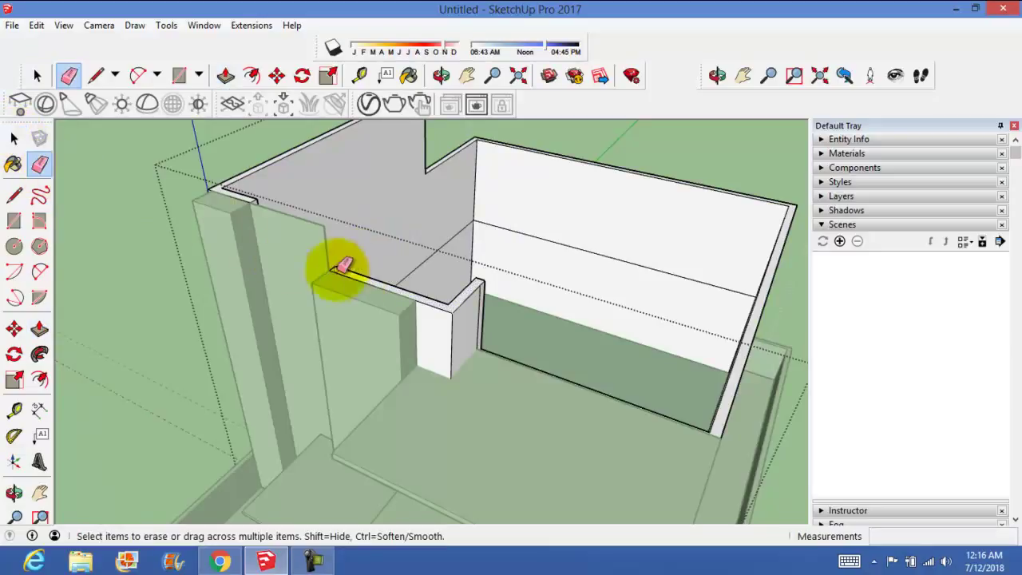
pyautogui.click(13, 138)
pyautogui.click(251, 235)
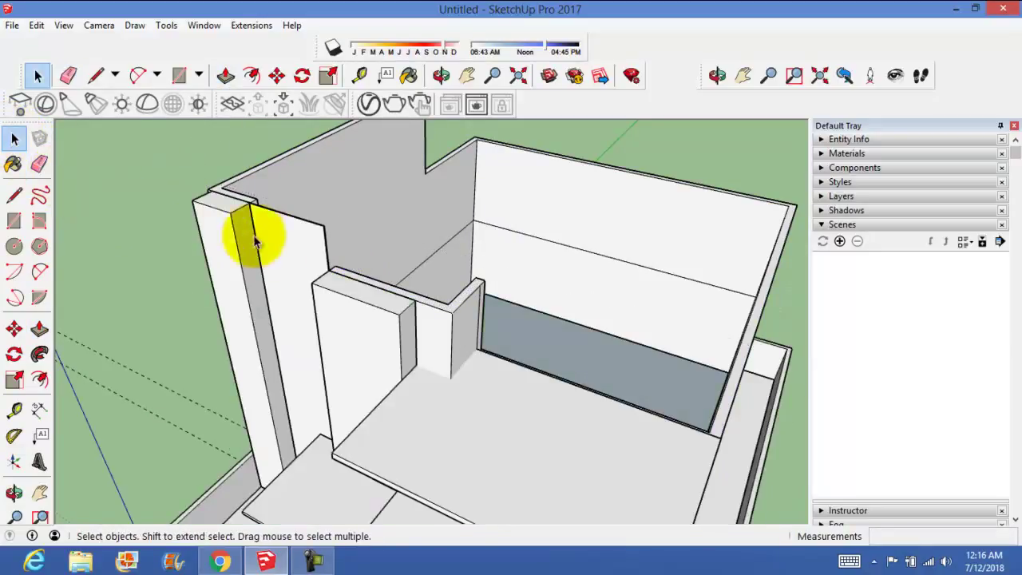
pyautogui.scroll(2, 307, 263)
# Open the tall wall group and start a line at its corner
pyautogui.doubleClick(310, 254)
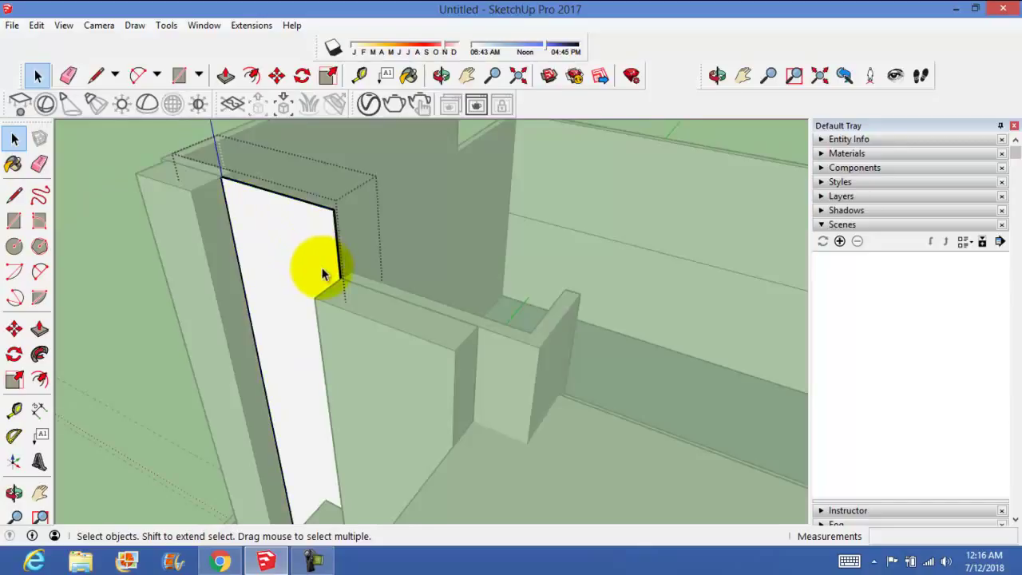
pyautogui.scroll(2, 307, 268)
pyautogui.scroll(2, 307, 272)
pyautogui.scroll(2, 367, 283)
pyautogui.scroll(2, 384, 302)
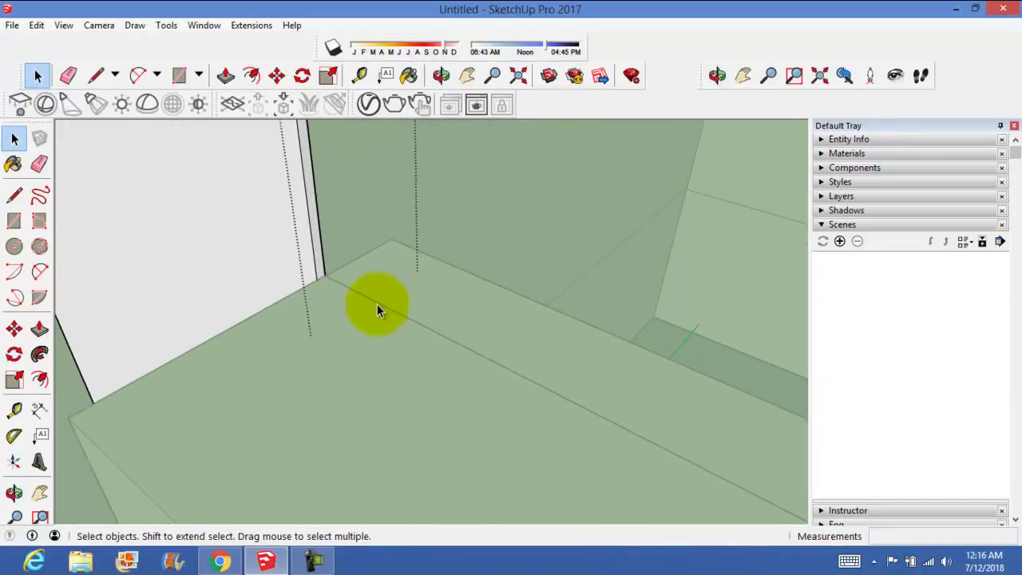
pyautogui.click(14, 196)
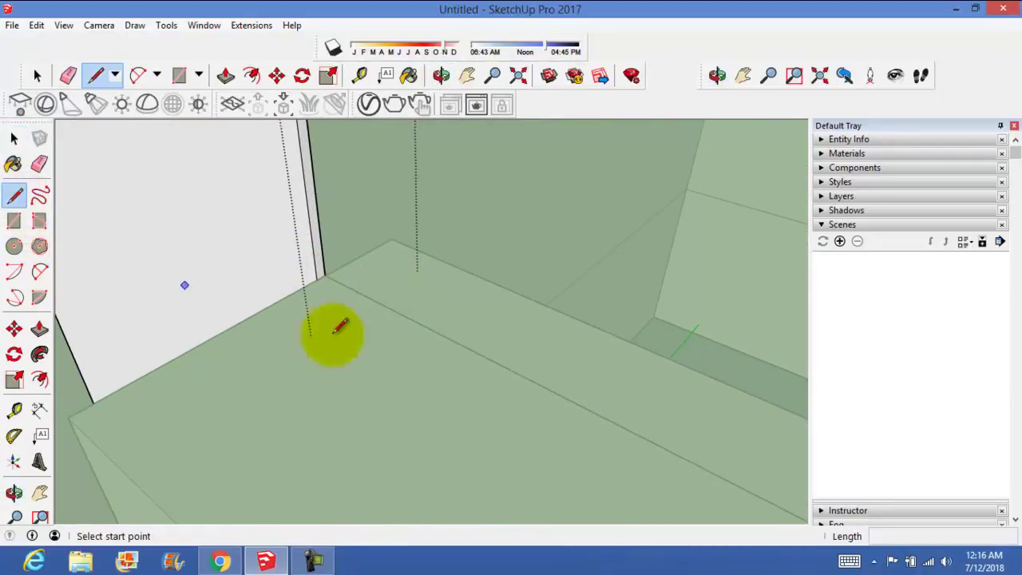
pyautogui.click(322, 274)
pyautogui.write('1"')
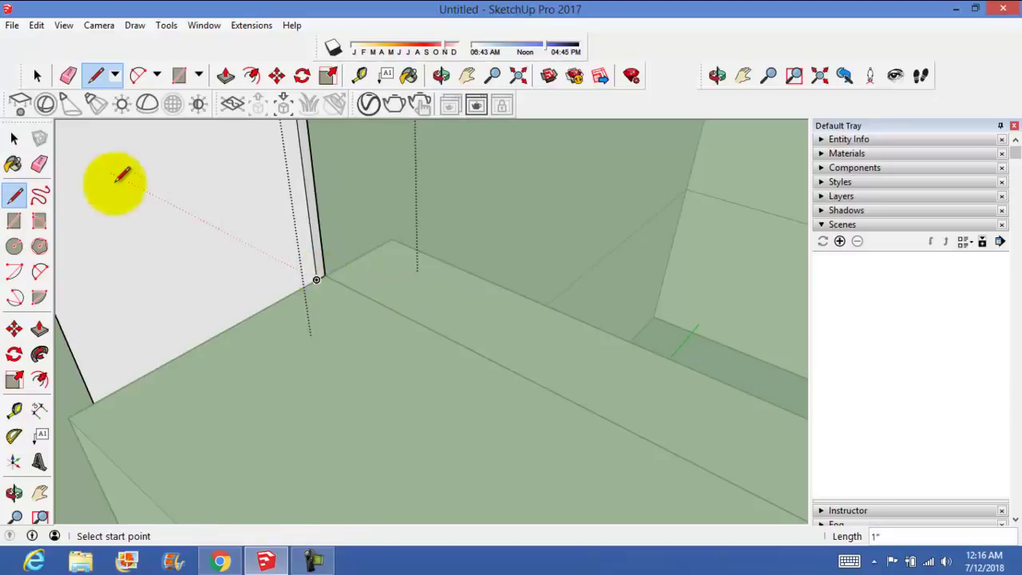
pyautogui.click(14, 138)
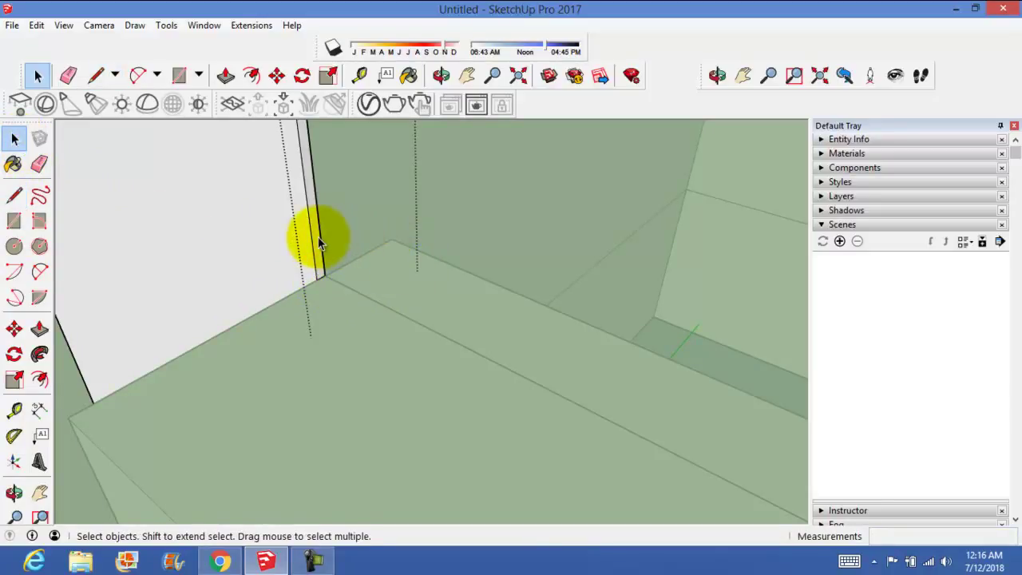
# Pull the tall wall's end face about 10' 5 11/16" toward the neighbouring wall
pyautogui.moveTo(319, 243); pyautogui.dragTo(335, 255, button='middle')
pyautogui.press('p')
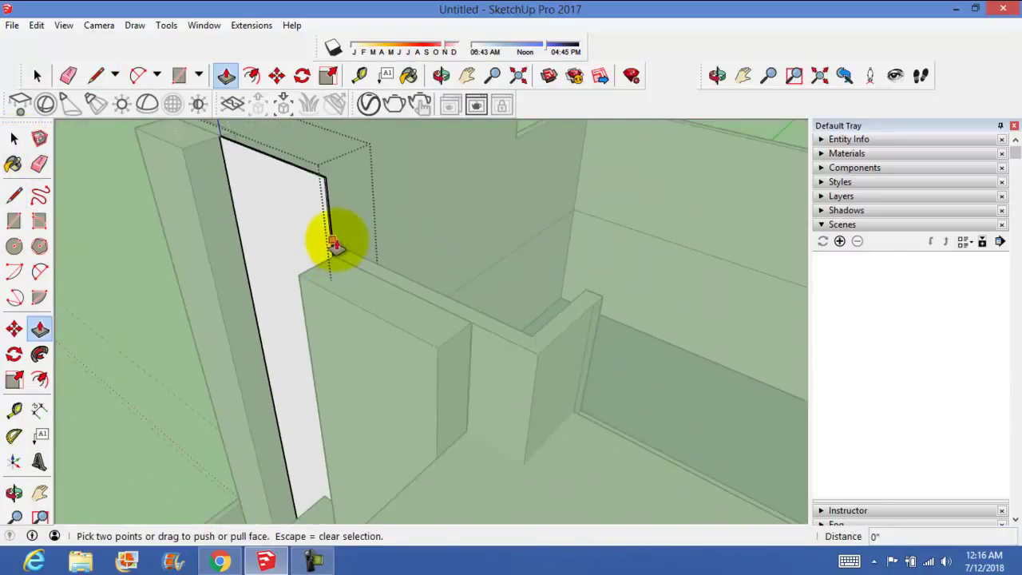
pyautogui.click(333, 247)
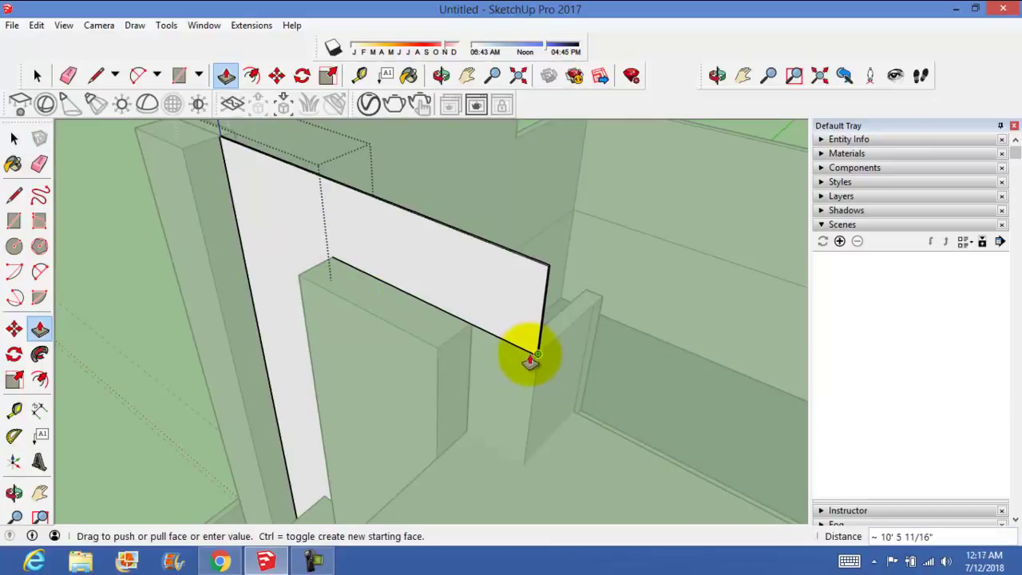
pyautogui.moveTo(534, 361)
pyautogui.mouseDown(button='middle')
pyautogui.moveTo(591, 330)
pyautogui.moveTo(598, 234)
pyautogui.moveTo(646, 210)
pyautogui.moveTo(636, 250)
pyautogui.moveTo(620, 212)
pyautogui.moveTo(618, 237)
pyautogui.moveTo(648, 222)
pyautogui.moveTo(577, 266)
pyautogui.moveTo(497, 279)
pyautogui.moveTo(379, 321)
pyautogui.moveTo(154, 202)
pyautogui.moveTo(529, 343)
pyautogui.moveTo(721, 261)
pyautogui.moveTo(730, 223)
pyautogui.moveTo(490, 278)
pyautogui.moveTo(263, 372)
pyautogui.moveTo(250, 343)
pyautogui.mouseUp(button='middle')
pyautogui.click(14, 139)
pyautogui.scroll(2, 250, 343)
pyautogui.scroll(2, 254, 311)
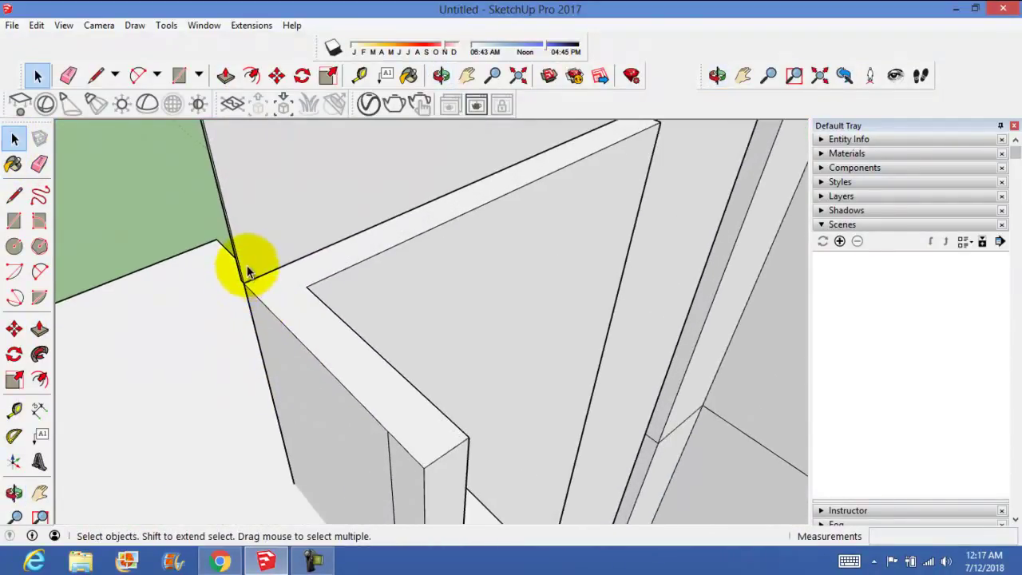
# Inside the wall group, push the wall face back 6 1/4 inches
pyautogui.click(242, 268)
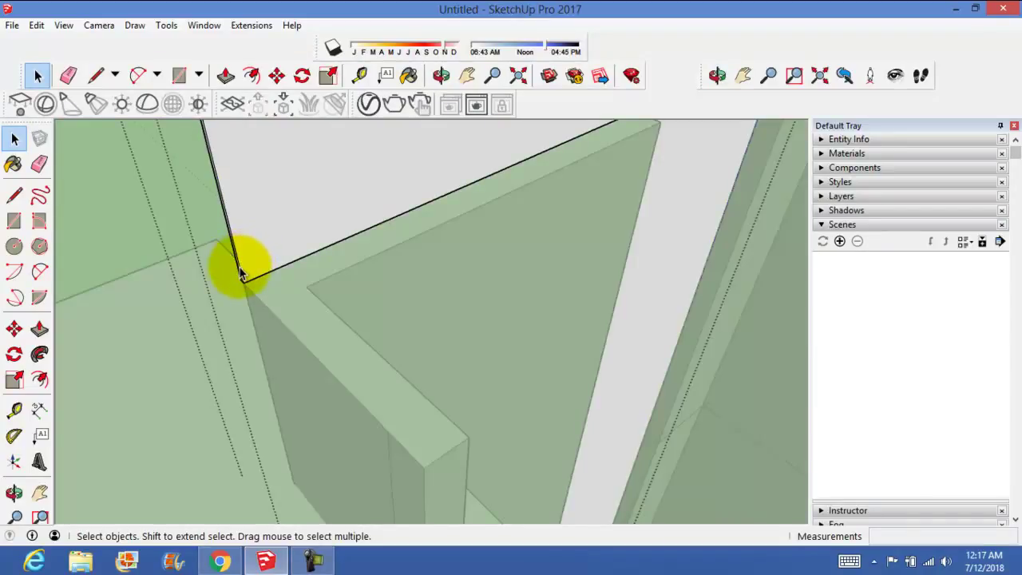
pyautogui.scroll(1, 249, 287)
pyautogui.press('m')
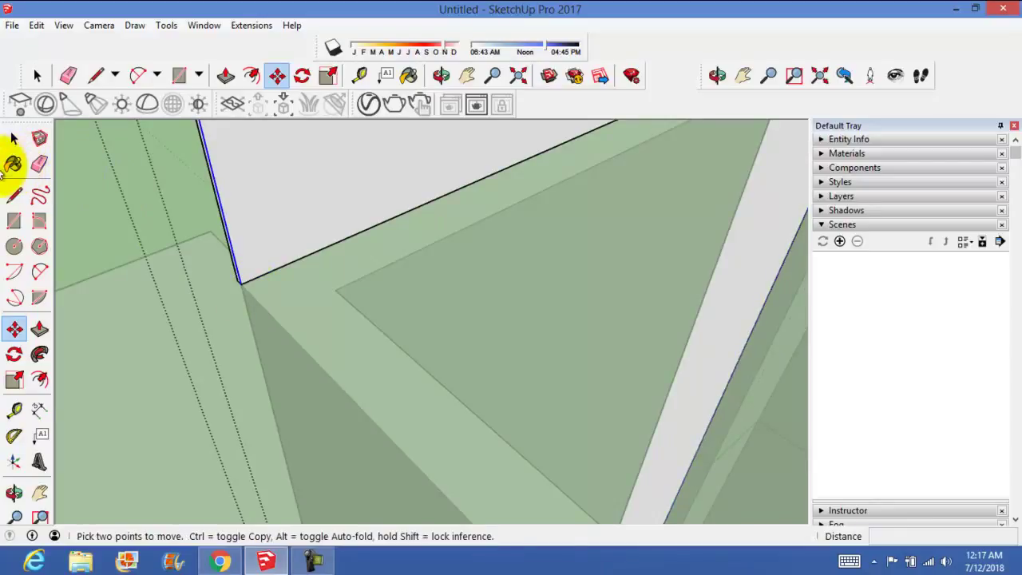
pyautogui.click(13, 139)
pyautogui.moveTo(228, 245)
pyautogui.mouseDown(button='middle')
pyautogui.moveTo(420, 255)
pyautogui.moveTo(292, 290)
pyautogui.moveTo(418, 319)
pyautogui.moveTo(529, 303)
pyautogui.mouseUp(button='middle')
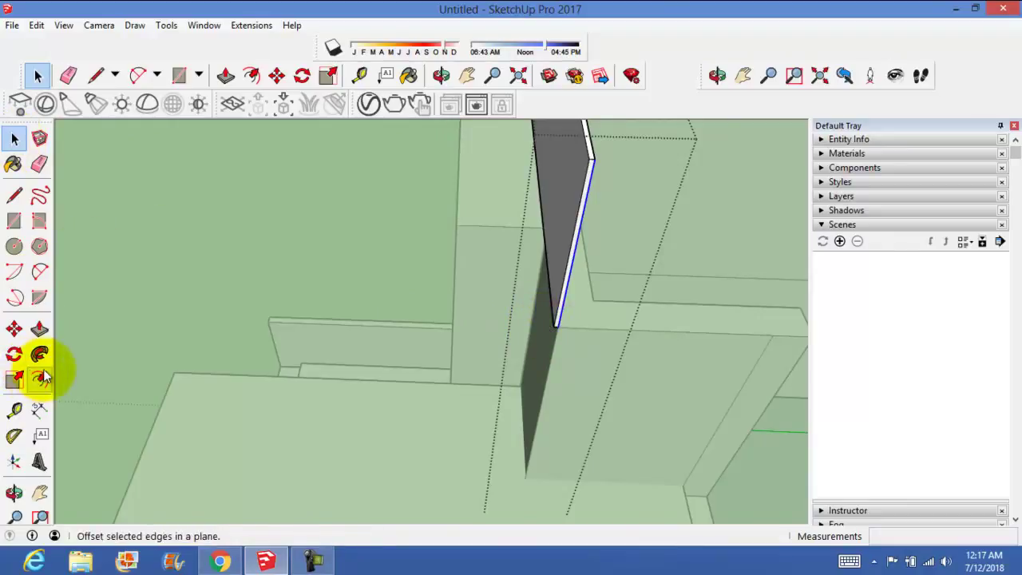
pyautogui.click(40, 329)
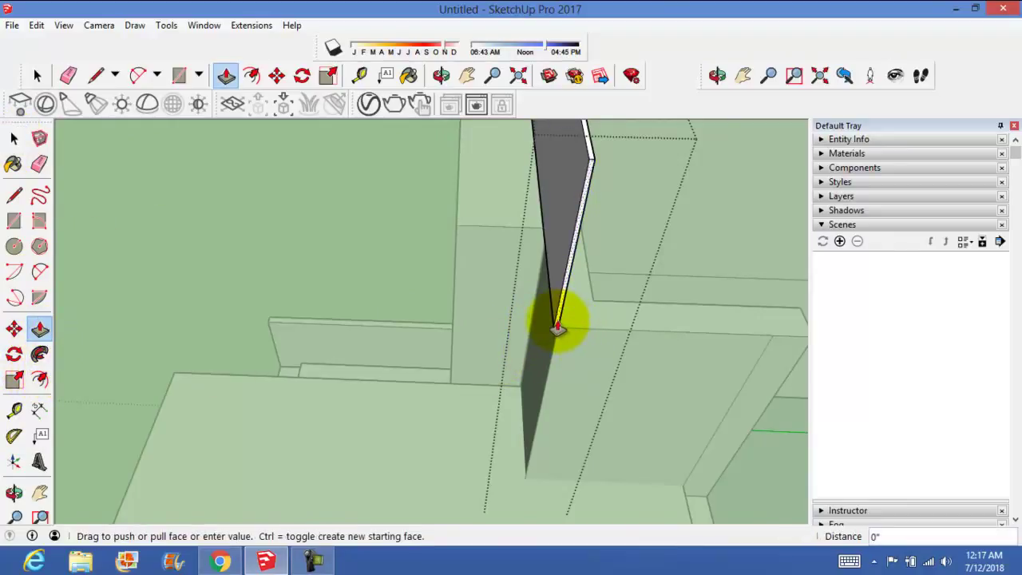
pyautogui.click(559, 298)
# Pull the thin vertical edge face out about 4' 9" into a short wall return
pyautogui.moveTo(559, 298)
pyautogui.mouseDown(button='middle')
pyautogui.moveTo(445, 343)
pyautogui.moveTo(440, 335)
pyautogui.mouseUp(button='middle')
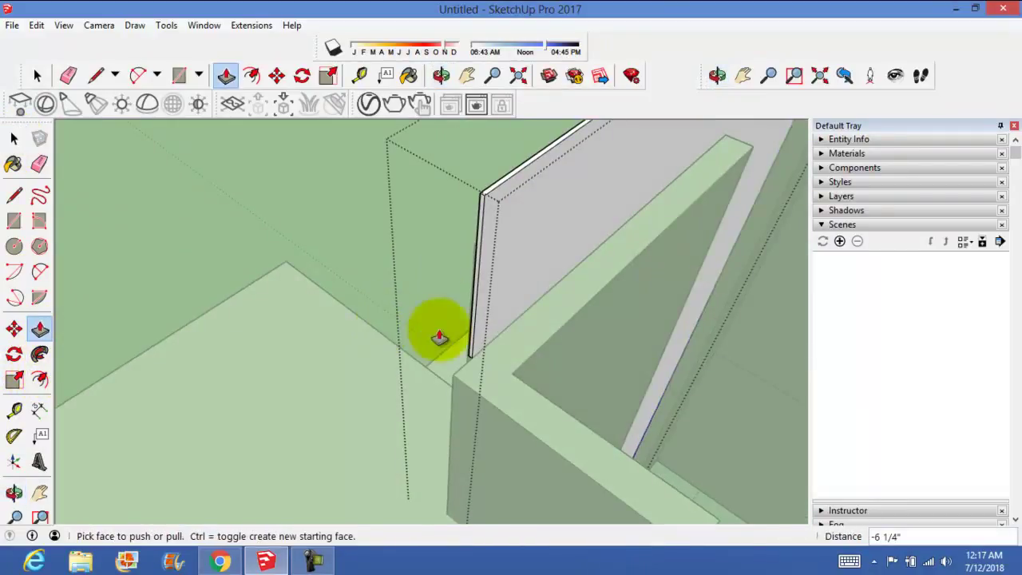
pyautogui.scroll(2, 459, 339)
pyautogui.click(468, 357)
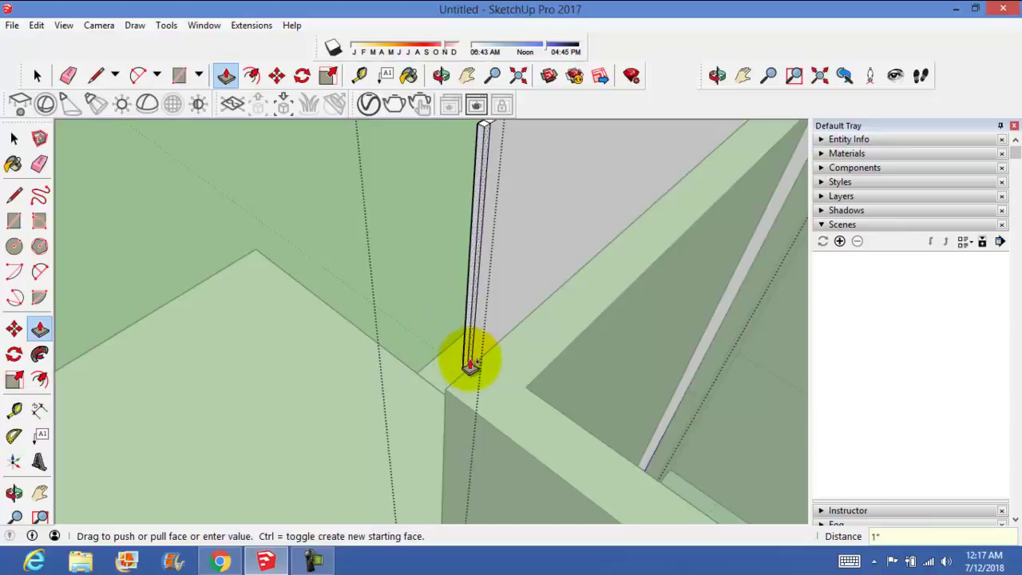
pyautogui.moveTo(470, 367)
pyautogui.mouseDown(button='middle')
pyautogui.moveTo(506, 372)
pyautogui.moveTo(623, 462)
pyautogui.mouseUp(button='middle')
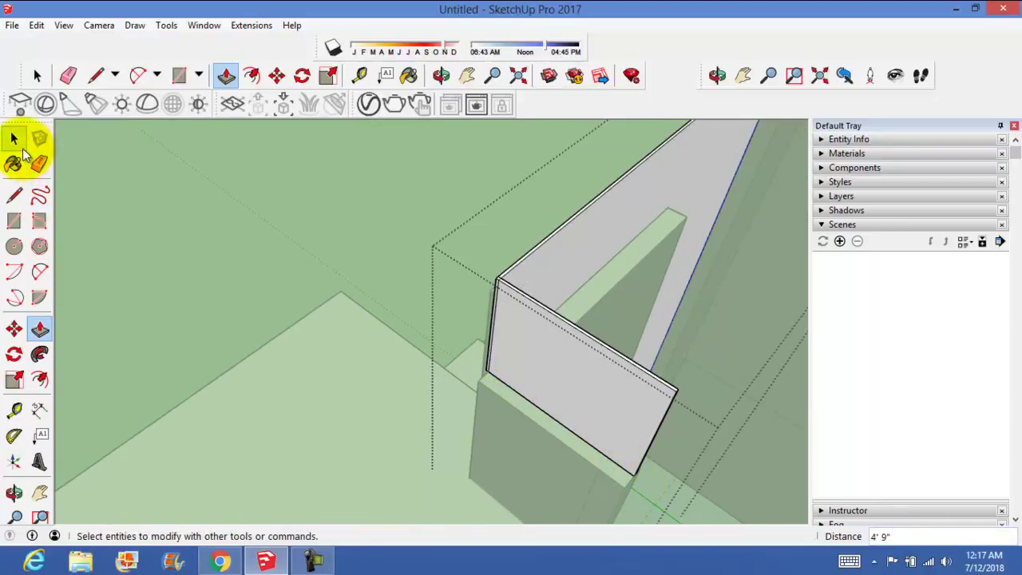
pyautogui.click(13, 138)
pyautogui.scroll(3, 196, 198)
pyautogui.moveTo(196, 198)
pyautogui.mouseDown(button='middle')
pyautogui.moveTo(618, 237)
pyautogui.moveTo(600, 269)
pyautogui.moveTo(620, 292)
pyautogui.moveTo(484, 388)
pyautogui.moveTo(624, 296)
pyautogui.moveTo(620, 285)
pyautogui.moveTo(695, 258)
pyautogui.mouseUp(button='middle')
pyautogui.moveTo(588, 257)
pyautogui.keyDown('shift'); pyautogui.mouseDown(button='middle')
pyautogui.moveTo(491, 300)
pyautogui.moveTo(579, 292)
pyautogui.moveTo(598, 264)
pyautogui.moveTo(578, 277)
pyautogui.mouseUp(button='middle'); pyautogui.keyUp('shift')
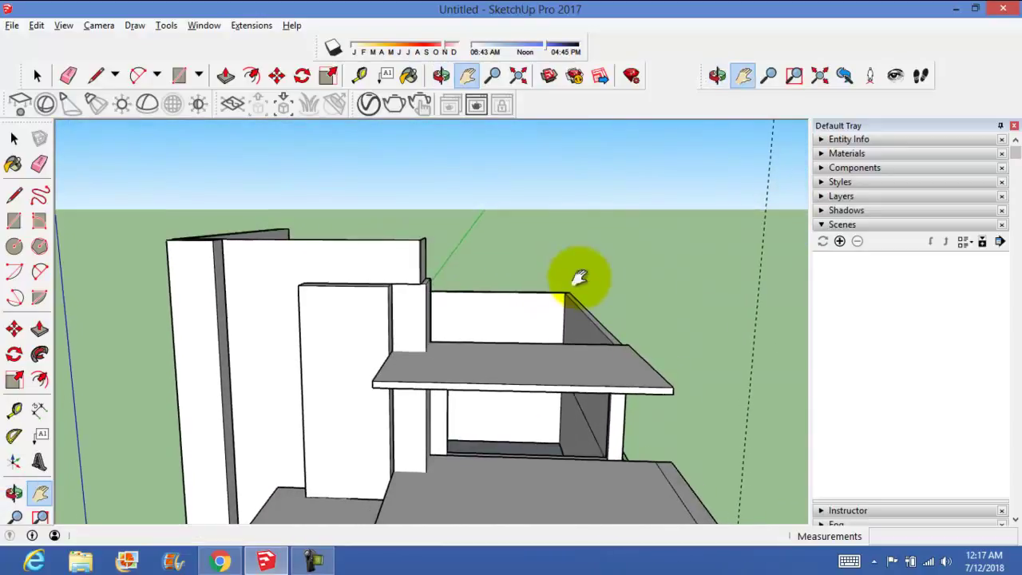
pyautogui.moveTo(495, 331)
pyautogui.mouseDown(button='middle')
pyautogui.moveTo(388, 315)
pyautogui.moveTo(361, 365)
pyautogui.moveTo(341, 346)
pyautogui.mouseUp(button='middle')
# Zoom in on the narrow box by the upper wall and pull its side face outward
pyautogui.scroll(2, 341, 347)
pyautogui.click(14, 139)
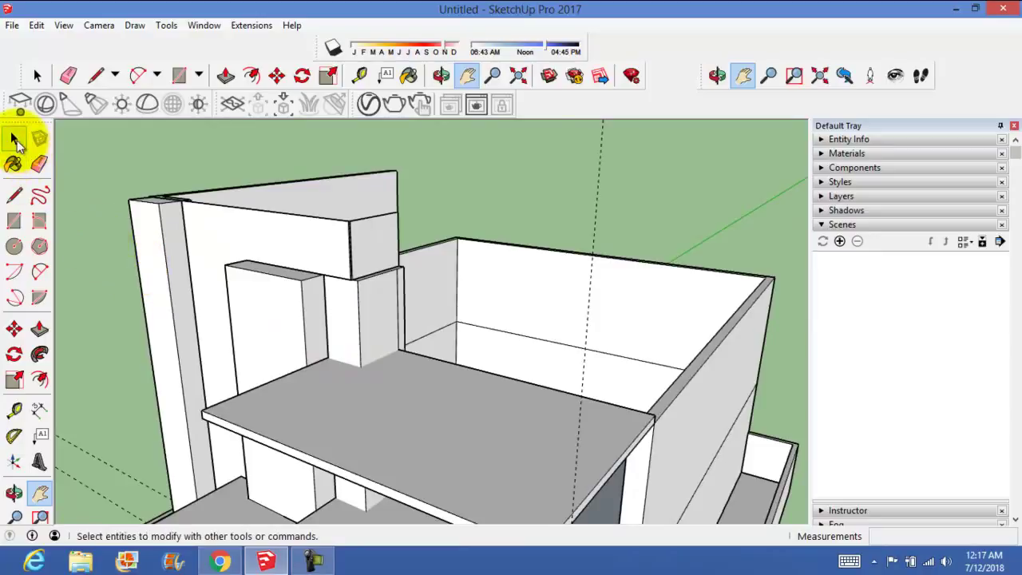
pyautogui.click(14, 139)
pyautogui.click(318, 333)
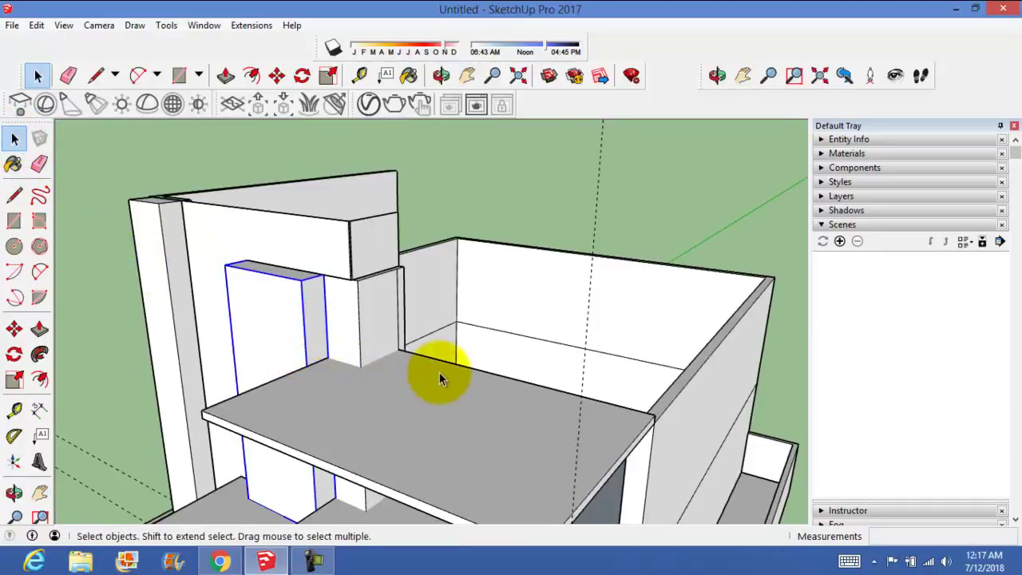
pyautogui.moveTo(362, 393); pyautogui.dragTo(344, 417, button='middle')
pyautogui.scroll(2, 343, 375)
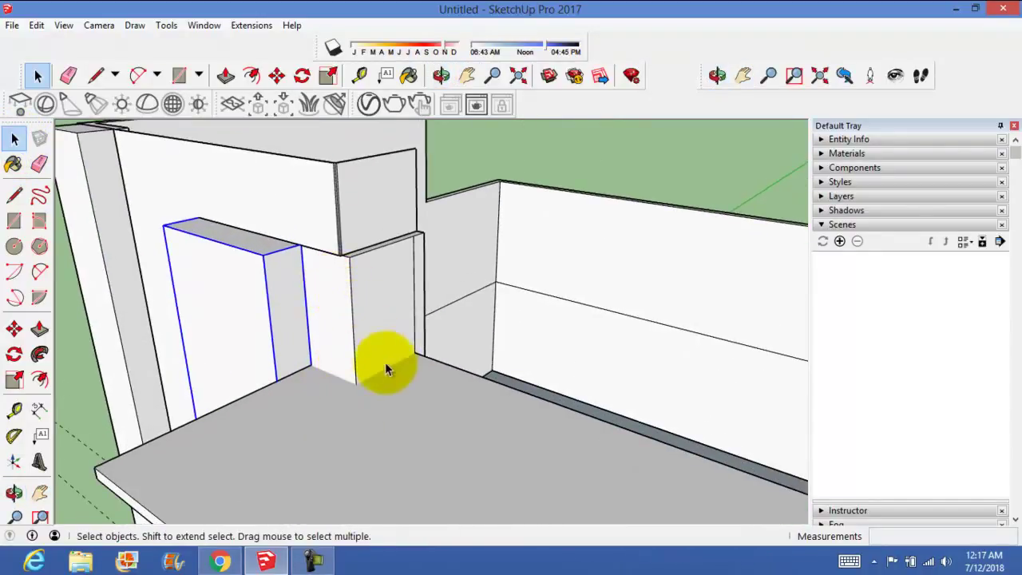
pyautogui.moveTo(278, 337); pyautogui.dragTo(268, 343, button='middle')
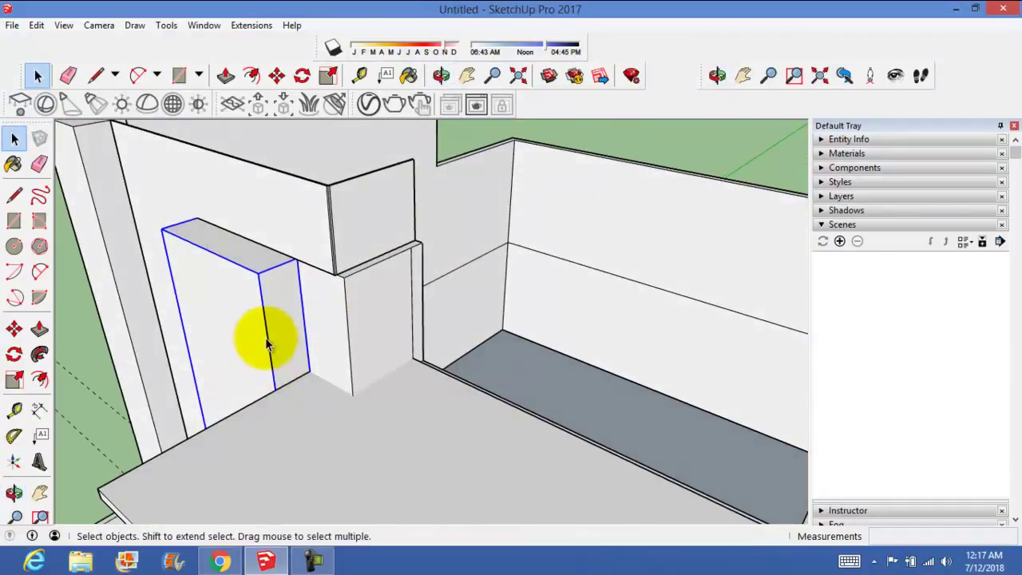
pyautogui.scroll(3, 291, 368)
pyautogui.scroll(2, 296, 376)
pyautogui.scroll(1, 296, 376)
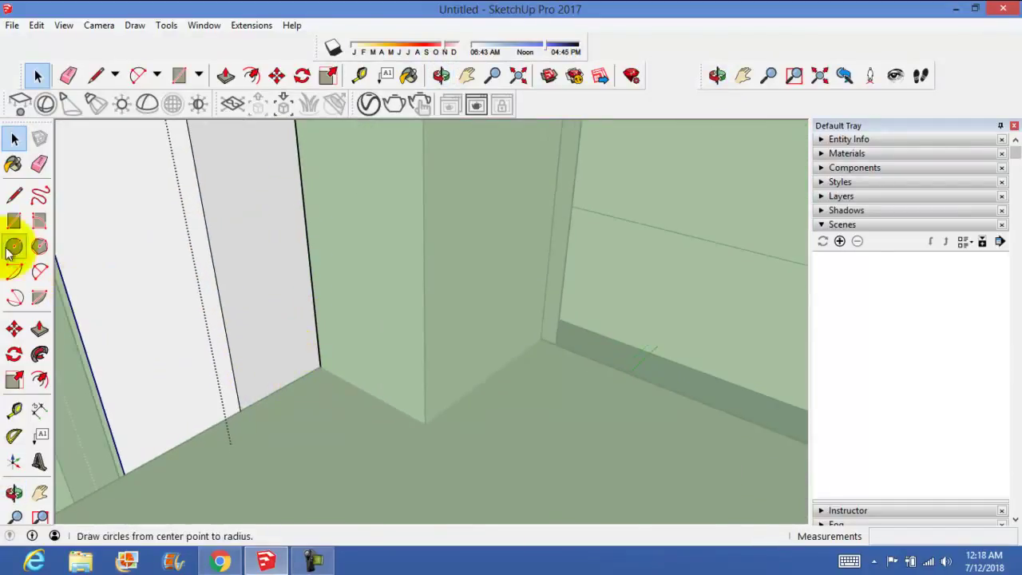
pyautogui.click(11, 194)
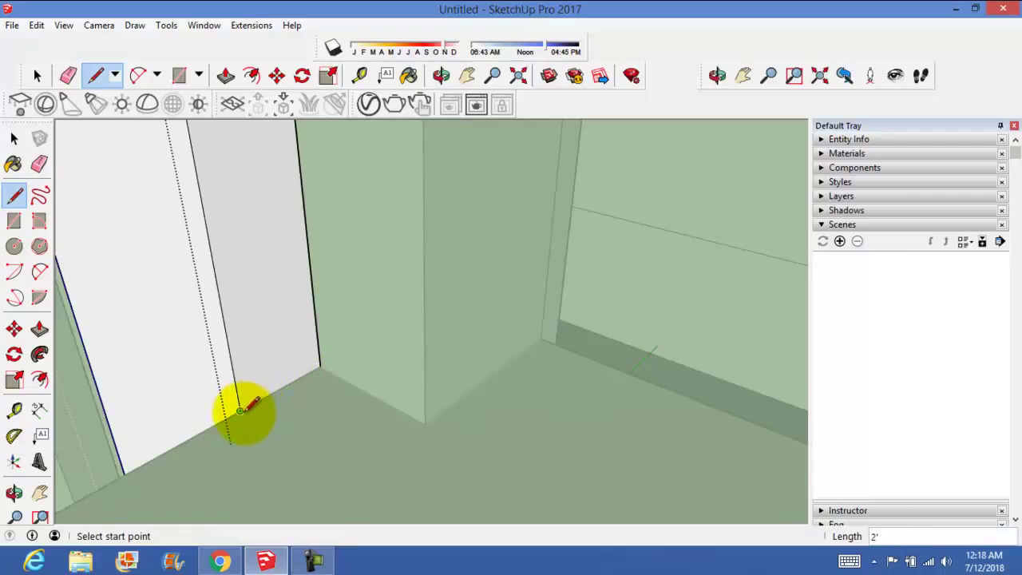
pyautogui.scroll(-3, 240, 411)
pyautogui.click(23, 142)
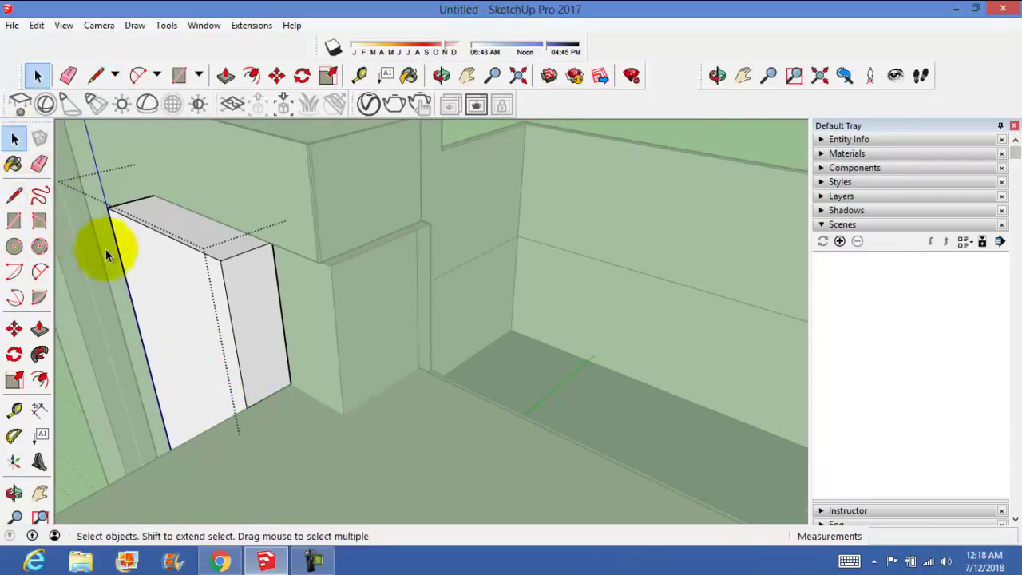
pyautogui.click(257, 313)
pyautogui.press('p')
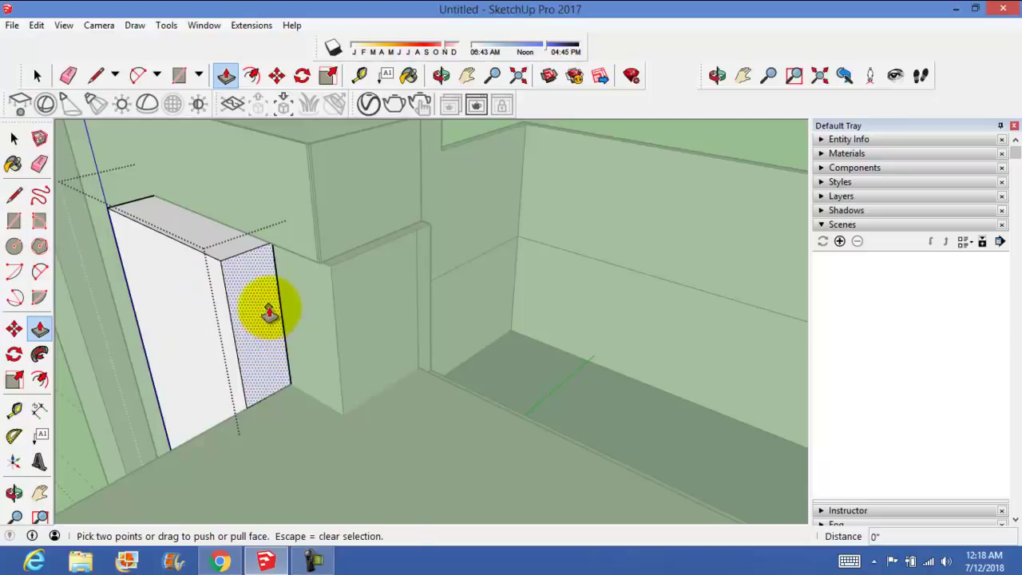
pyautogui.moveTo(258, 313)
pyautogui.mouseDown()
pyautogui.moveTo(318, 328)
pyautogui.moveTo(338, 296)
pyautogui.moveTo(330, 315)
pyautogui.mouseUp()
pyautogui.moveTo(330, 314)
pyautogui.mouseDown(button='middle')
pyautogui.moveTo(532, 228)
pyautogui.moveTo(435, 232)
pyautogui.moveTo(346, 274)
pyautogui.moveTo(376, 287)
pyautogui.mouseUp(button='middle')
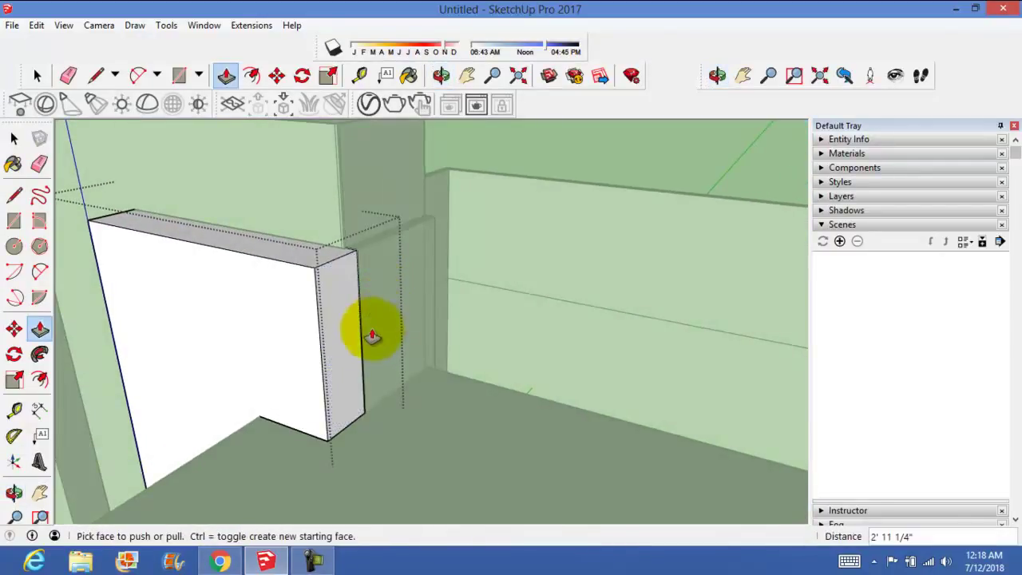
pyautogui.moveTo(338, 352); pyautogui.dragTo(360, 365)
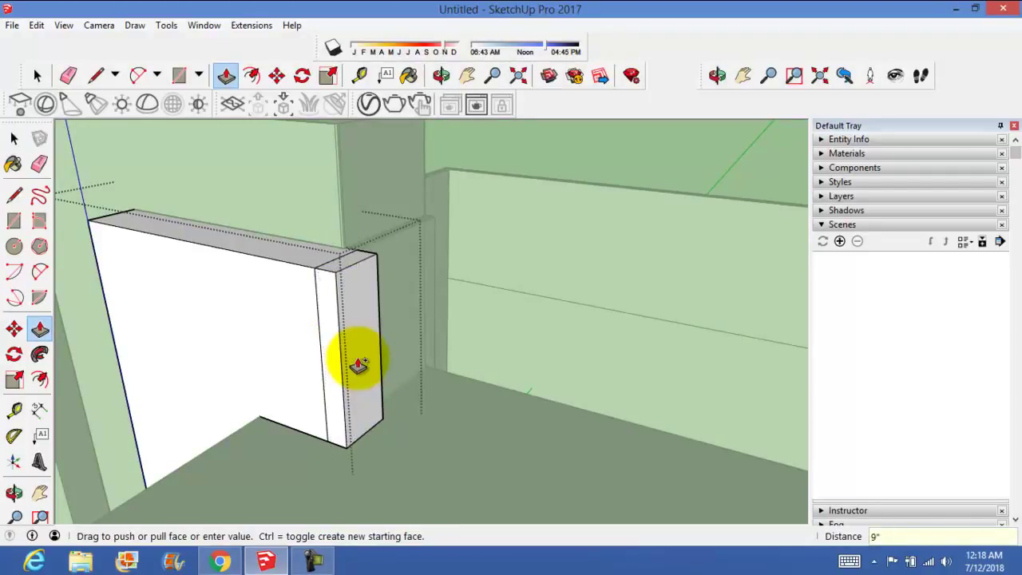
# Undo the overlong 4' 9" pull and extend the side about 3' 6" to meet the wall
pyautogui.moveTo(406, 392); pyautogui.dragTo(130, 506, button='middle')
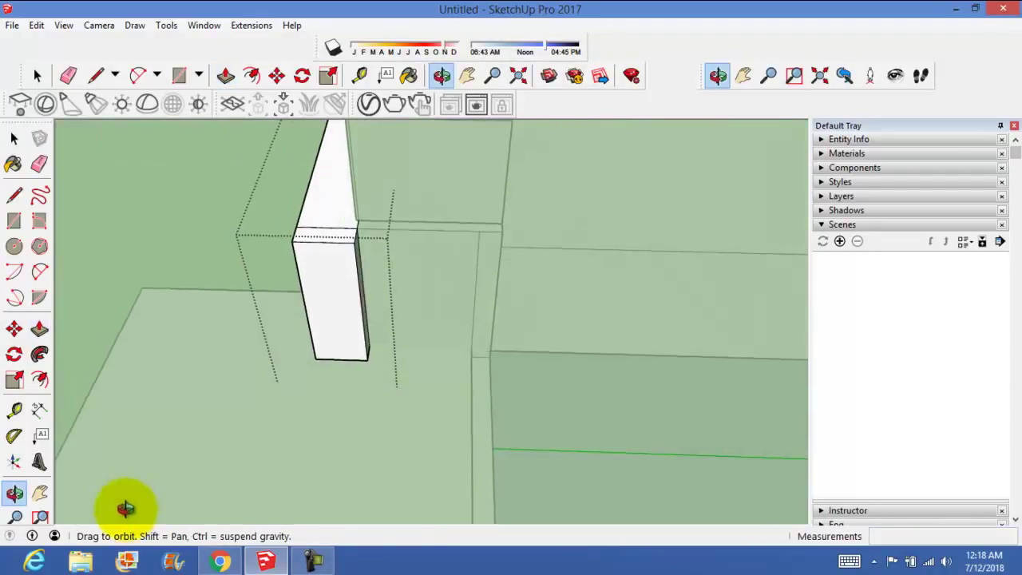
pyautogui.click(365, 327)
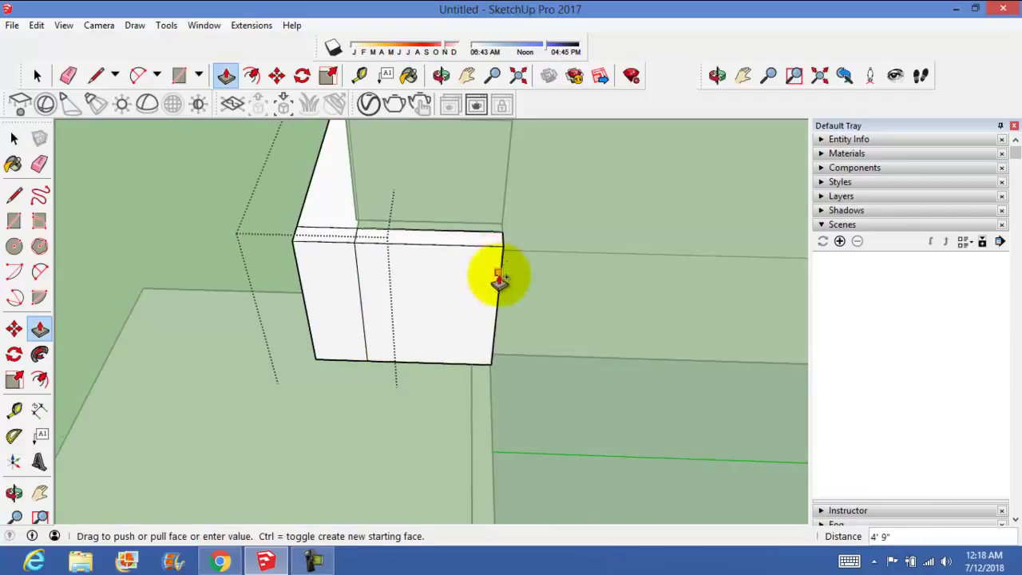
pyautogui.click(498, 241)
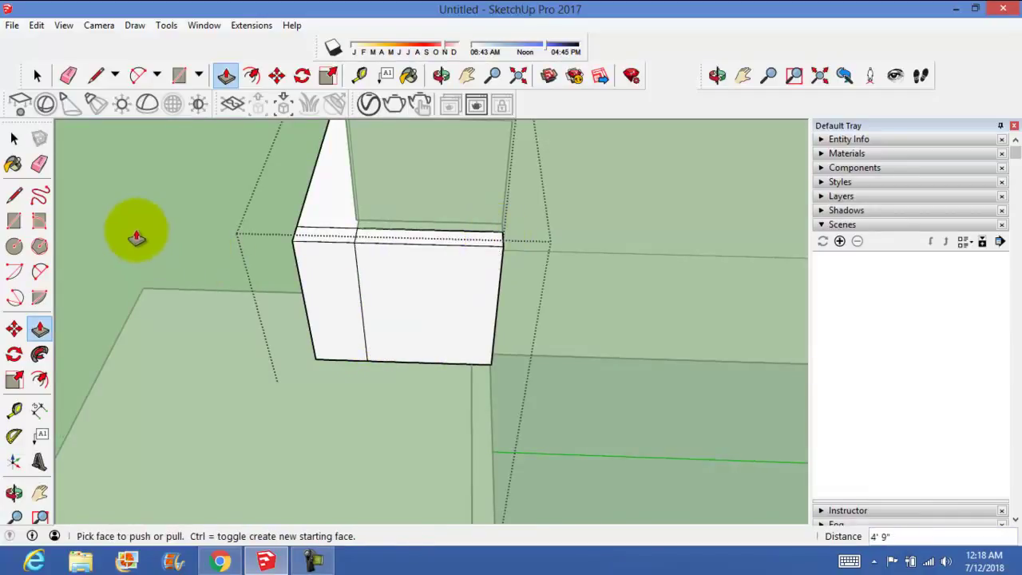
pyautogui.hotkey('ctrl', 'z')
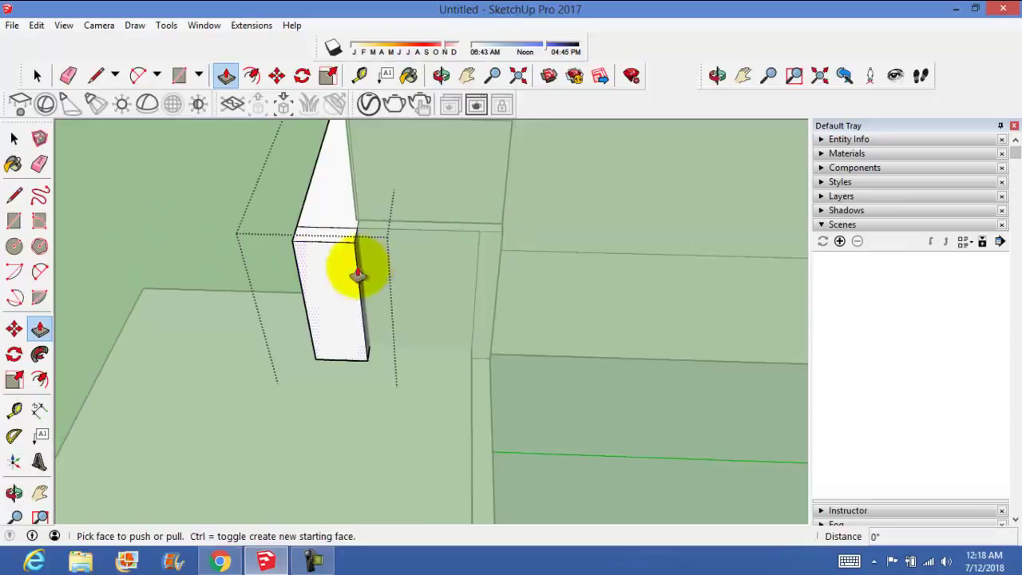
pyautogui.click(362, 285)
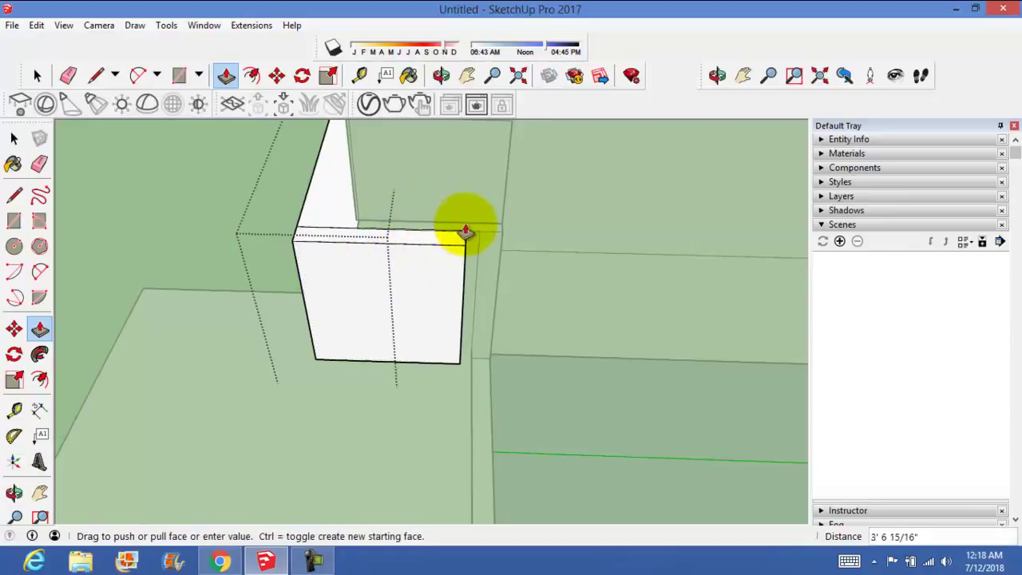
pyautogui.click(474, 238)
pyautogui.click(16, 142)
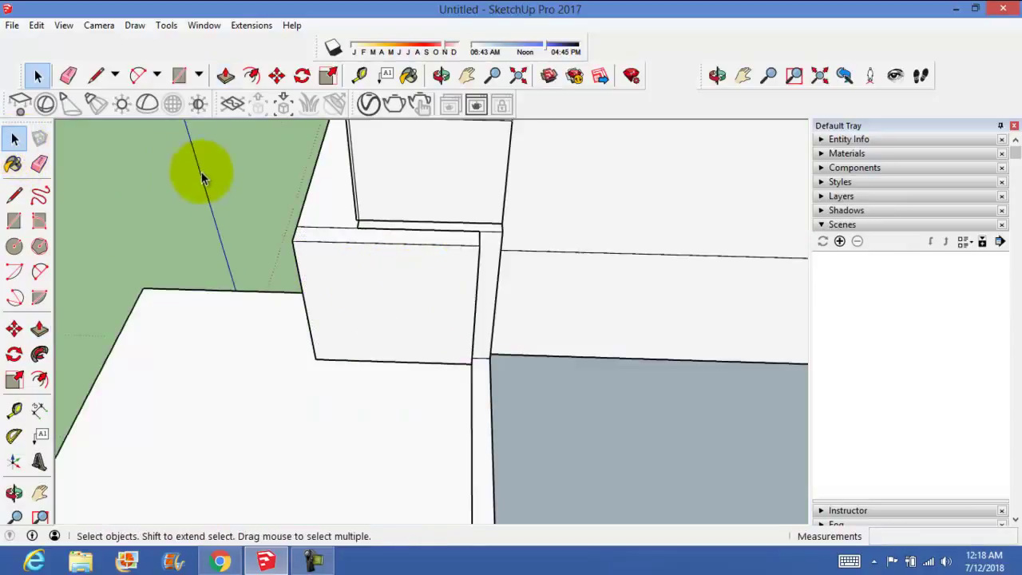
pyautogui.moveTo(200, 170)
pyautogui.mouseDown(button='middle')
pyautogui.moveTo(216, 221)
pyautogui.moveTo(520, 91)
pyautogui.mouseUp(button='middle')
pyautogui.scroll(-3, 506, 203)
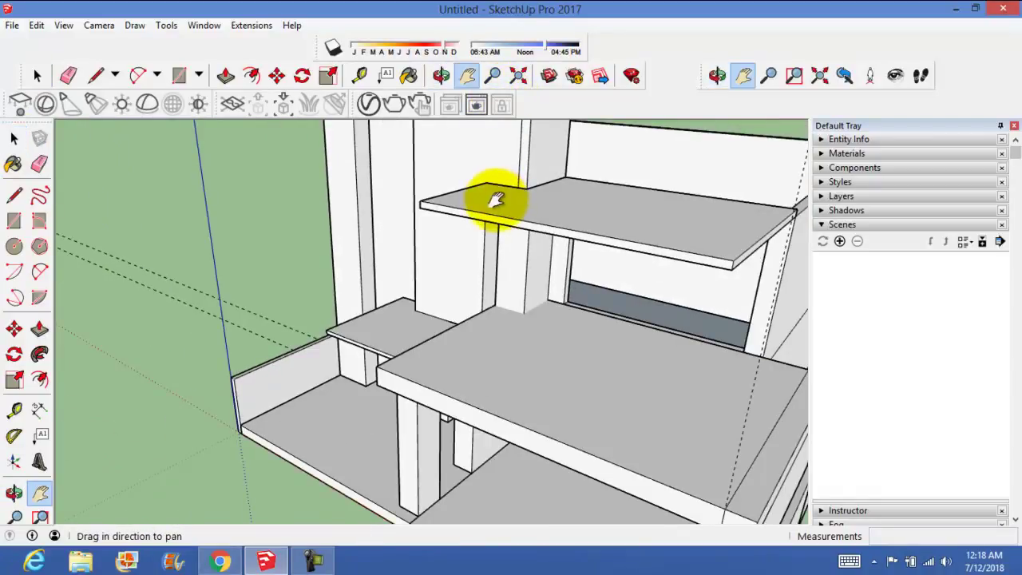
pyautogui.moveTo(497, 199)
pyautogui.keyDown('shift'); pyautogui.mouseDown(button='middle')
pyautogui.moveTo(404, 292)
pyautogui.moveTo(626, 147)
pyautogui.moveTo(531, 221)
pyautogui.moveTo(577, 208)
pyautogui.moveTo(531, 247)
pyautogui.moveTo(419, 226)
pyautogui.mouseUp(button='middle'); pyautogui.keyUp('shift')
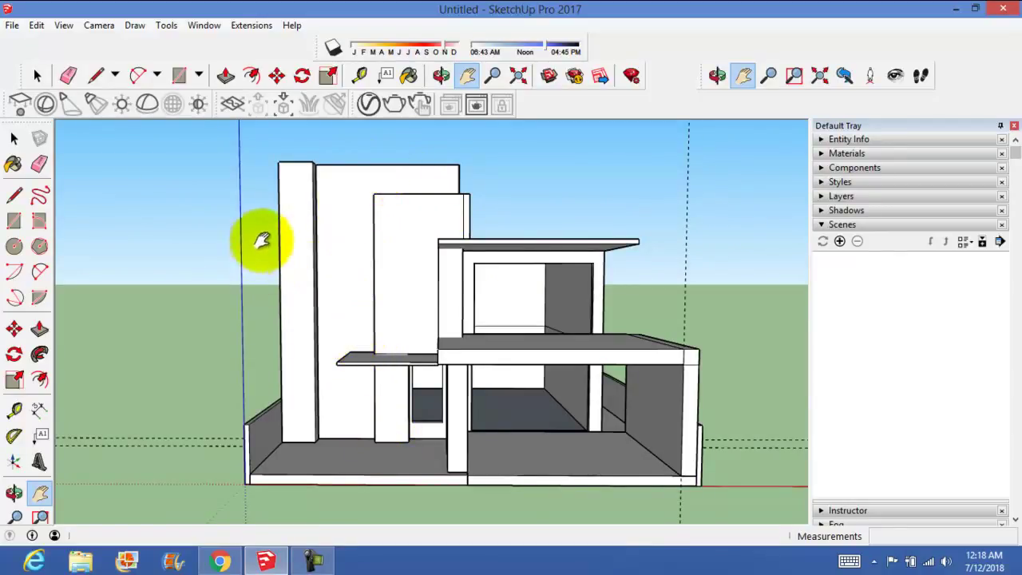
pyautogui.moveTo(497, 306); pyautogui.dragTo(474, 330, button='middle')
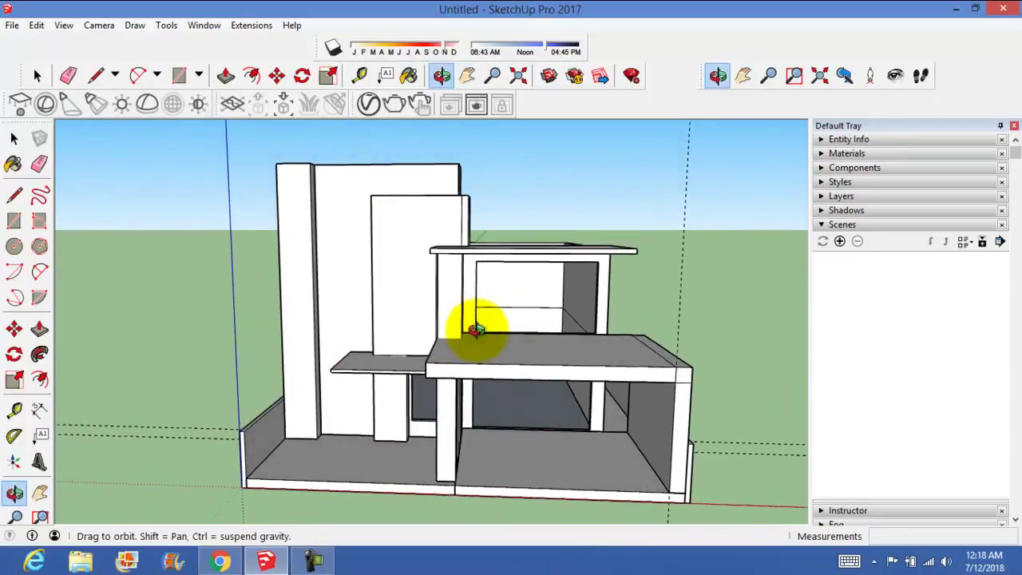
pyautogui.moveTo(407, 232); pyautogui.dragTo(367, 269, button='middle')
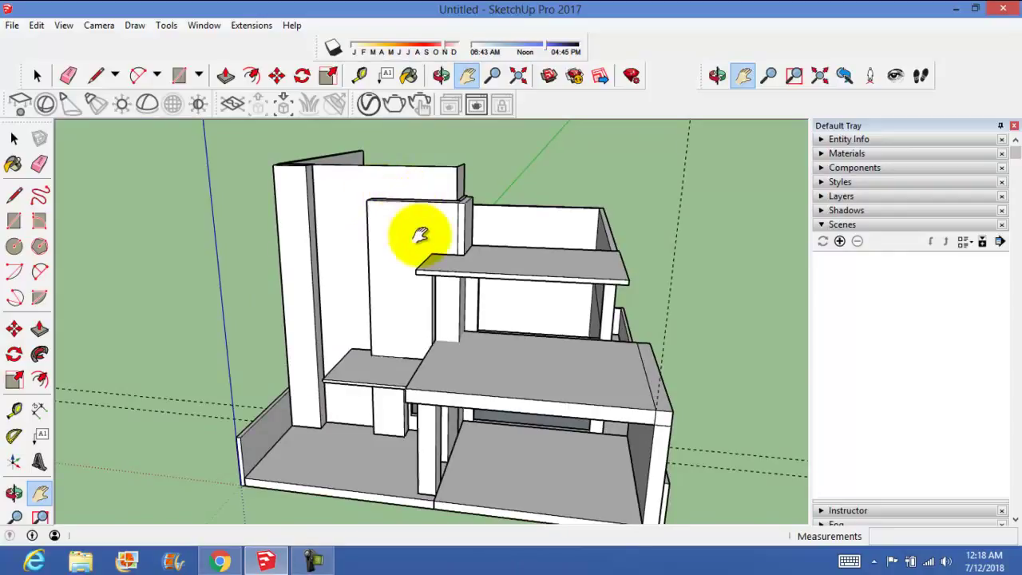
pyautogui.moveTo(312, 205); pyautogui.dragTo(333, 192, button='middle')
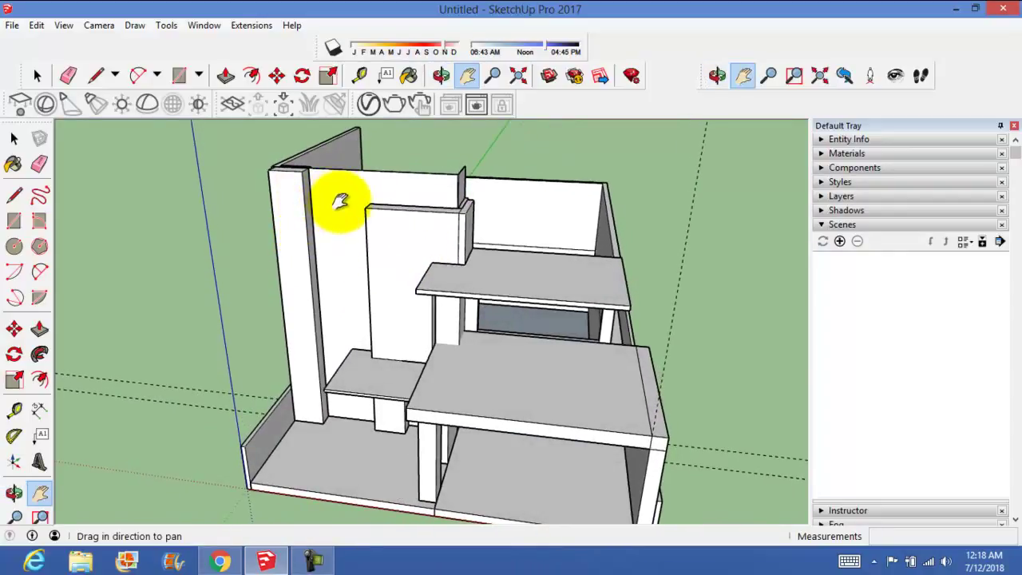
pyautogui.scroll(2, 340, 200)
pyautogui.scroll(3, 301, 228)
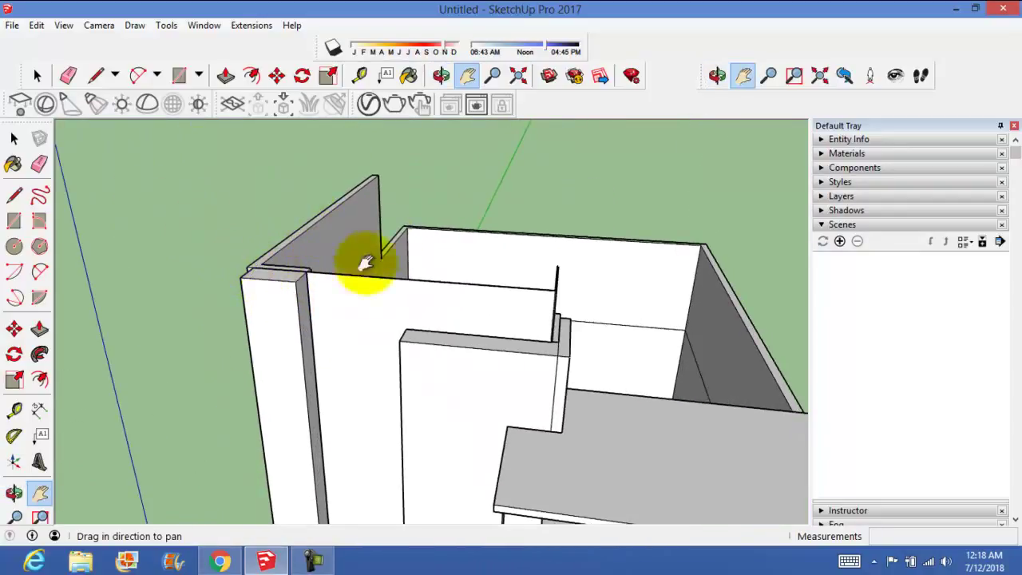
pyautogui.click(14, 138)
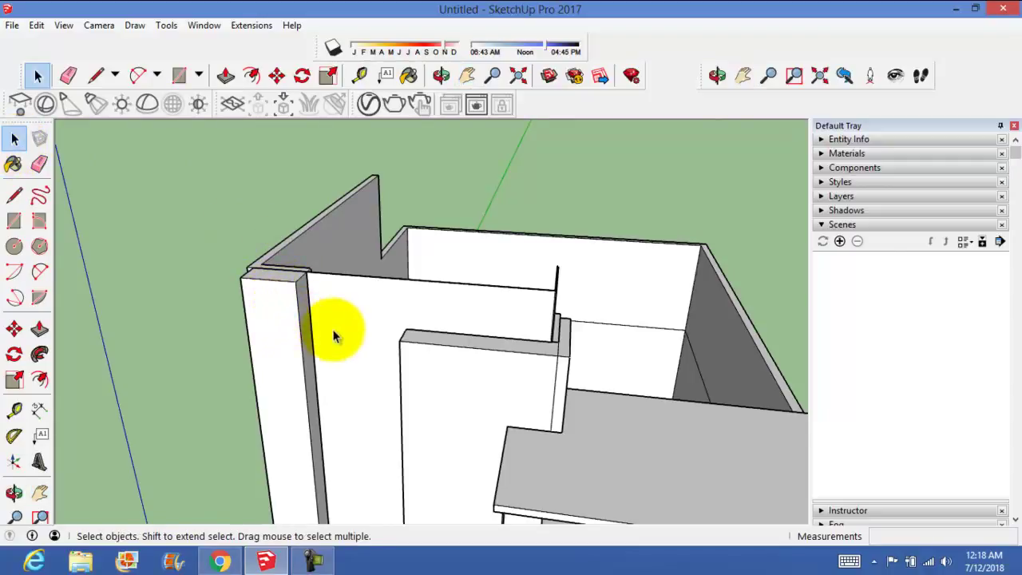
# Open the tall corner column group and start Push/Pull on its top, cancelling false starts
pyautogui.moveTo(333, 335)
pyautogui.mouseDown(button='middle')
pyautogui.moveTo(331, 354)
pyautogui.moveTo(376, 326)
pyautogui.moveTo(288, 359)
pyautogui.moveTo(266, 309)
pyautogui.mouseUp(button='middle')
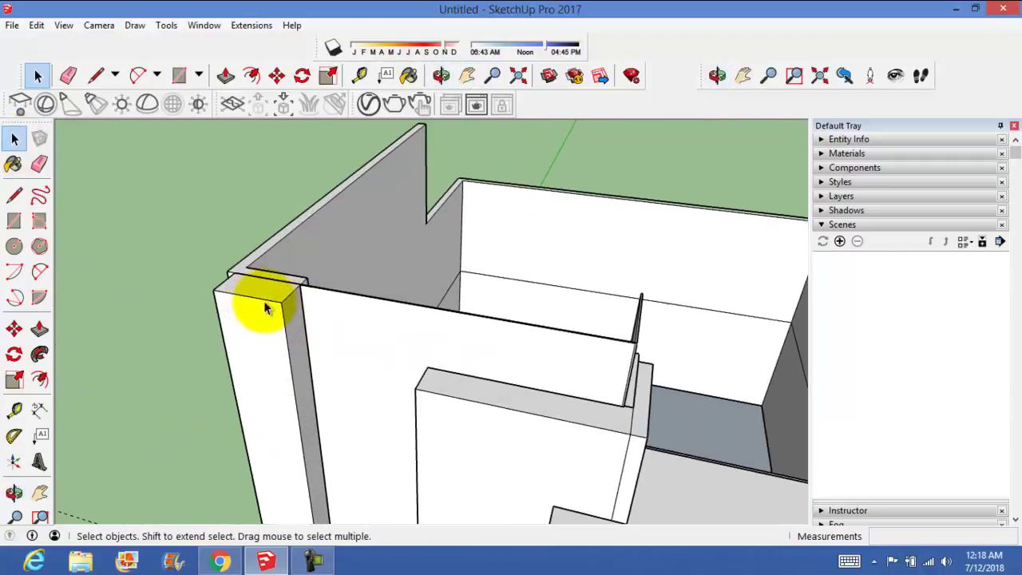
pyautogui.doubleClick(272, 297)
pyautogui.press('p')
pyautogui.write("12'")
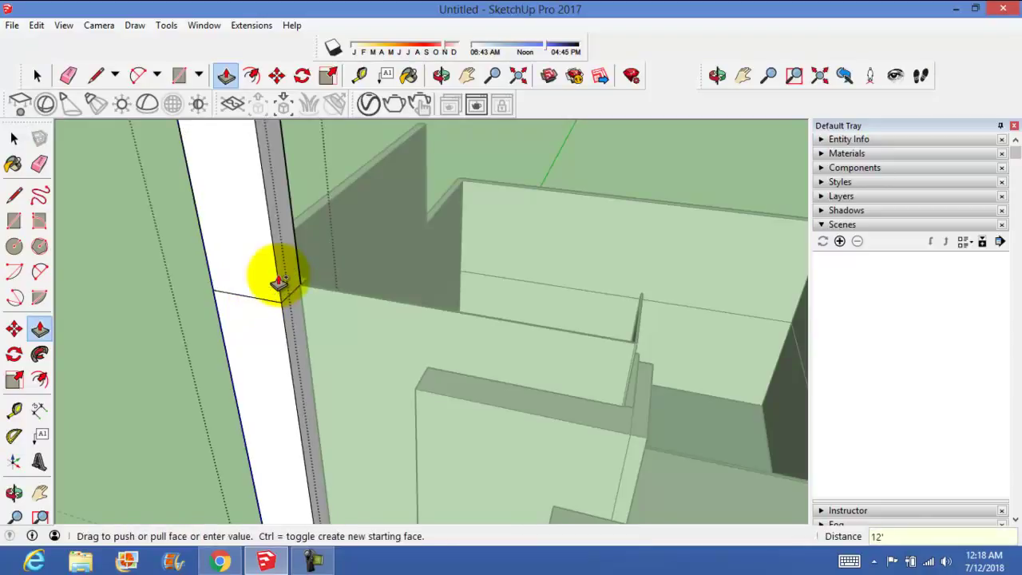
pyautogui.press('Escape')
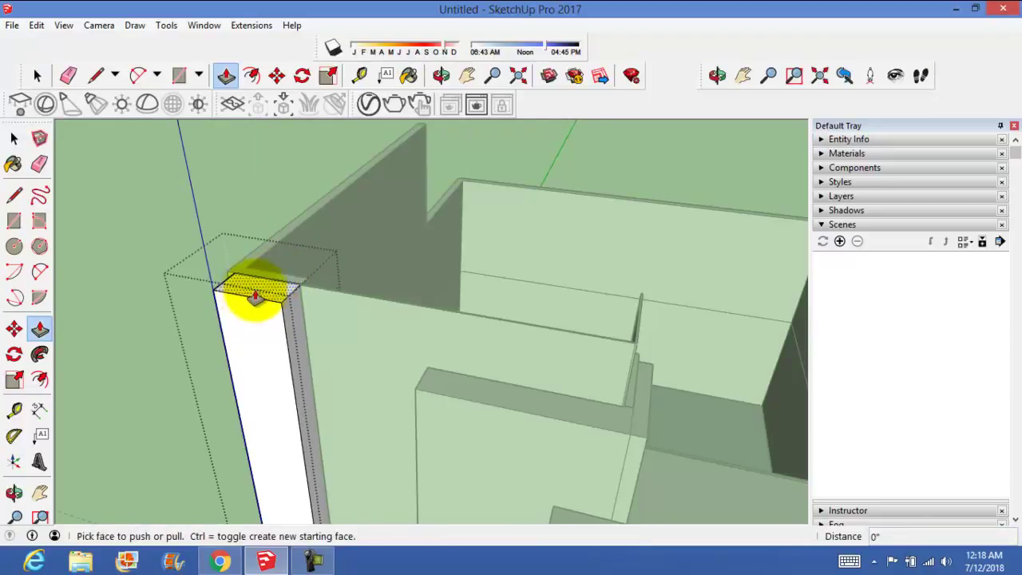
pyautogui.click(254, 297)
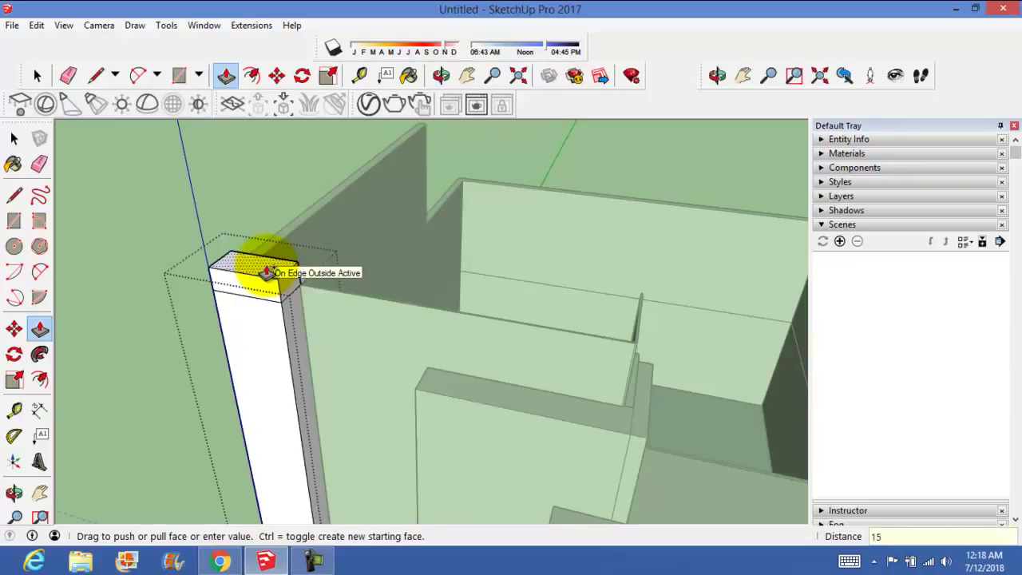
pyautogui.moveTo(285, 297)
pyautogui.mouseDown(button='middle')
pyautogui.moveTo(394, 190)
pyautogui.moveTo(380, 210)
pyautogui.mouseUp(button='middle')
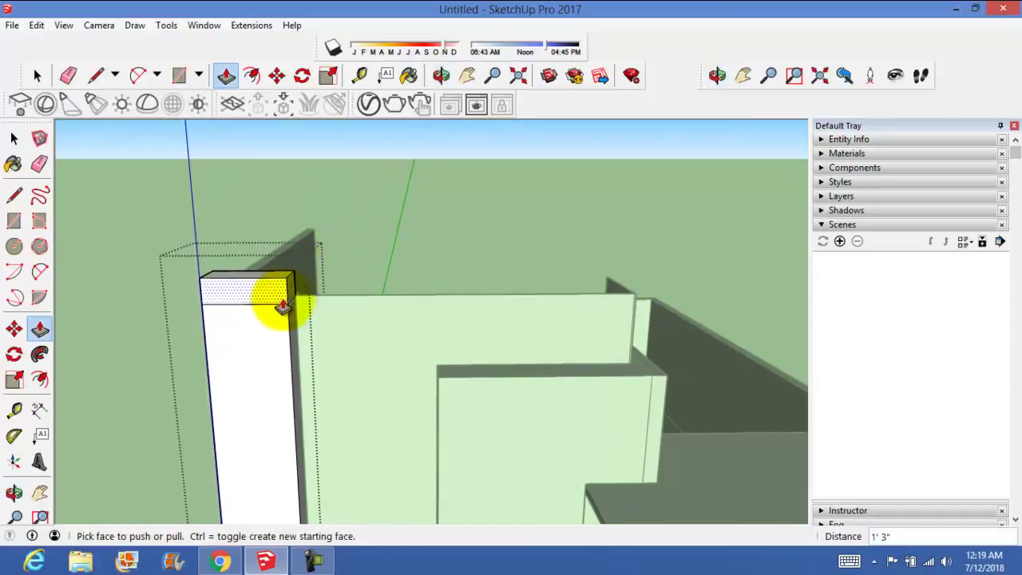
pyautogui.moveTo(281, 309)
pyautogui.mouseDown(button='middle')
pyautogui.moveTo(269, 297)
pyautogui.moveTo(246, 321)
pyautogui.mouseUp(button='middle')
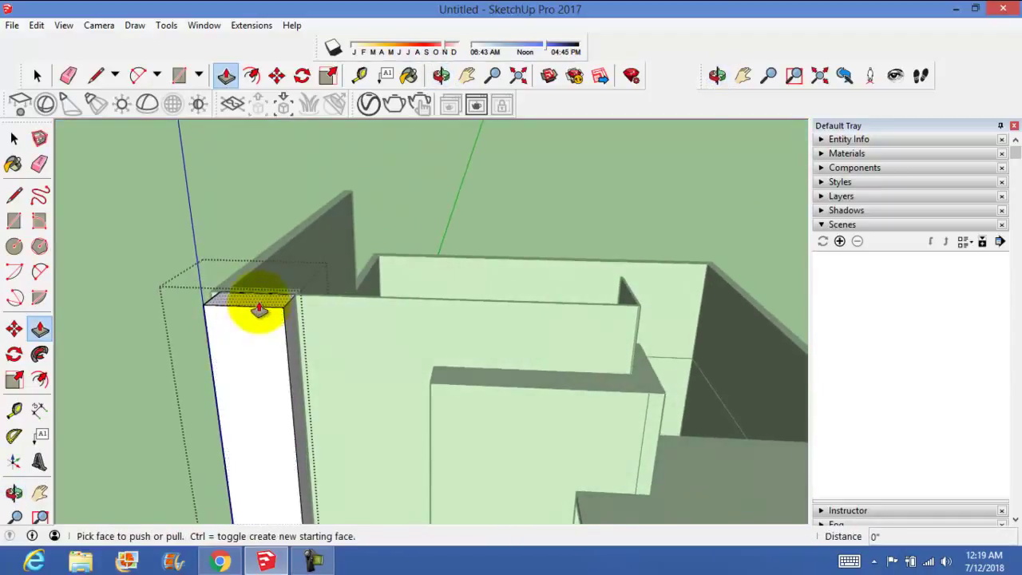
pyautogui.click(259, 297)
pyautogui.press('Escape')
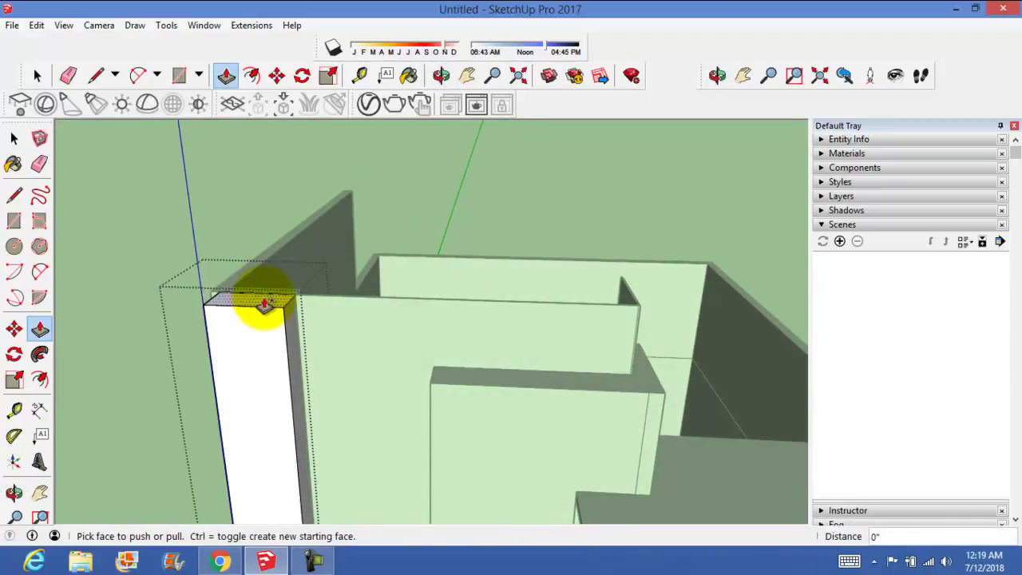
pyautogui.click(265, 304)
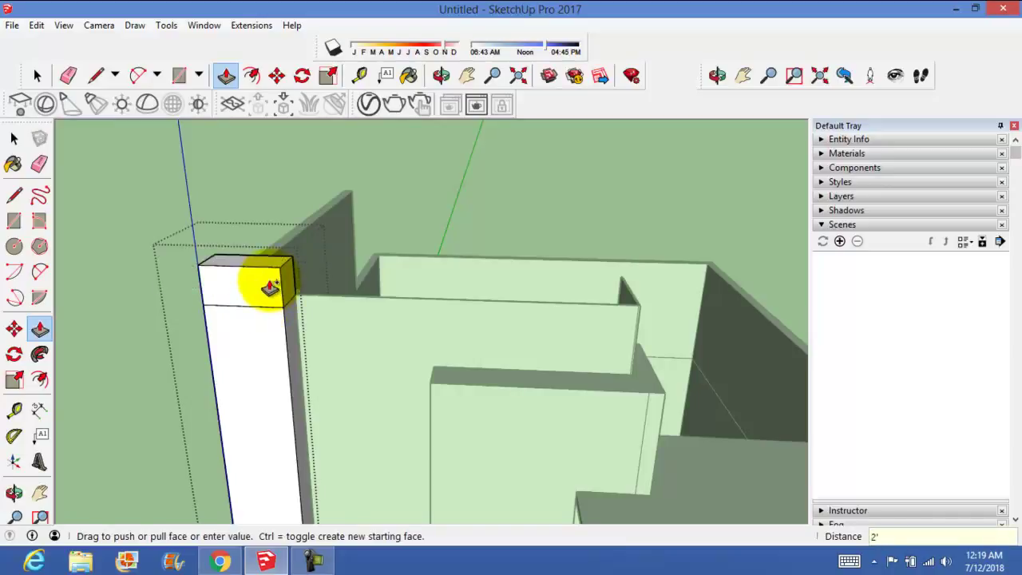
pyautogui.moveTo(270, 287)
pyautogui.mouseDown(button='middle')
pyautogui.moveTo(335, 296)
pyautogui.moveTo(353, 264)
pyautogui.moveTo(264, 269)
pyautogui.moveTo(285, 290)
pyautogui.mouseUp(button='middle')
# Pull the column top sideways about 17' into a beam above the wall
pyautogui.click(315, 273)
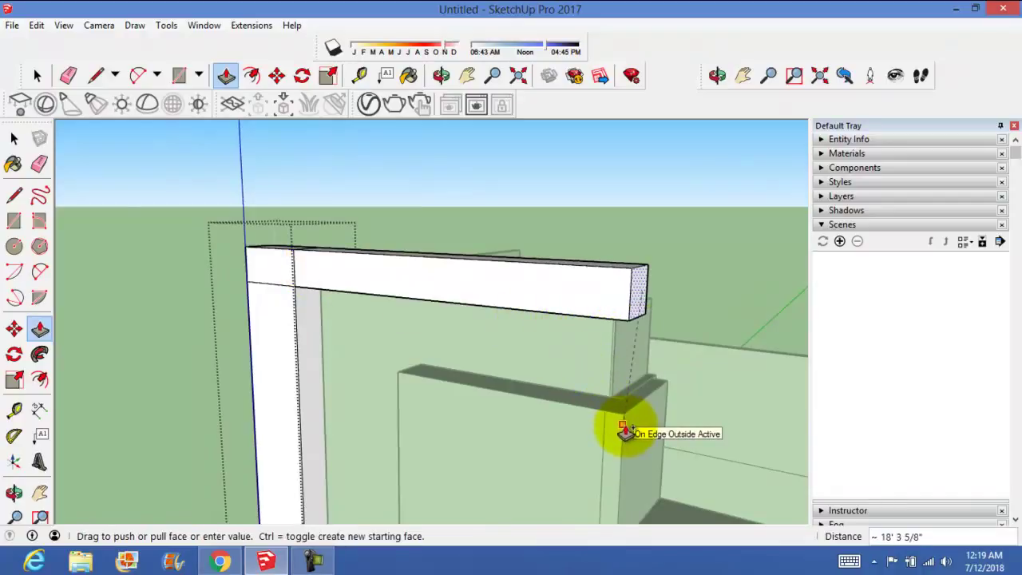
pyautogui.click(627, 433)
pyautogui.moveTo(627, 422)
pyautogui.mouseDown(button='middle')
pyautogui.moveTo(406, 468)
pyautogui.moveTo(213, 482)
pyautogui.moveTo(274, 431)
pyautogui.mouseUp(button='middle')
pyautogui.click(14, 139)
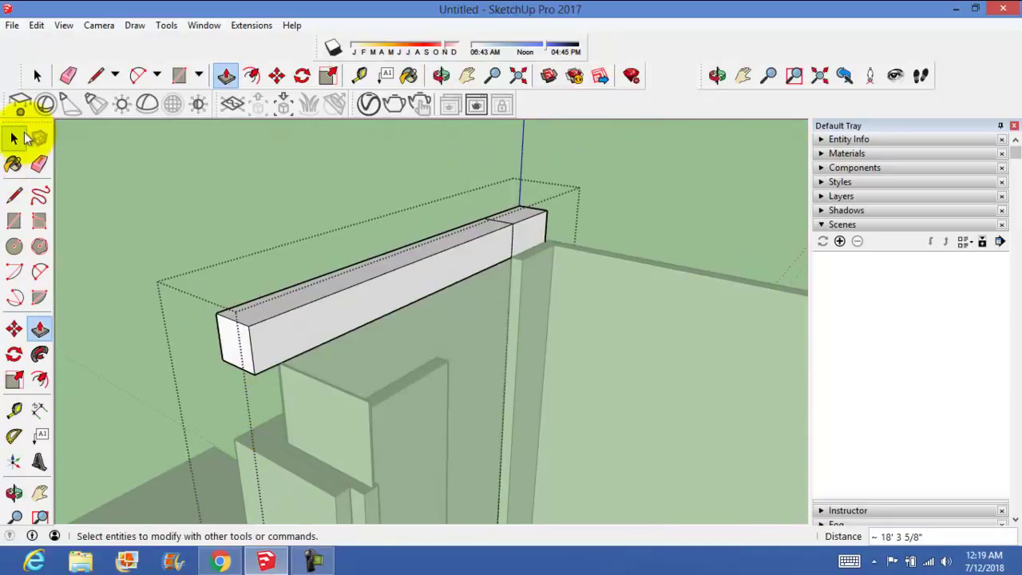
# Copy the beam's end edge 1' inward with Move and Ctrl to split off an end section
pyautogui.press('m')
pyautogui.press('ctrl')
pyautogui.click(254, 374)
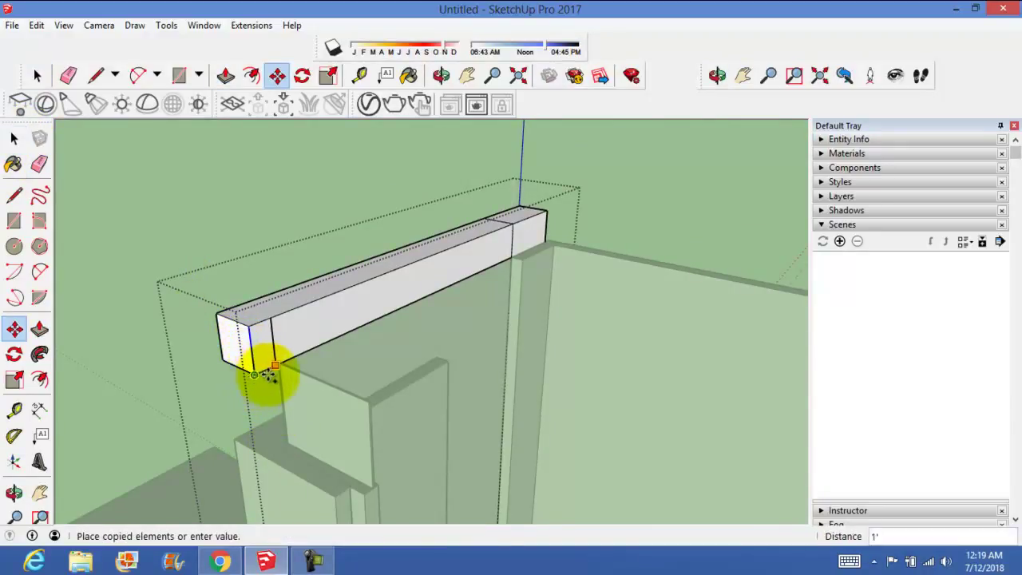
pyautogui.click(278, 369)
pyautogui.moveTo(276, 399); pyautogui.dragTo(127, 306, button='middle')
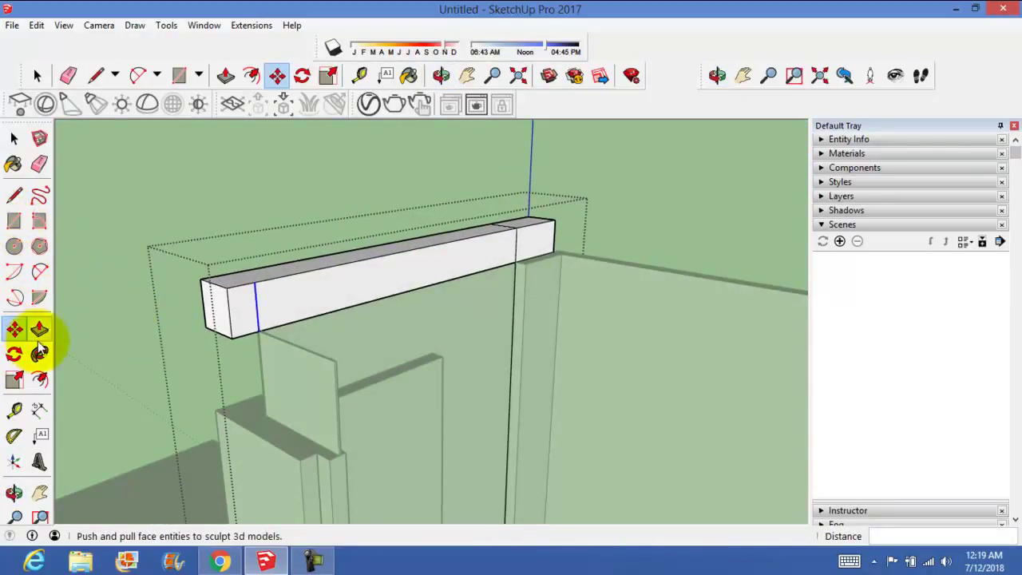
# Pull the beam's end section forward 4' 9" to form an L-shaped cap
pyautogui.click(40, 330)
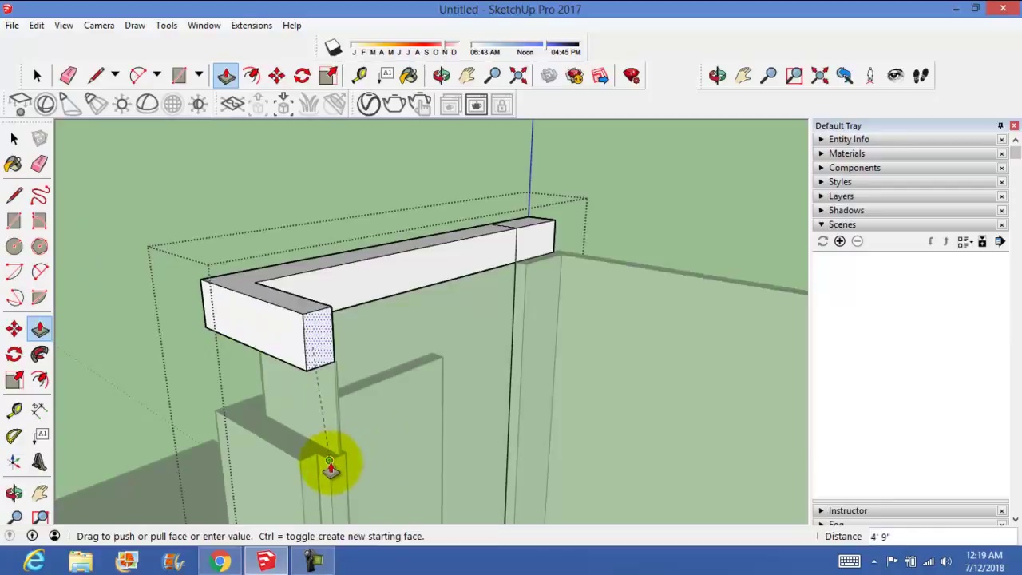
pyautogui.click(330, 468)
pyautogui.click(17, 143)
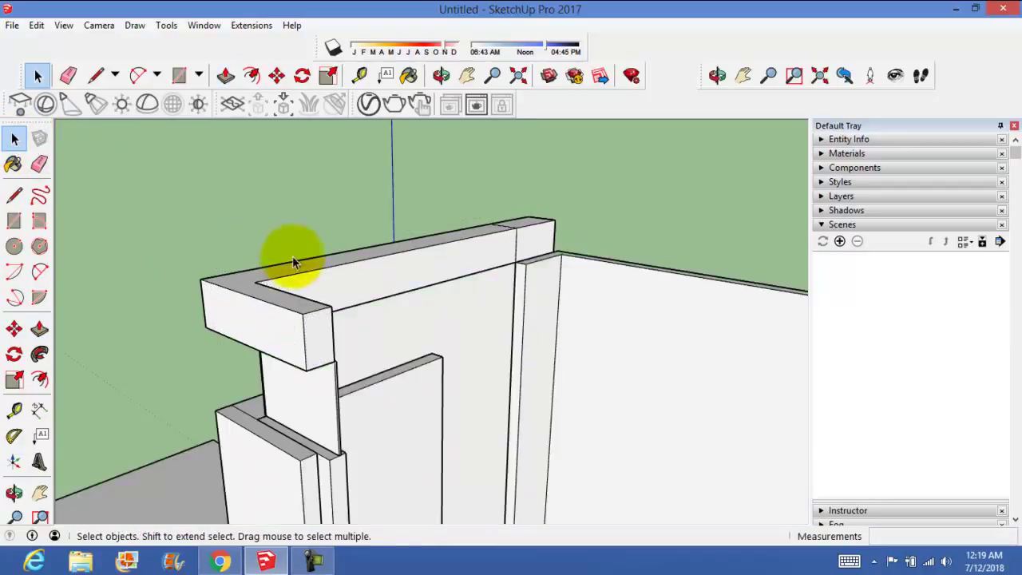
pyautogui.moveTo(285, 255)
pyautogui.mouseDown(button='middle')
pyautogui.moveTo(605, 235)
pyautogui.moveTo(623, 263)
pyautogui.moveTo(760, 244)
pyautogui.moveTo(530, 354)
pyautogui.moveTo(677, 338)
pyautogui.mouseUp(button='middle')
pyautogui.moveTo(588, 338)
pyautogui.keyDown('shift'); pyautogui.mouseDown(button='middle')
pyautogui.moveTo(487, 222)
pyautogui.moveTo(498, 278)
pyautogui.mouseUp(button='middle'); pyautogui.keyUp('shift')
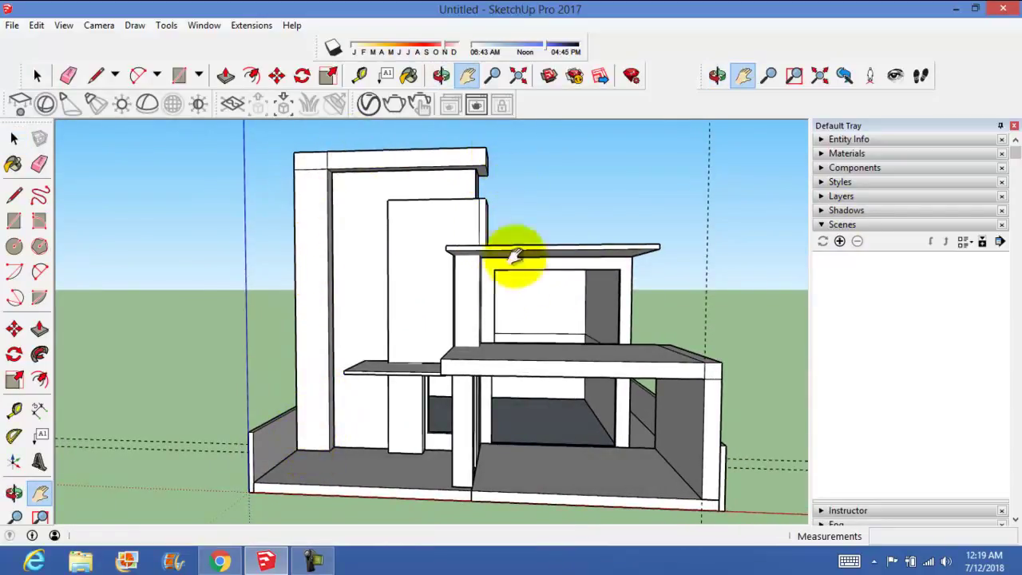
pyautogui.moveTo(523, 301)
pyautogui.mouseDown(button='middle')
pyautogui.moveTo(477, 290)
pyautogui.moveTo(522, 288)
pyautogui.moveTo(391, 365)
pyautogui.moveTo(471, 319)
pyautogui.moveTo(347, 229)
pyautogui.mouseUp(button='middle')
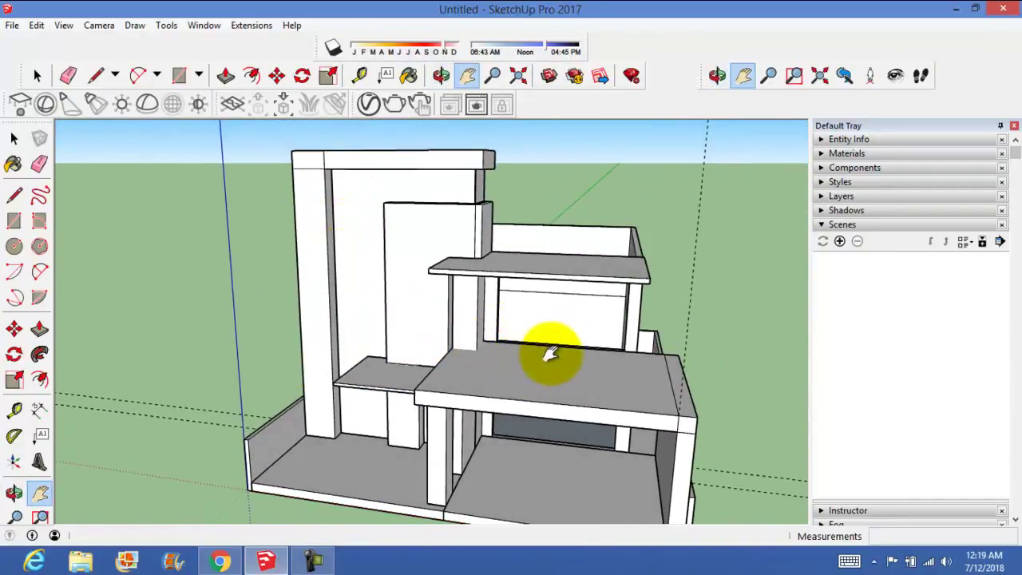
pyautogui.moveTo(620, 228)
pyautogui.mouseDown(button='middle')
pyautogui.moveTo(564, 231)
pyautogui.moveTo(565, 283)
pyautogui.moveTo(520, 266)
pyautogui.moveTo(555, 235)
pyautogui.moveTo(643, 199)
pyautogui.moveTo(598, 303)
pyautogui.moveTo(516, 330)
pyautogui.moveTo(522, 351)
pyautogui.moveTo(438, 369)
pyautogui.mouseUp(button='middle')
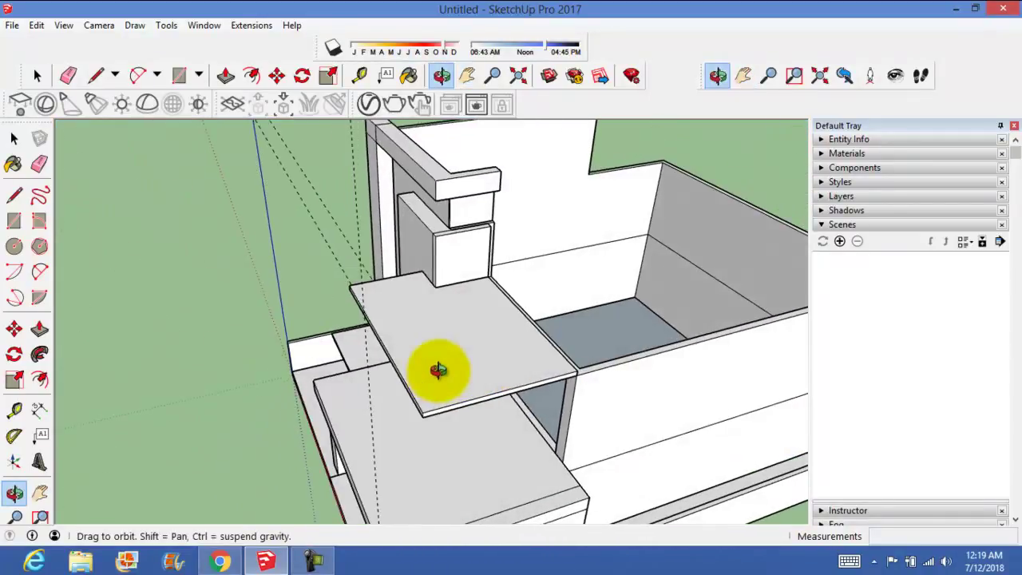
pyautogui.click(13, 138)
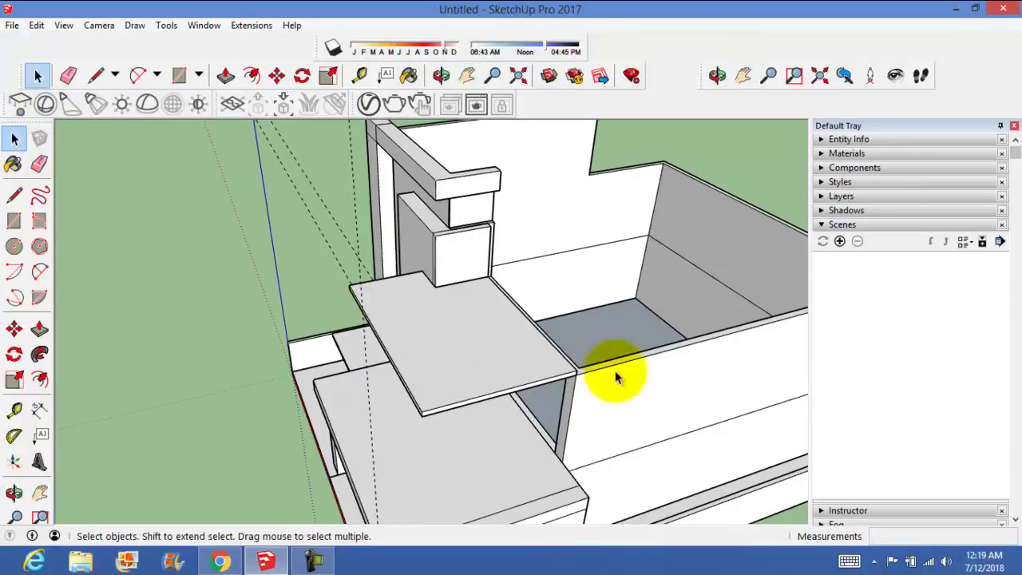
pyautogui.moveTo(618, 367)
pyautogui.mouseDown(button='middle')
pyautogui.moveTo(605, 370)
pyautogui.moveTo(604, 405)
pyautogui.mouseUp(button='middle')
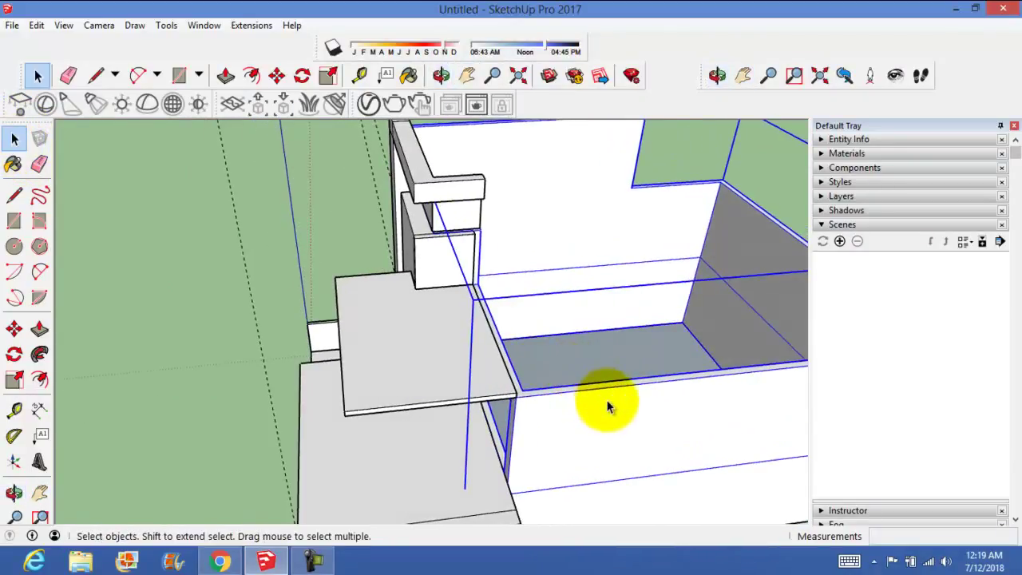
pyautogui.moveTo(635, 375)
pyautogui.keyDown('shift'); pyautogui.mouseDown(button='middle')
pyautogui.moveTo(582, 365)
pyautogui.moveTo(502, 372)
pyautogui.moveTo(486, 338)
pyautogui.mouseUp(button='middle'); pyautogui.keyUp('shift')
pyautogui.press('p')
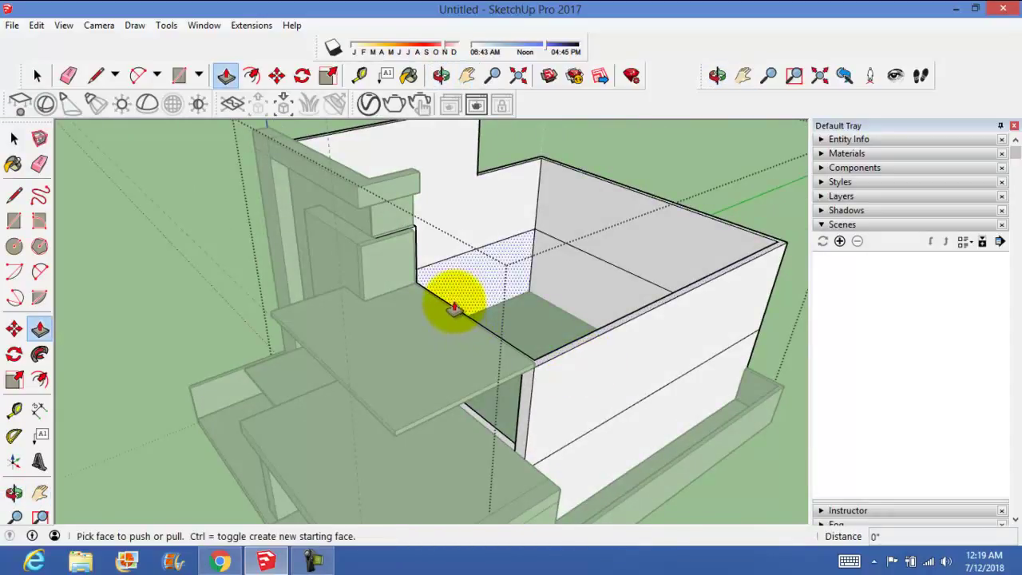
pyautogui.moveTo(541, 358)
pyautogui.mouseDown(button='middle')
pyautogui.moveTo(465, 395)
pyautogui.moveTo(457, 412)
pyautogui.mouseUp(button='middle')
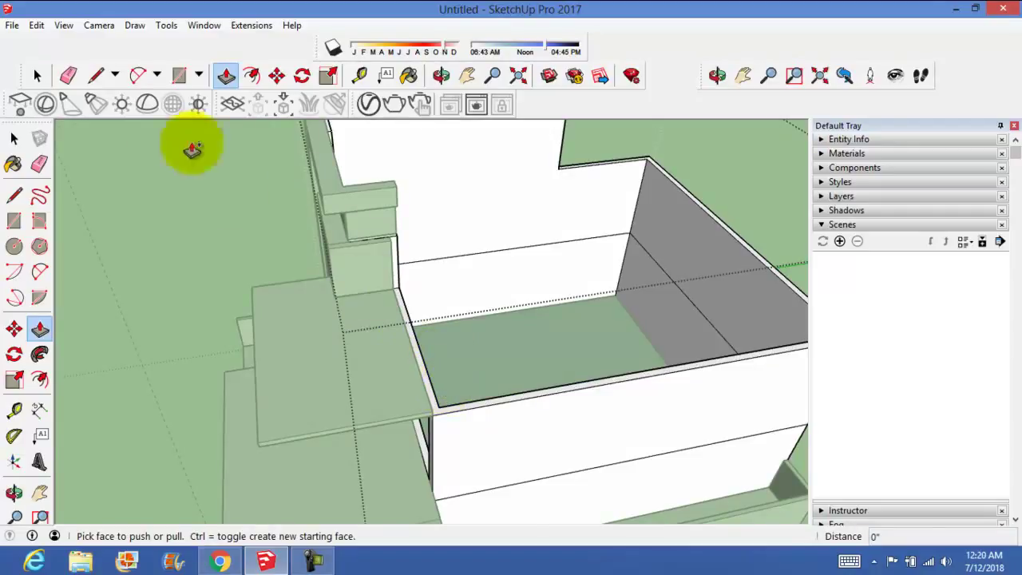
pyautogui.moveTo(422, 372); pyautogui.dragTo(366, 246)
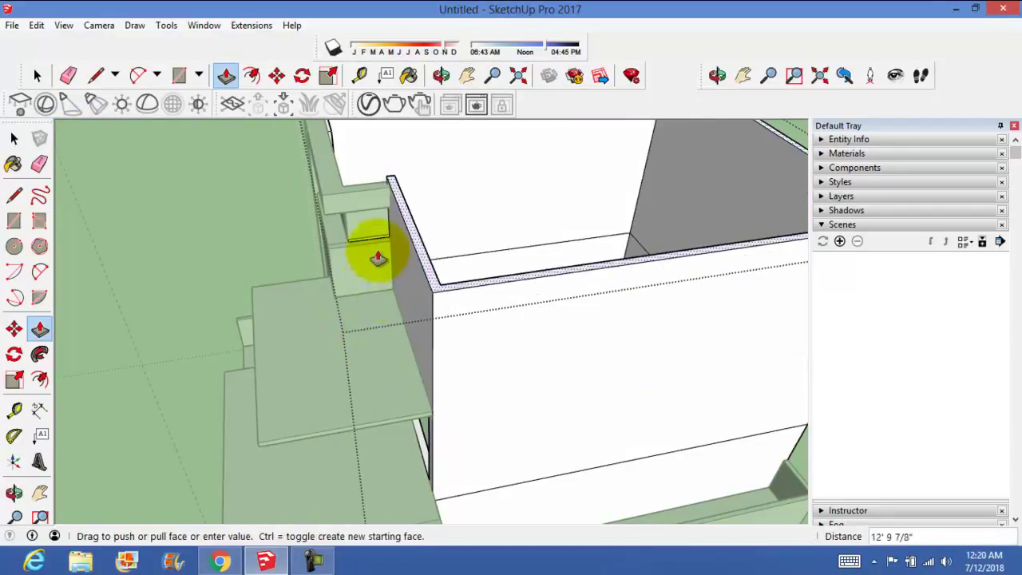
pyautogui.press('Escape')
pyautogui.click(13, 138)
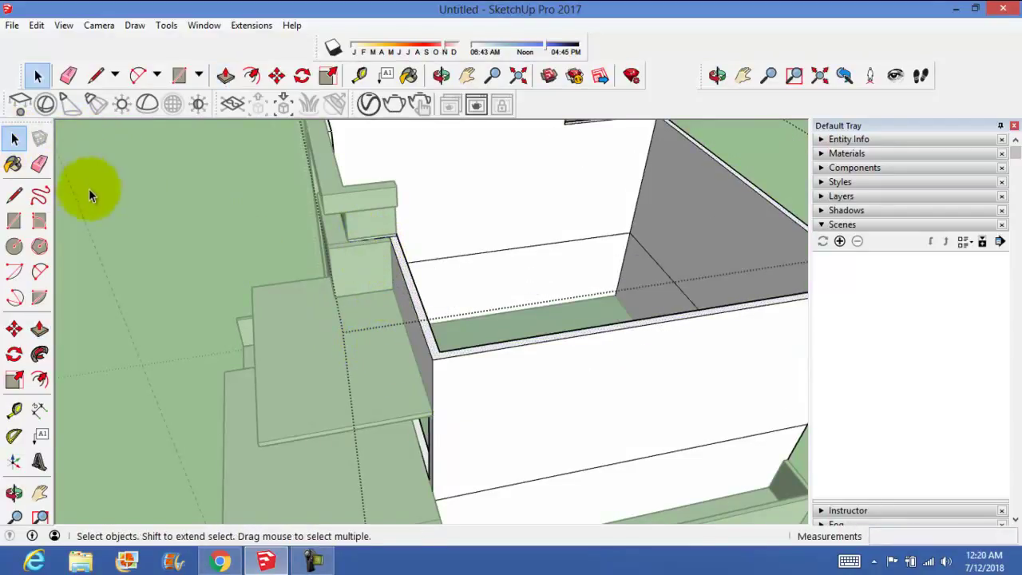
pyautogui.scroll(-5, 240, 299)
pyautogui.moveTo(455, 155)
pyautogui.mouseDown(button='middle')
pyautogui.moveTo(476, 160)
pyautogui.moveTo(441, 186)
pyautogui.mouseUp(button='middle')
pyautogui.scroll(5, 297, 221)
pyautogui.moveTo(296, 221); pyautogui.dragTo(337, 251, button='middle')
pyautogui.scroll(3, 422, 229)
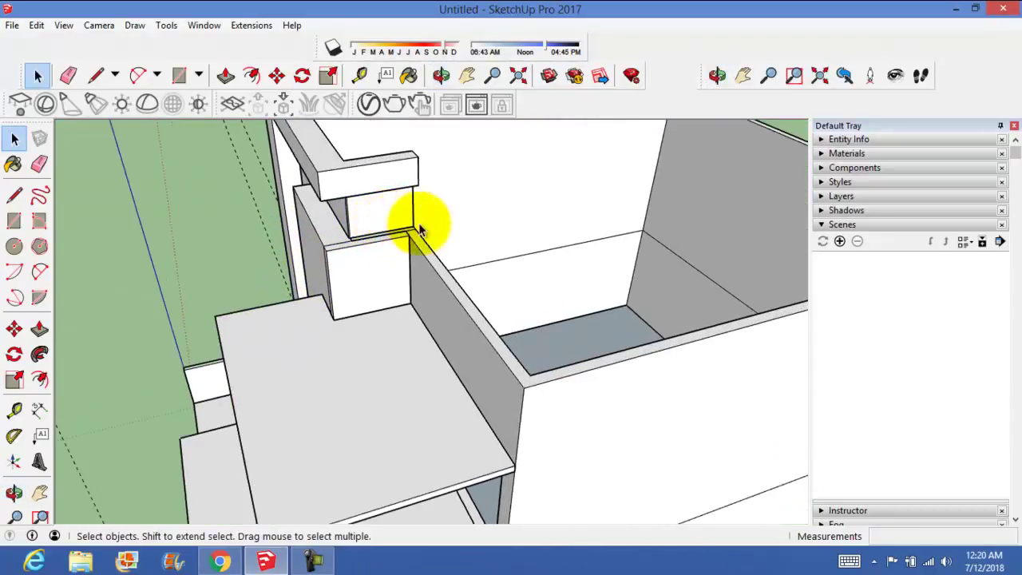
pyautogui.scroll(1, 415, 246)
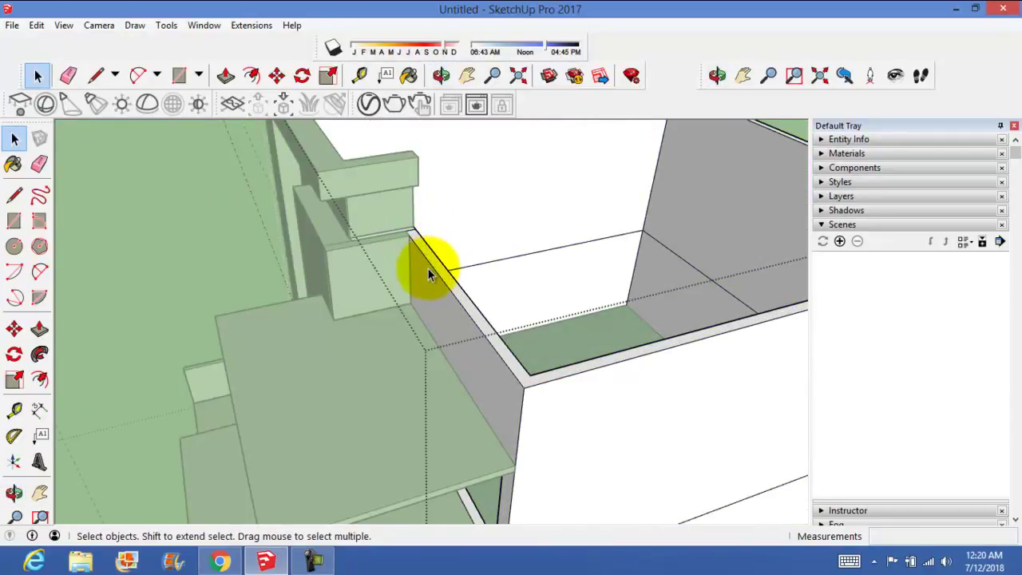
pyautogui.scroll(1, 428, 273)
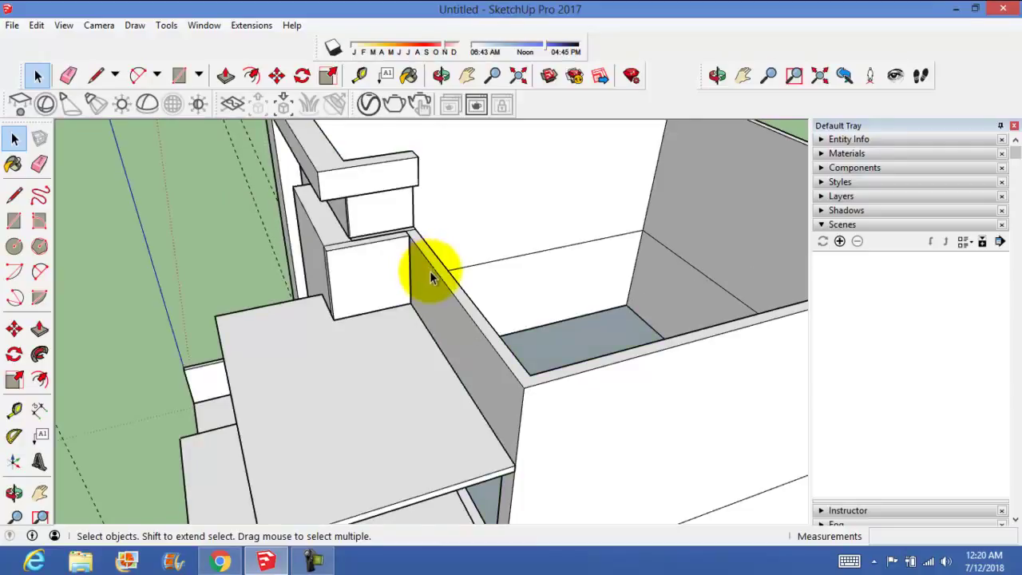
pyautogui.scroll(1, 435, 278)
pyautogui.scroll(1, 433, 278)
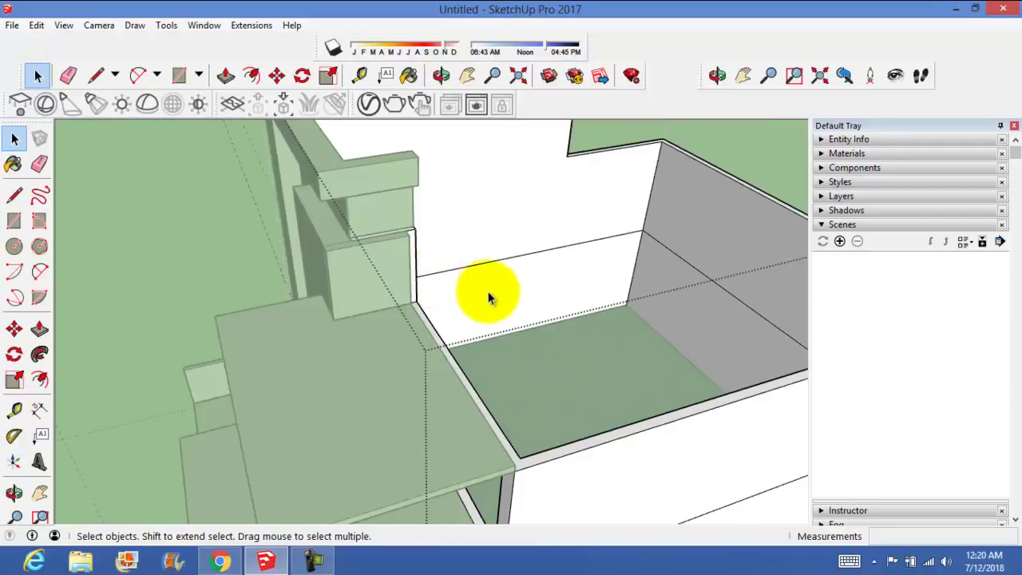
pyautogui.scroll(1, 275, 232)
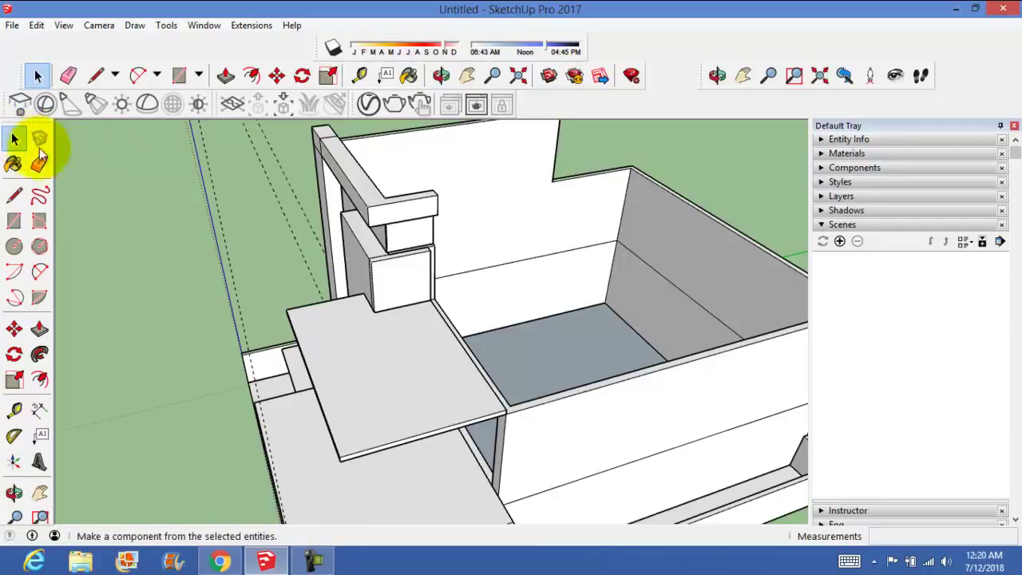
# Draw a rectangle from the rear box's near top corner to its far corner as a roof face
pyautogui.moveTo(468, 358); pyautogui.dragTo(129, 222, button='middle')
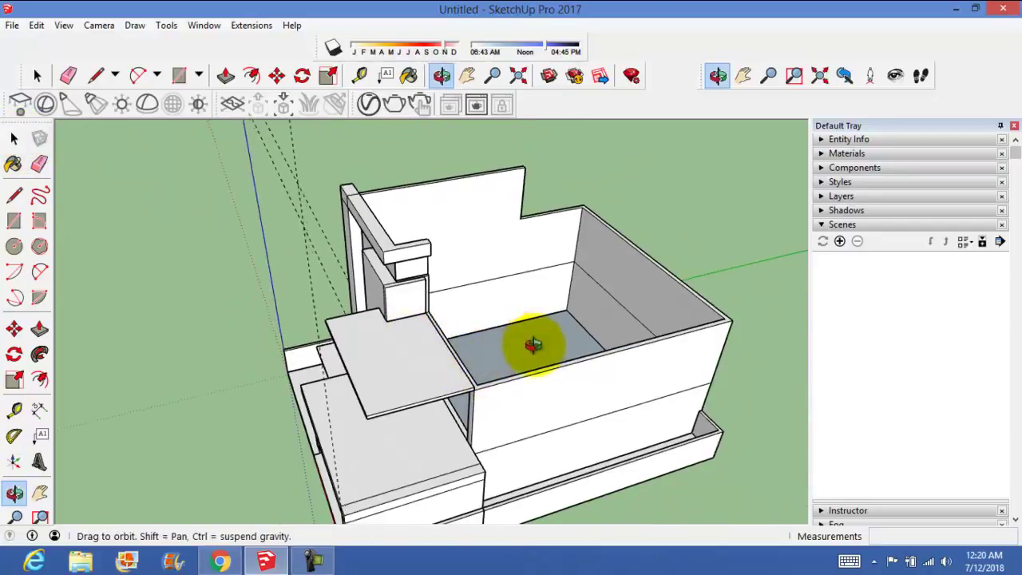
pyautogui.click(13, 222)
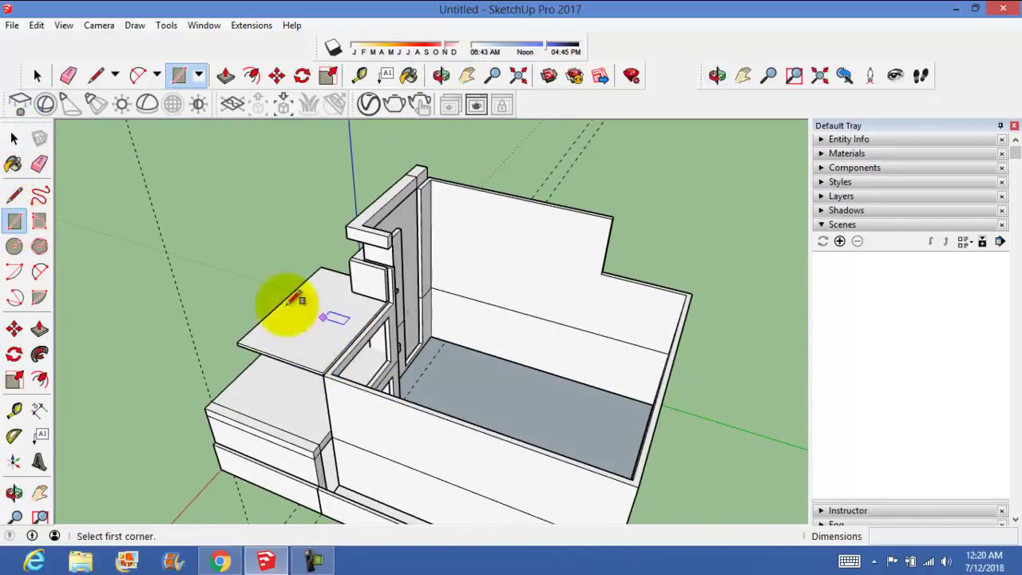
pyautogui.click(323, 375)
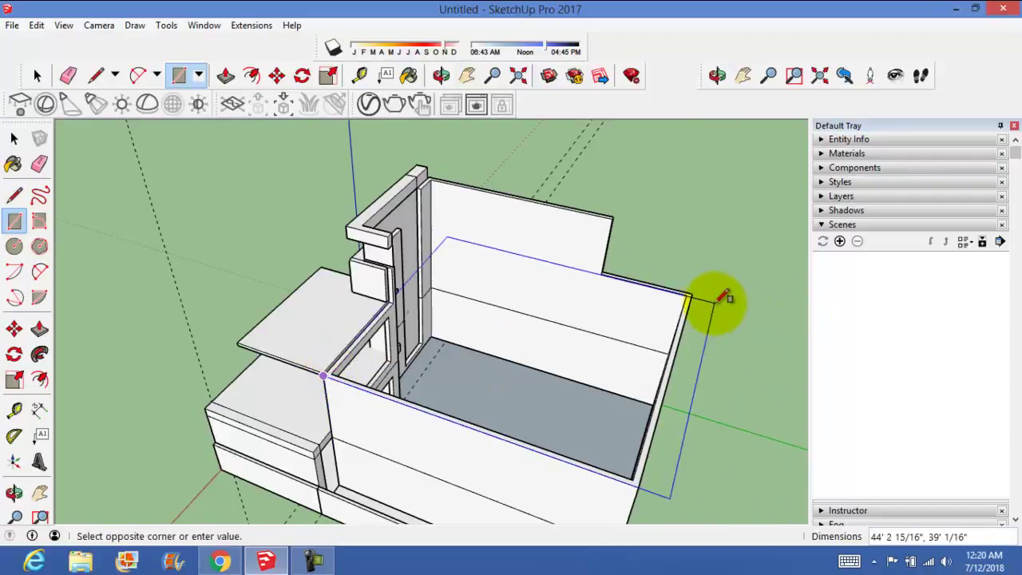
pyautogui.click(689, 304)
pyautogui.moveTo(688, 303)
pyautogui.mouseDown(button='middle')
pyautogui.moveTo(759, 304)
pyautogui.moveTo(803, 324)
pyautogui.moveTo(817, 301)
pyautogui.mouseUp(button='middle')
# Orbit around the building to check the new roof face from several angles
pyautogui.moveTo(527, 431); pyautogui.dragTo(548, 388, button='middle')
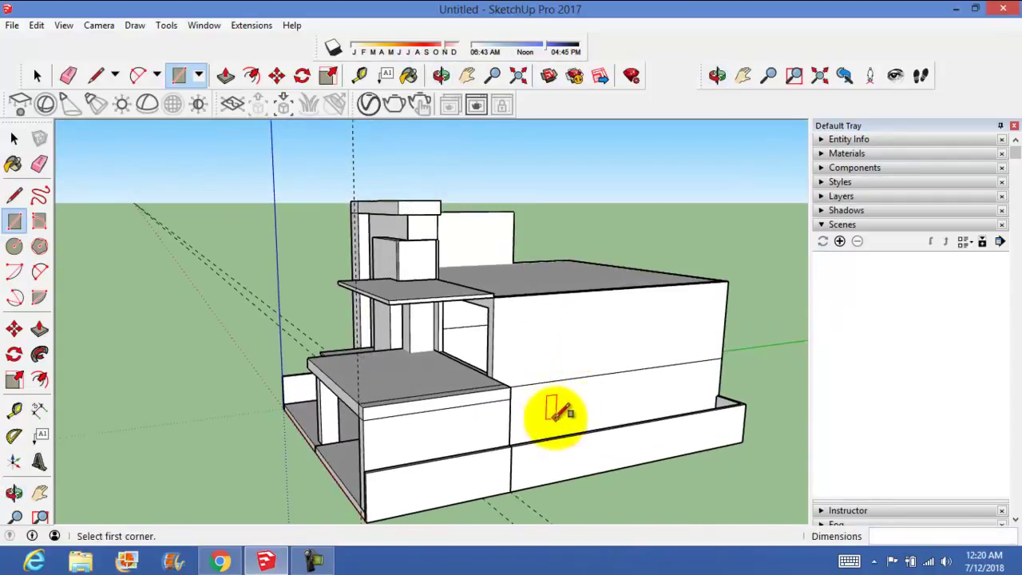
pyautogui.moveTo(532, 342)
pyautogui.mouseDown(button='middle')
pyautogui.moveTo(549, 377)
pyautogui.moveTo(527, 372)
pyautogui.mouseUp(button='middle')
pyautogui.scroll(3, 447, 338)
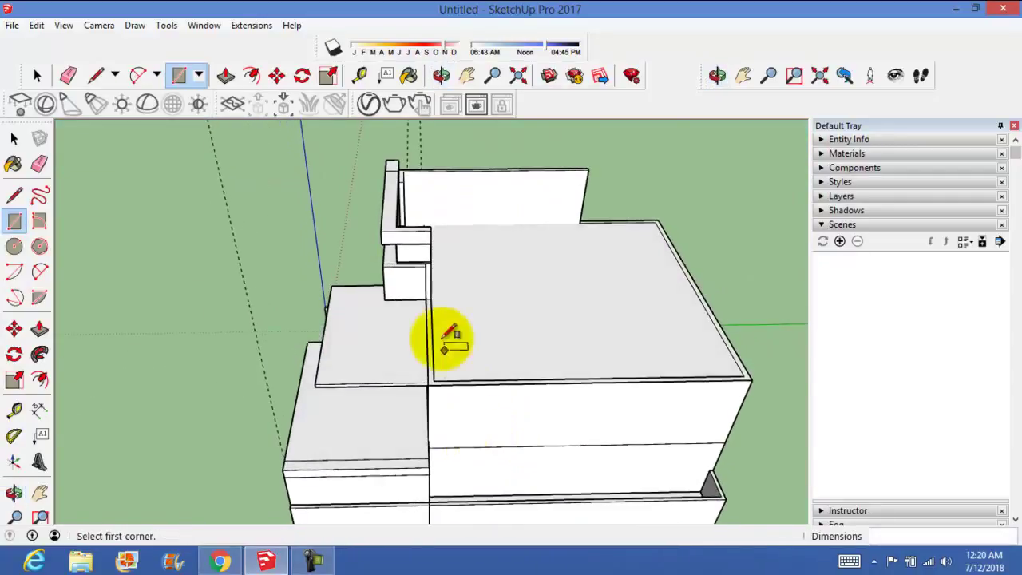
pyautogui.scroll(2, 447, 338)
pyautogui.click(14, 139)
pyautogui.moveTo(264, 260)
pyautogui.mouseDown(button='middle')
pyautogui.moveTo(424, 266)
pyautogui.moveTo(445, 251)
pyautogui.moveTo(462, 255)
pyautogui.mouseUp(button='middle')
pyautogui.moveTo(418, 303)
pyautogui.mouseDown(button='middle')
pyautogui.moveTo(445, 216)
pyautogui.moveTo(353, 328)
pyautogui.moveTo(290, 338)
pyautogui.moveTo(200, 326)
pyautogui.mouseUp(button='middle')
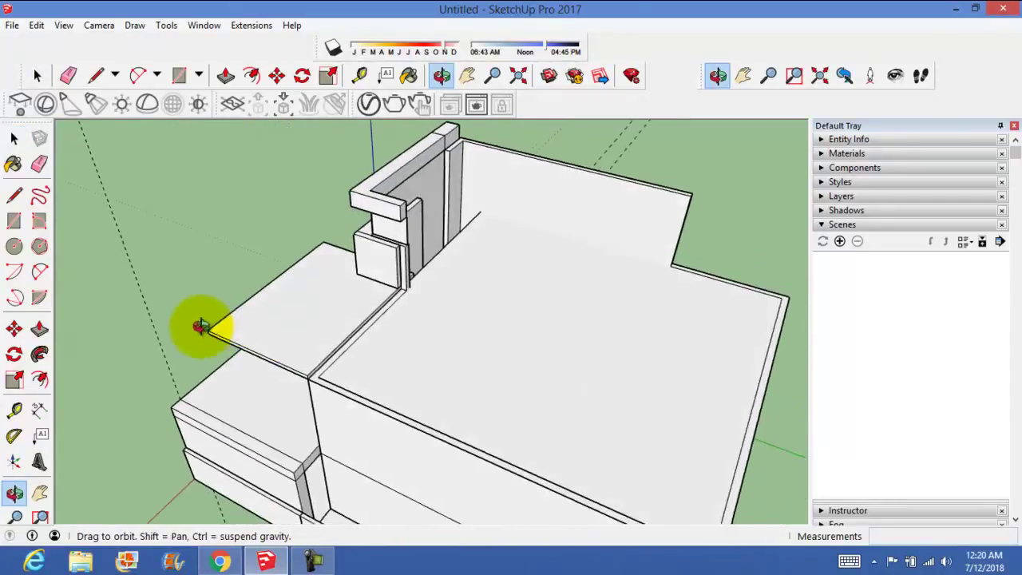
pyautogui.moveTo(413, 337)
pyautogui.mouseDown(button='middle')
pyautogui.moveTo(469, 305)
pyautogui.moveTo(399, 285)
pyautogui.moveTo(433, 205)
pyautogui.mouseUp(button='middle')
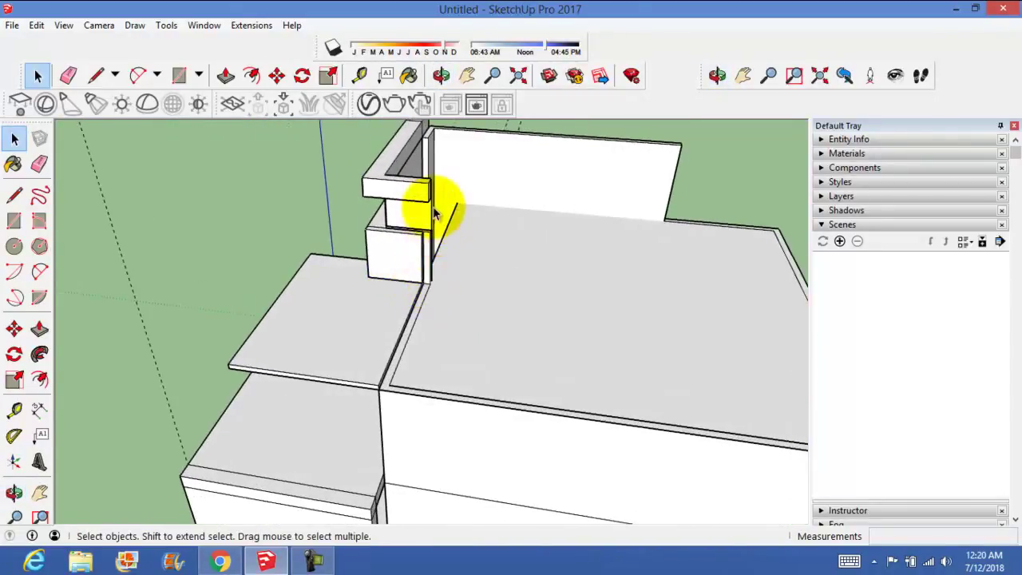
pyautogui.moveTo(410, 239)
pyautogui.mouseDown(button='middle')
pyautogui.moveTo(484, 311)
pyautogui.moveTo(475, 319)
pyautogui.mouseUp(button='middle')
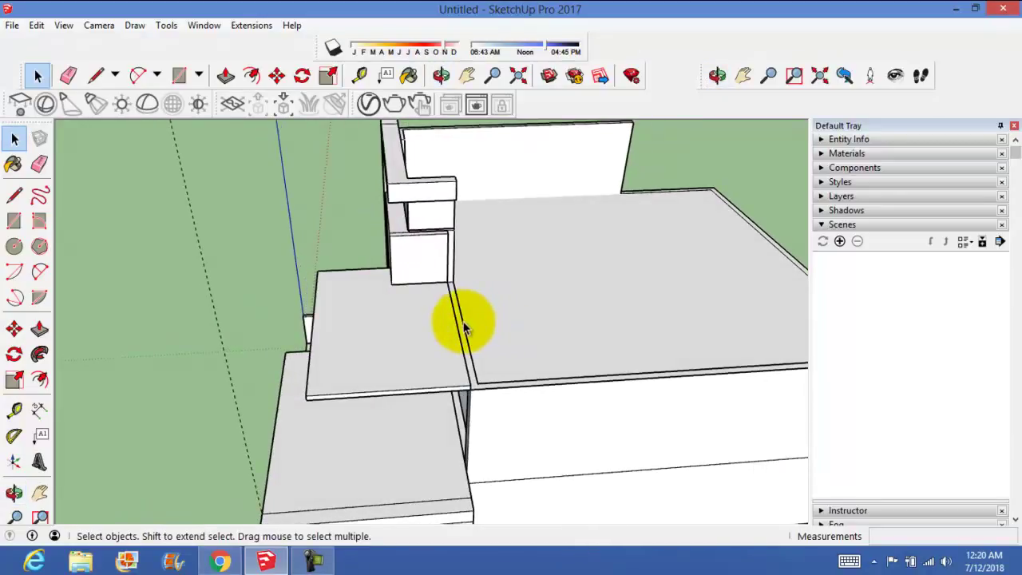
# Turn on X-ray and draw a line splitting the upper slab's front edge
pyautogui.click(463, 328)
pyautogui.hotkey('alt', 'x')
pyautogui.press('p')
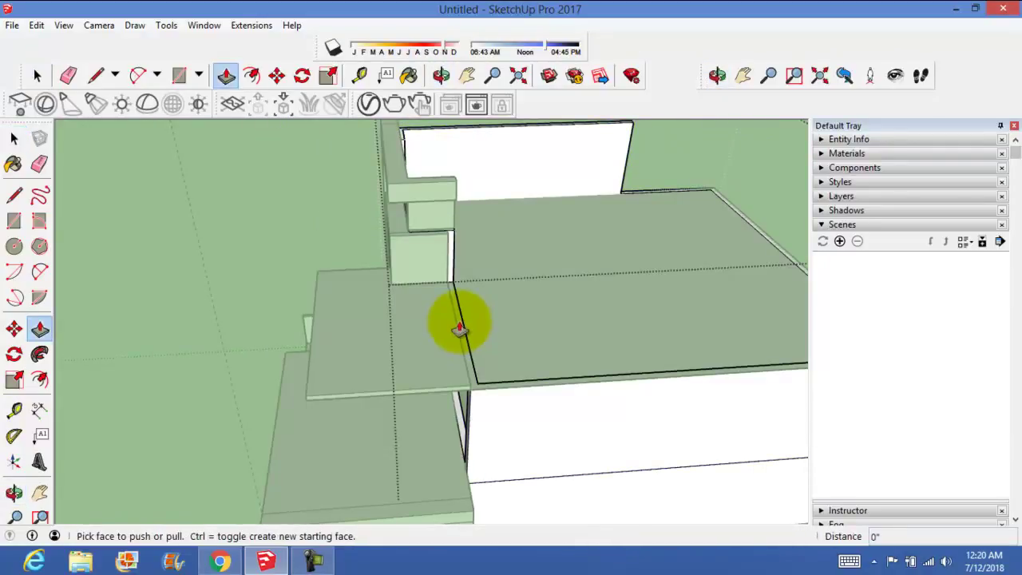
pyautogui.click(459, 329)
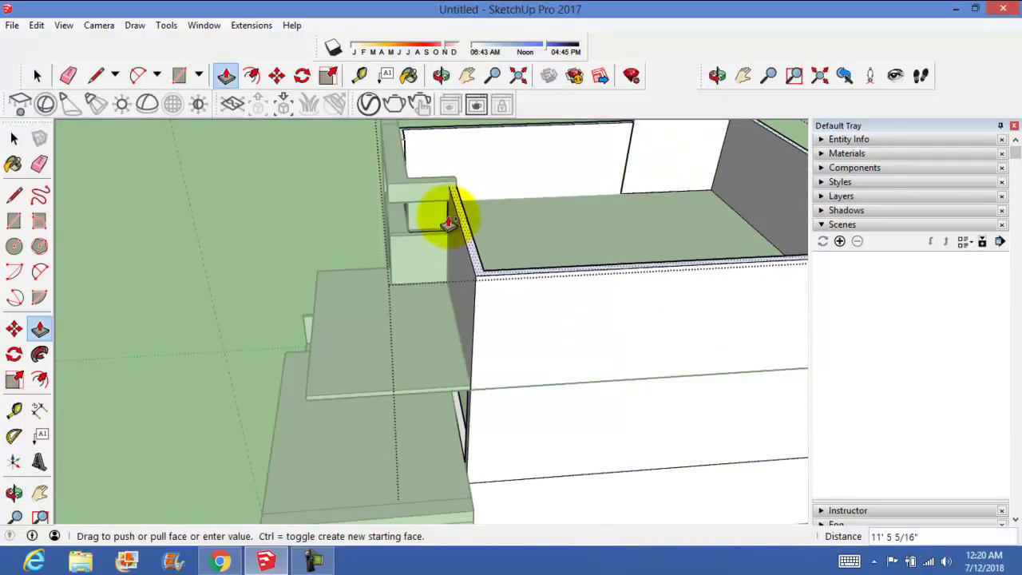
pyautogui.press('Escape')
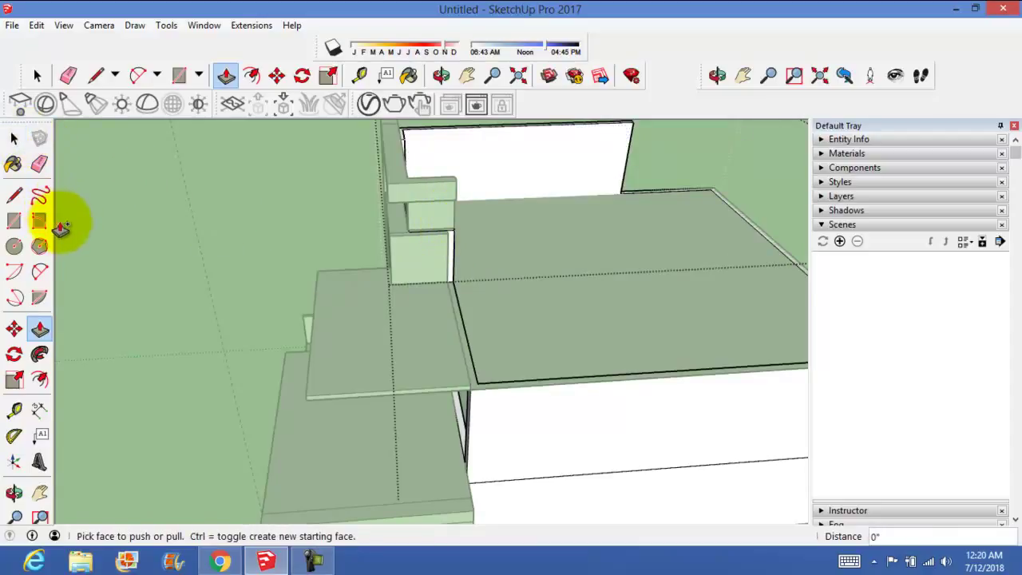
pyautogui.click(16, 194)
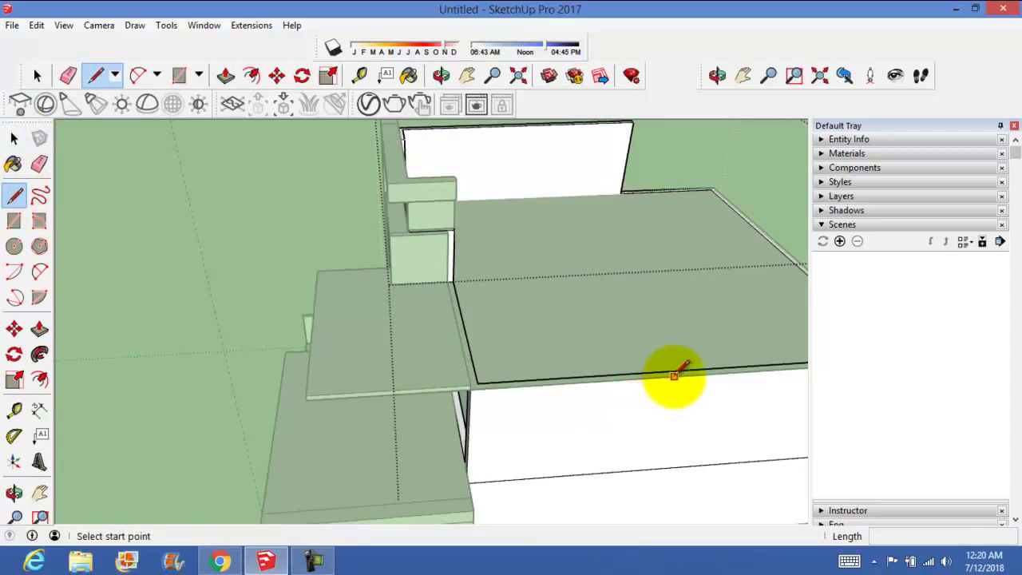
pyautogui.moveTo(666, 401); pyautogui.dragTo(615, 463, button='middle')
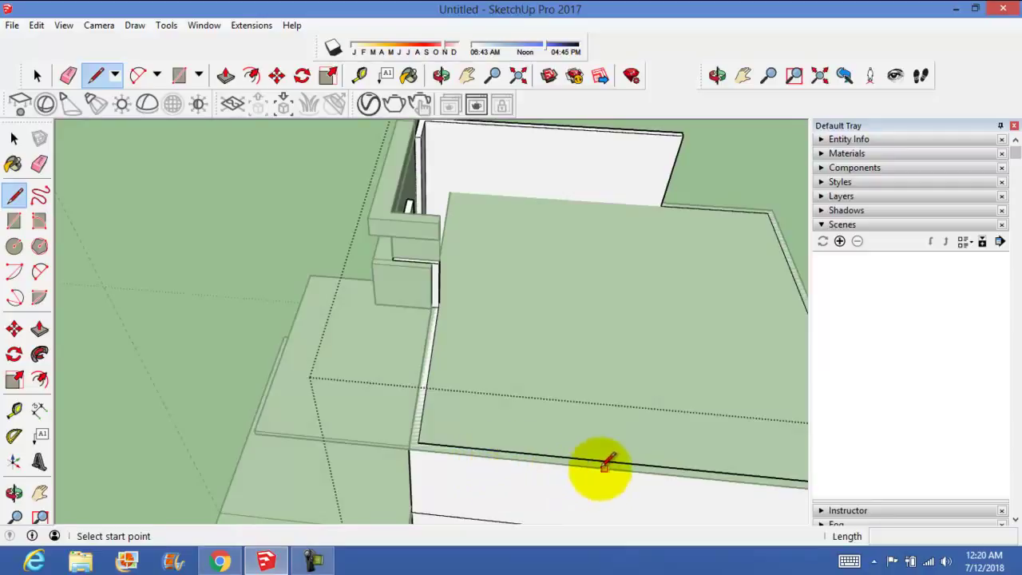
pyautogui.click(642, 468)
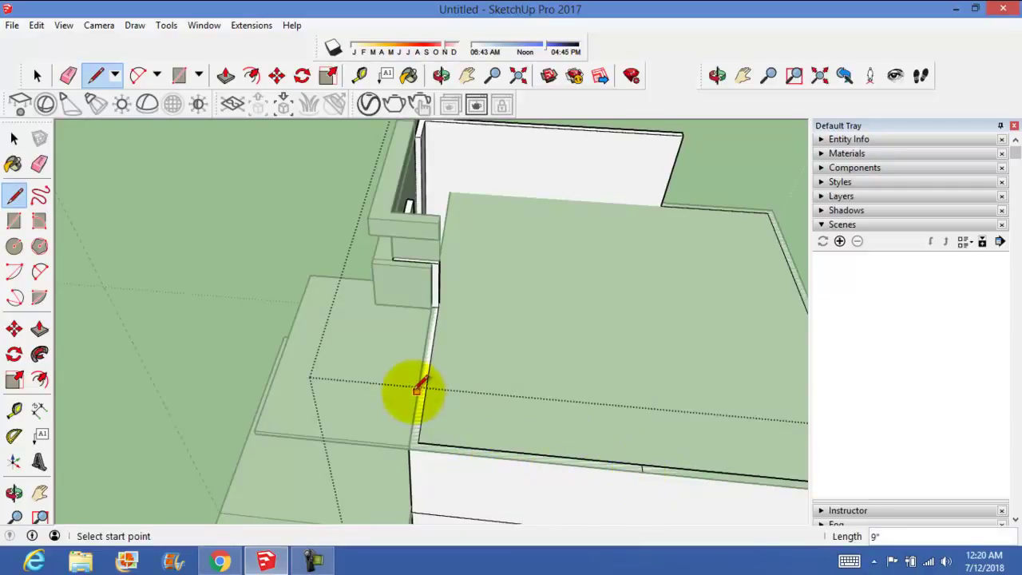
# Raise the strip 6' 3 11/16", lift its top another 5' 8 5/16", then exit the group
pyautogui.press('p')
pyautogui.moveTo(419, 418); pyautogui.dragTo(436, 253)
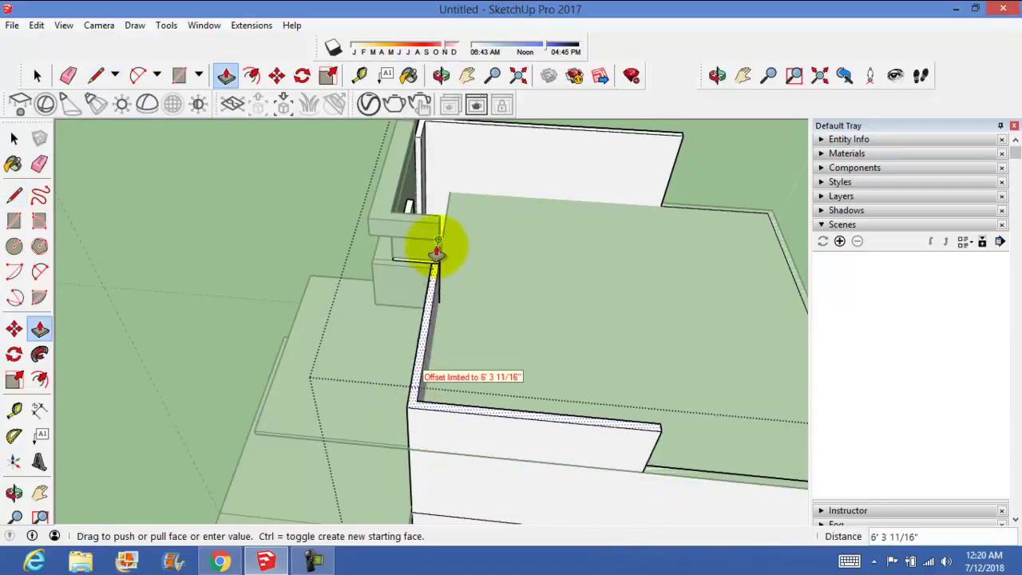
pyautogui.click(433, 229)
pyautogui.moveTo(433, 229)
pyautogui.mouseDown(button='middle')
pyautogui.moveTo(570, 280)
pyautogui.moveTo(510, 265)
pyautogui.mouseUp(button='middle')
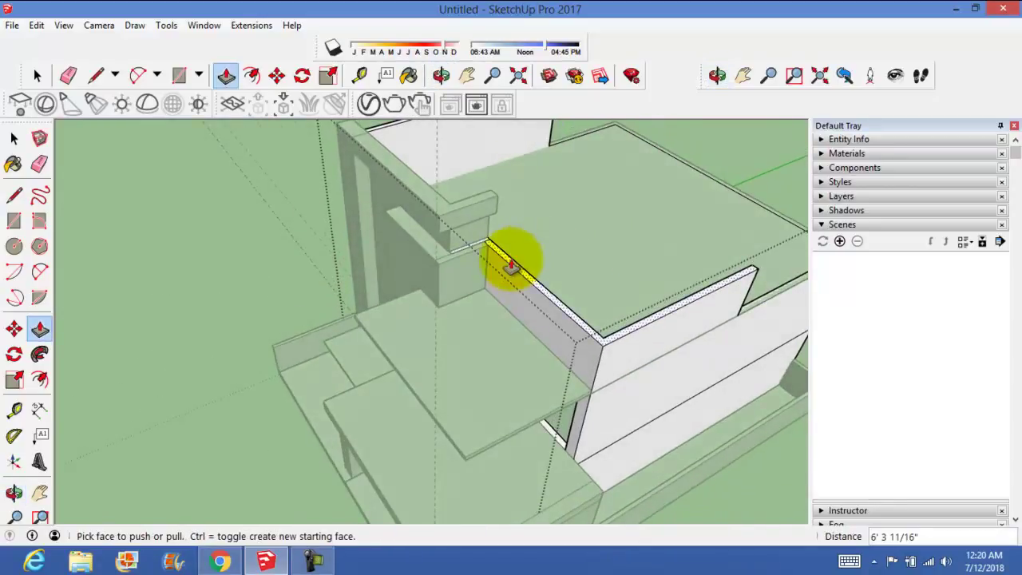
pyautogui.moveTo(511, 266); pyautogui.dragTo(490, 209)
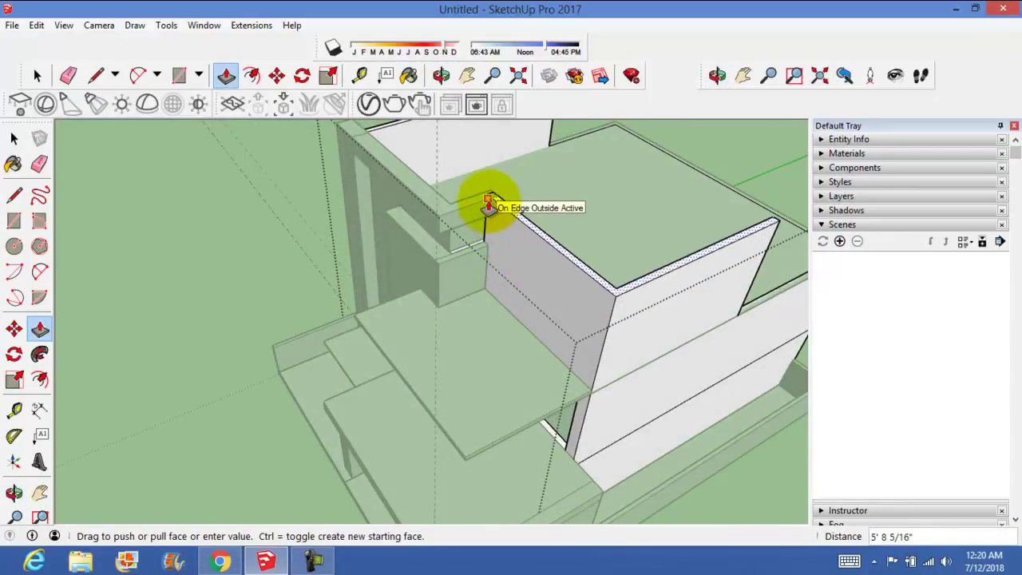
pyautogui.click(490, 206)
pyautogui.click(13, 139)
pyautogui.click(159, 229)
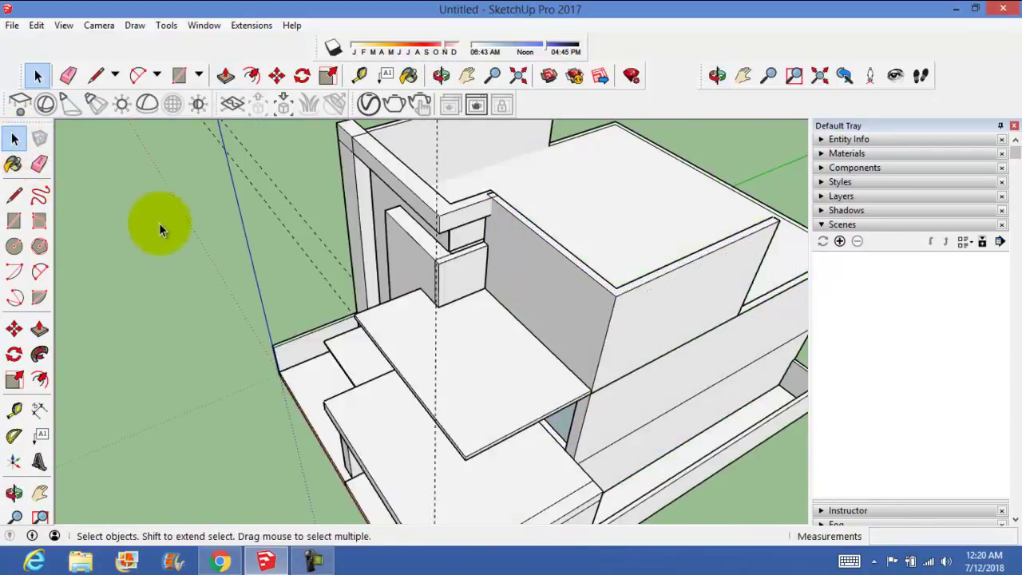
pyautogui.moveTo(159, 229)
pyautogui.mouseDown(button='middle')
pyautogui.moveTo(353, 178)
pyautogui.moveTo(490, 170)
pyautogui.mouseUp(button='middle')
pyautogui.moveTo(490, 212)
pyautogui.mouseDown(button='middle')
pyautogui.moveTo(541, 149)
pyautogui.moveTo(557, 192)
pyautogui.moveTo(530, 273)
pyautogui.moveTo(487, 264)
pyautogui.moveTo(461, 284)
pyautogui.moveTo(519, 250)
pyautogui.moveTo(475, 320)
pyautogui.moveTo(490, 271)
pyautogui.moveTo(468, 296)
pyautogui.mouseUp(button='middle')
# In the house group, push the upper wall face out about 3' 8 5/16" beside the roof slab
pyautogui.doubleClick(510, 263)
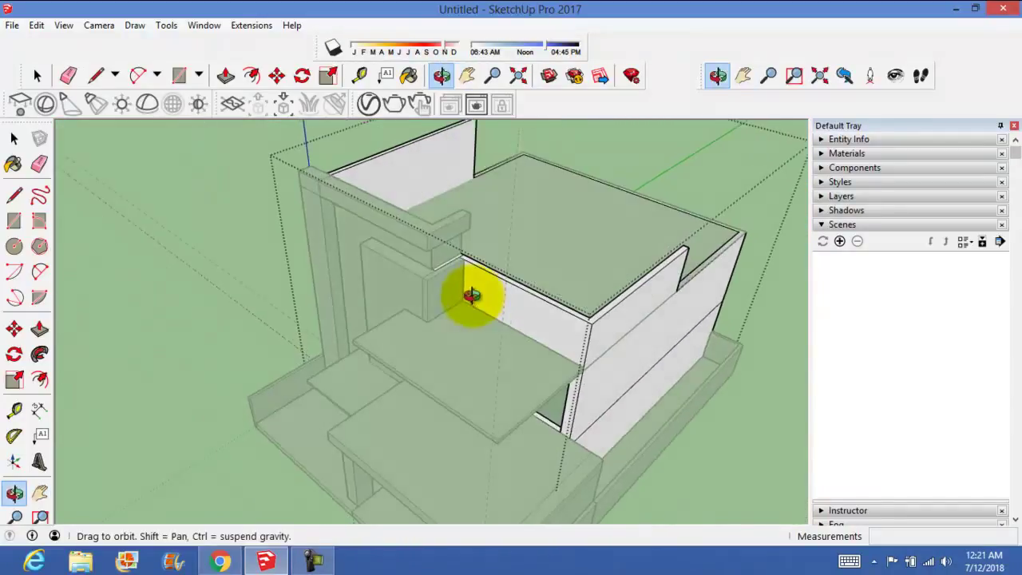
pyautogui.scroll(3, 499, 265)
pyautogui.press('p')
pyautogui.click(474, 274)
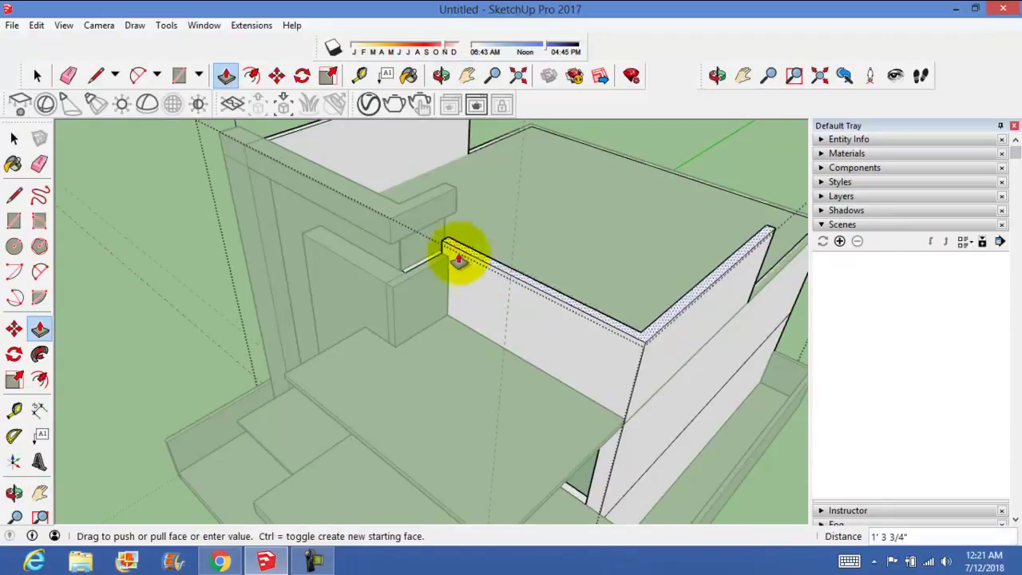
pyautogui.click(429, 234)
pyautogui.moveTo(429, 233); pyautogui.dragTo(525, 178, button='middle')
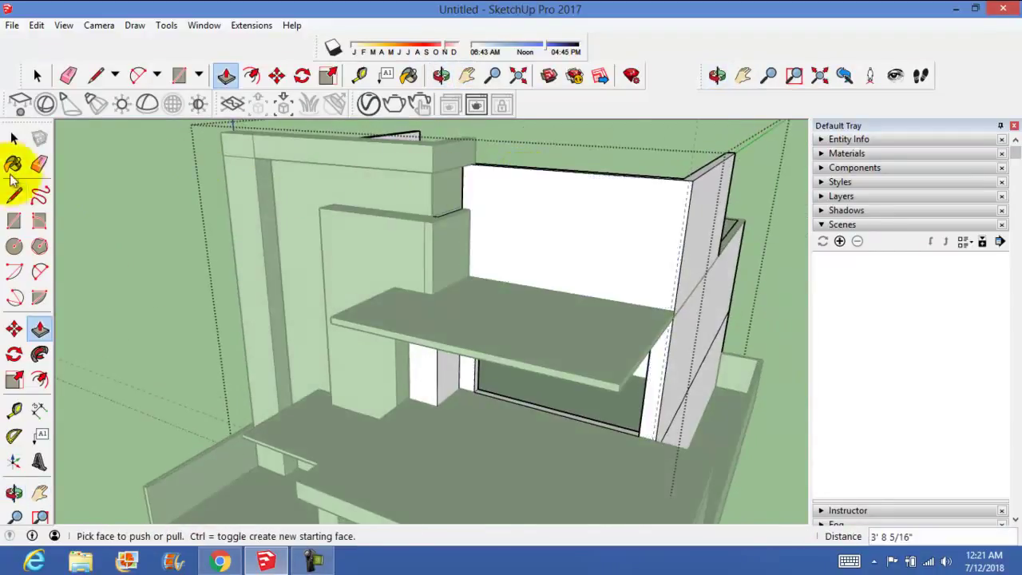
pyautogui.click(13, 139)
pyautogui.scroll(-5, 376, 266)
pyautogui.moveTo(376, 267)
pyautogui.mouseDown(button='middle')
pyautogui.moveTo(454, 172)
pyautogui.moveTo(511, 222)
pyautogui.moveTo(547, 234)
pyautogui.moveTo(490, 274)
pyautogui.moveTo(580, 276)
pyautogui.moveTo(529, 347)
pyautogui.moveTo(579, 335)
pyautogui.moveTo(520, 376)
pyautogui.moveTo(614, 326)
pyautogui.moveTo(612, 359)
pyautogui.moveTo(582, 335)
pyautogui.moveTo(520, 337)
pyautogui.moveTo(421, 406)
pyautogui.mouseUp(button='middle')
pyautogui.scroll(2, 591, 331)
pyautogui.press('f')
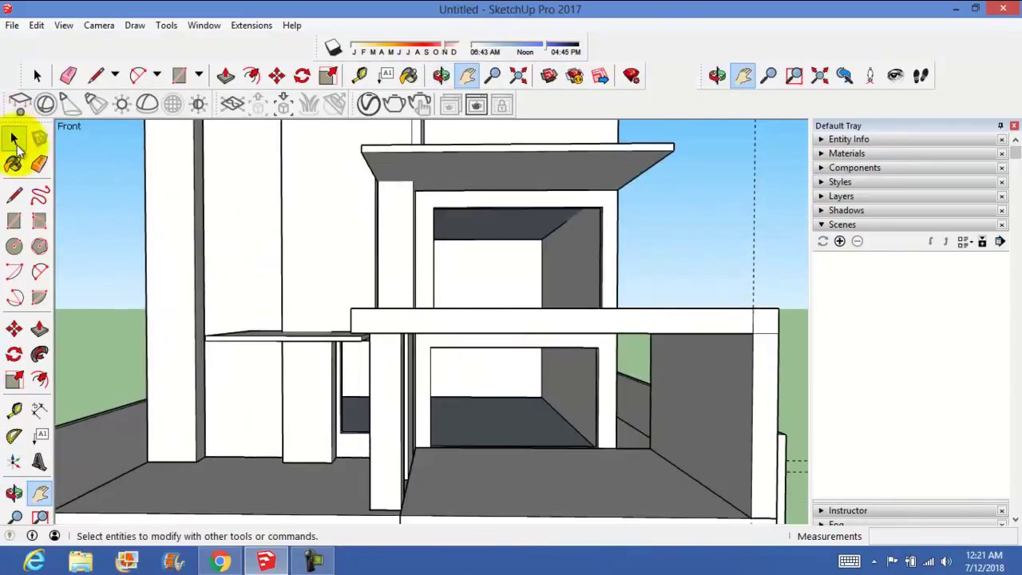
pyautogui.click(14, 140)
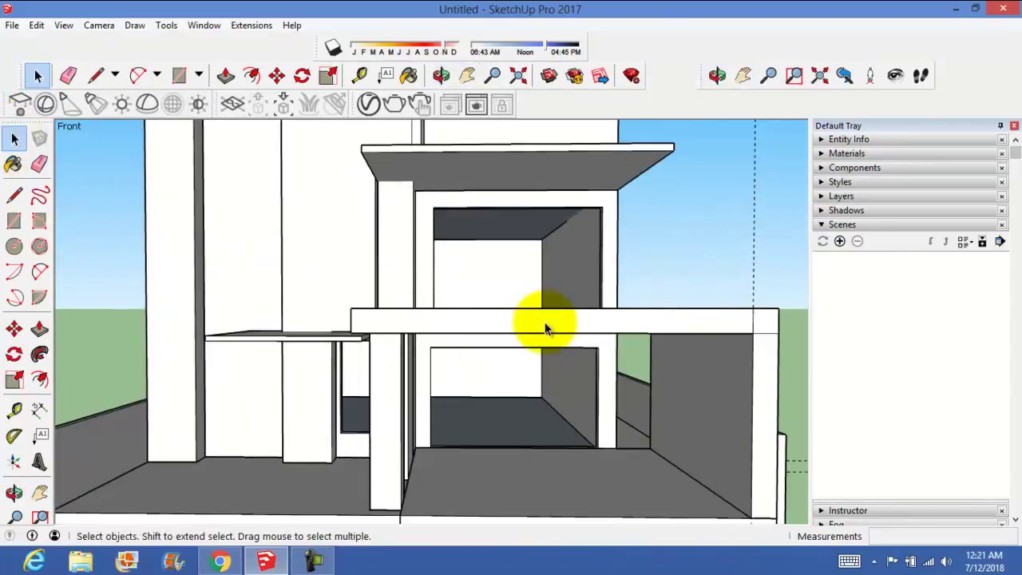
pyautogui.click(21, 418)
pyautogui.click(473, 332)
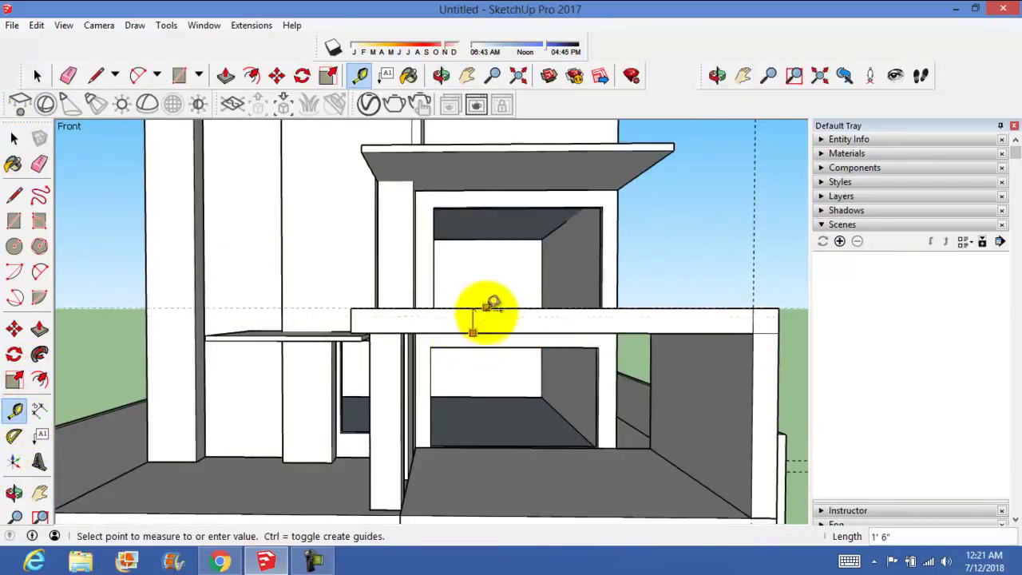
pyautogui.click(13, 139)
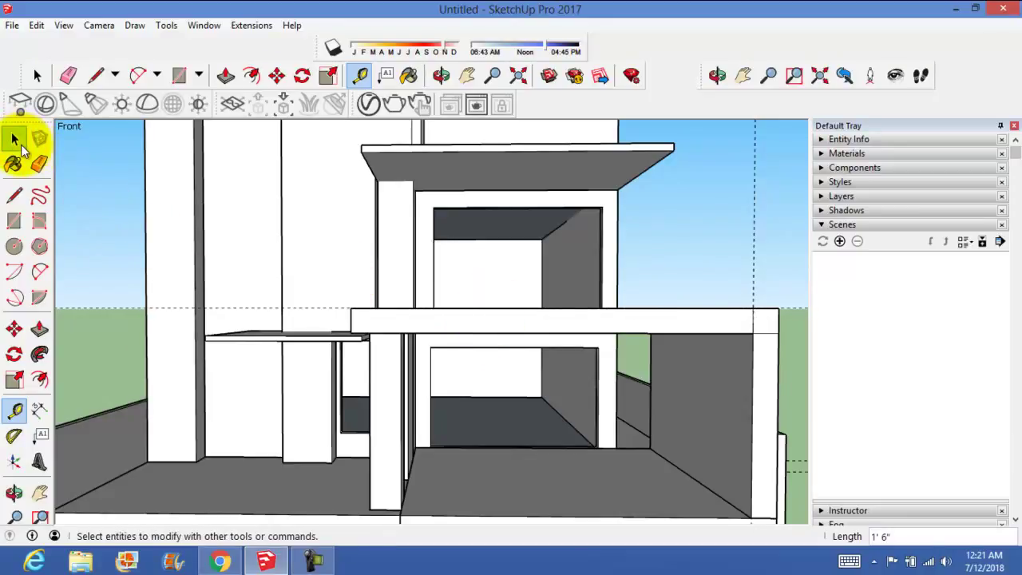
pyautogui.moveTo(331, 303)
pyautogui.mouseDown(button='middle')
pyautogui.moveTo(546, 302)
pyautogui.moveTo(440, 314)
pyautogui.moveTo(499, 323)
pyautogui.moveTo(497, 337)
pyautogui.moveTo(548, 349)
pyautogui.moveTo(549, 307)
pyautogui.moveTo(540, 342)
pyautogui.mouseUp(button='middle')
# Save the model as banglow_1 in the sketchup folder using Ctrl+S
pyautogui.hotkey('ctrl', 's')
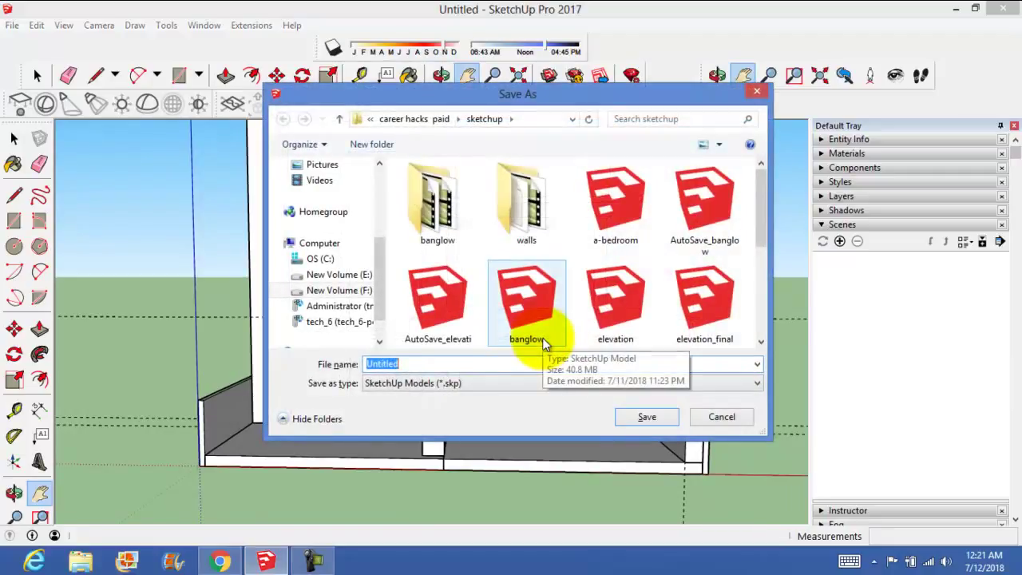
pyautogui.press('Escape')
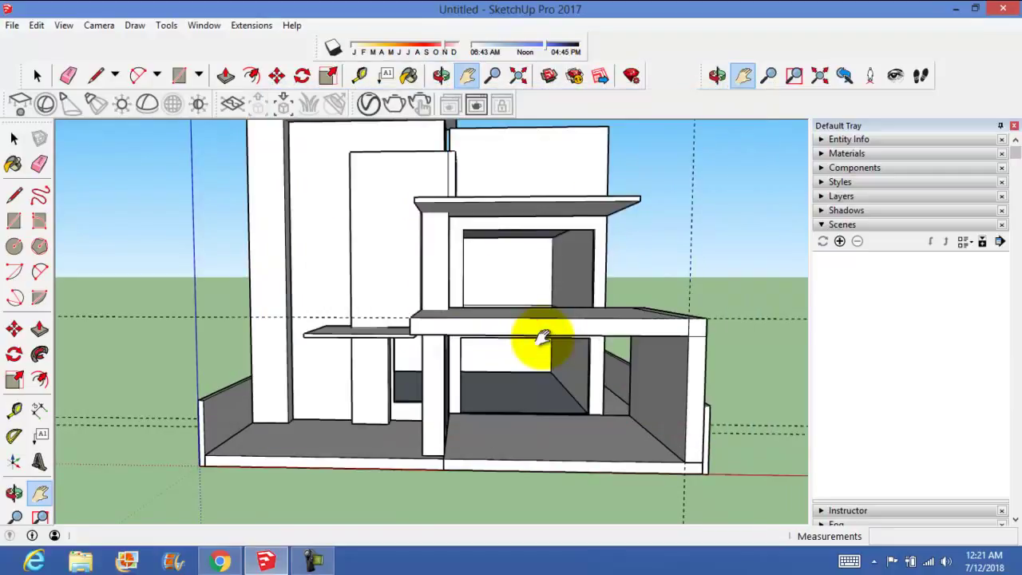
pyautogui.keyDown('shift'); pyautogui.moveTo(542, 336); pyautogui.dragTo(548, 383, button='middle'); pyautogui.keyUp('shift')
pyautogui.hotkey('ctrl', 's')
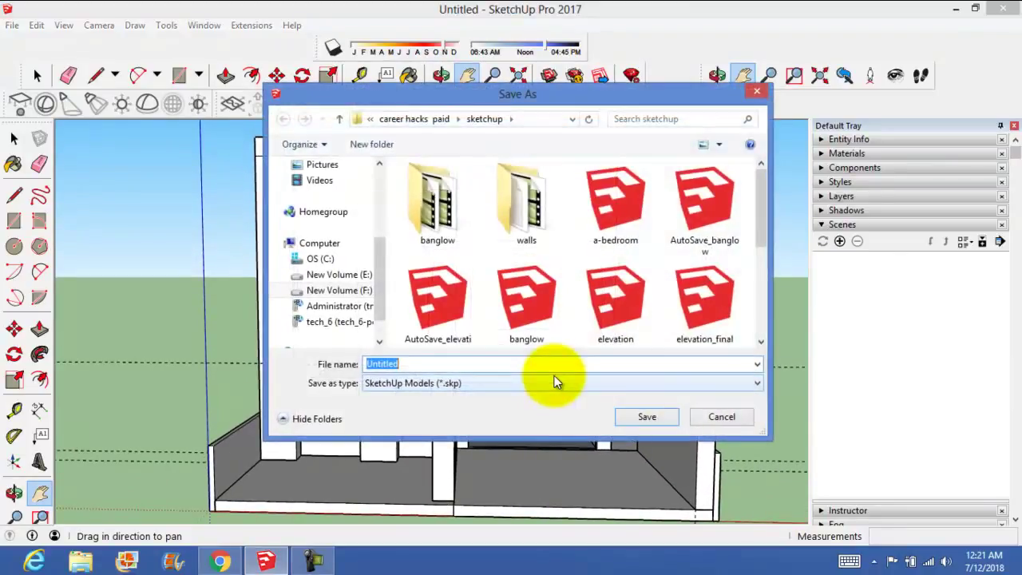
pyautogui.write('ban')
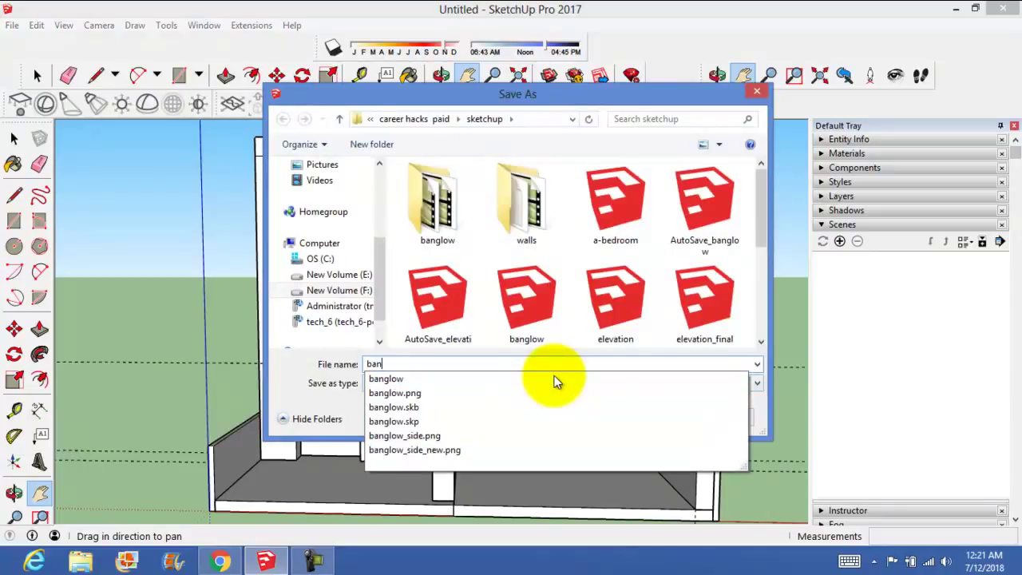
pyautogui.write('glow_1')
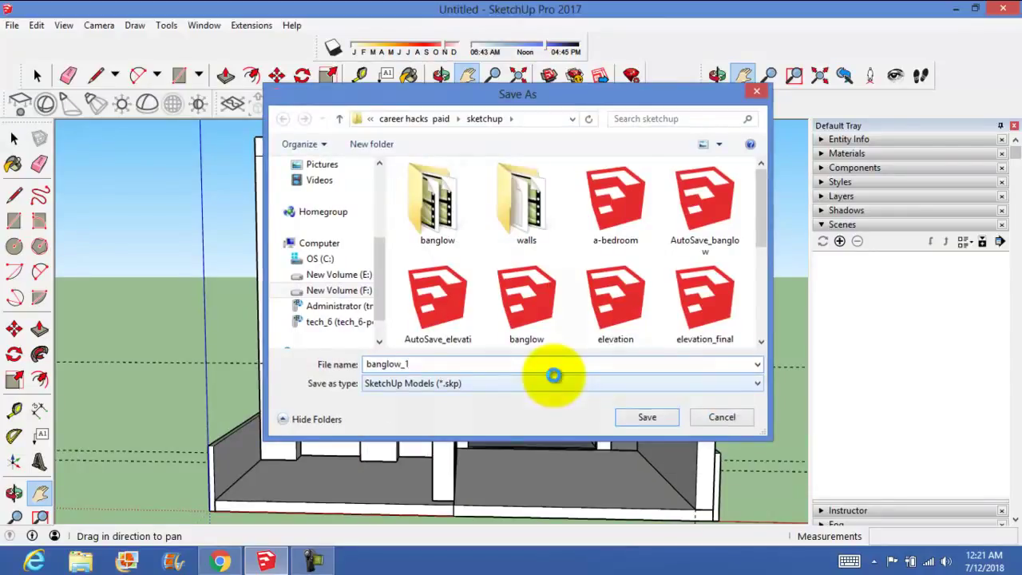
pyautogui.press('Return')
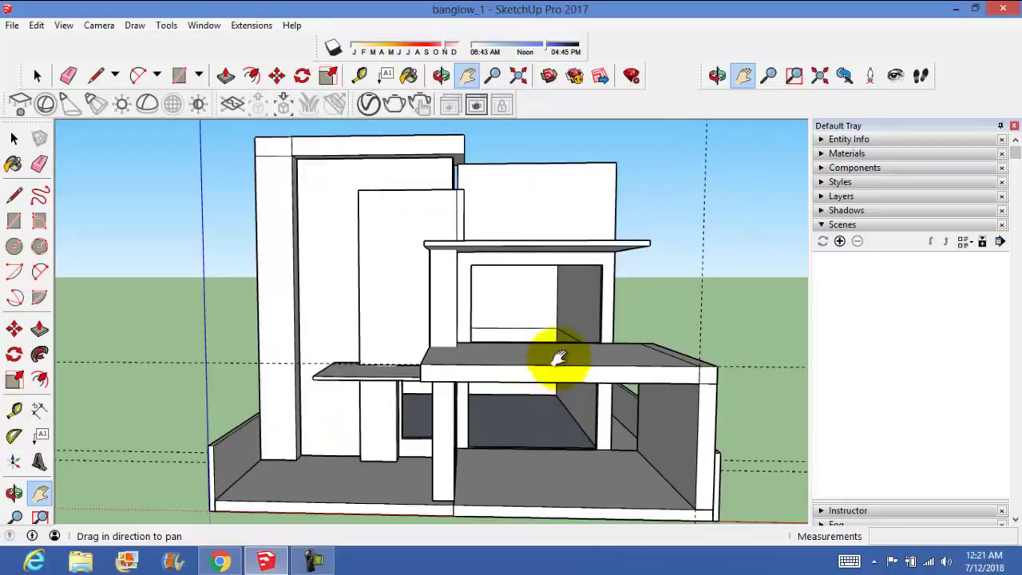
pyautogui.moveTo(554, 354)
pyautogui.mouseDown(button='middle')
pyautogui.moveTo(575, 303)
pyautogui.moveTo(559, 304)
pyautogui.moveTo(584, 337)
pyautogui.moveTo(566, 320)
pyautogui.moveTo(572, 341)
pyautogui.moveTo(541, 289)
pyautogui.mouseUp(button='middle')
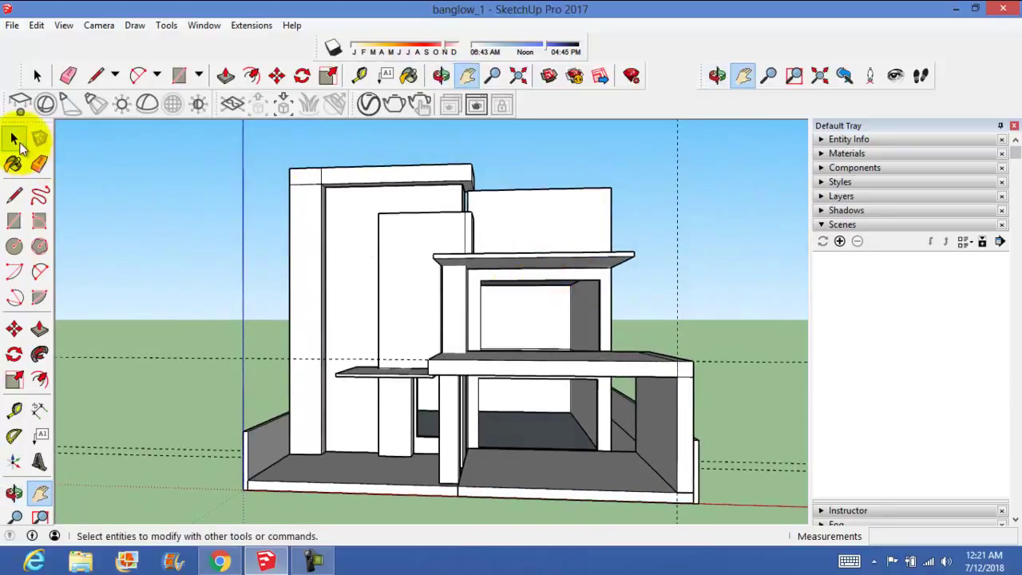
pyautogui.moveTo(600, 312); pyautogui.dragTo(684, 289, button='middle')
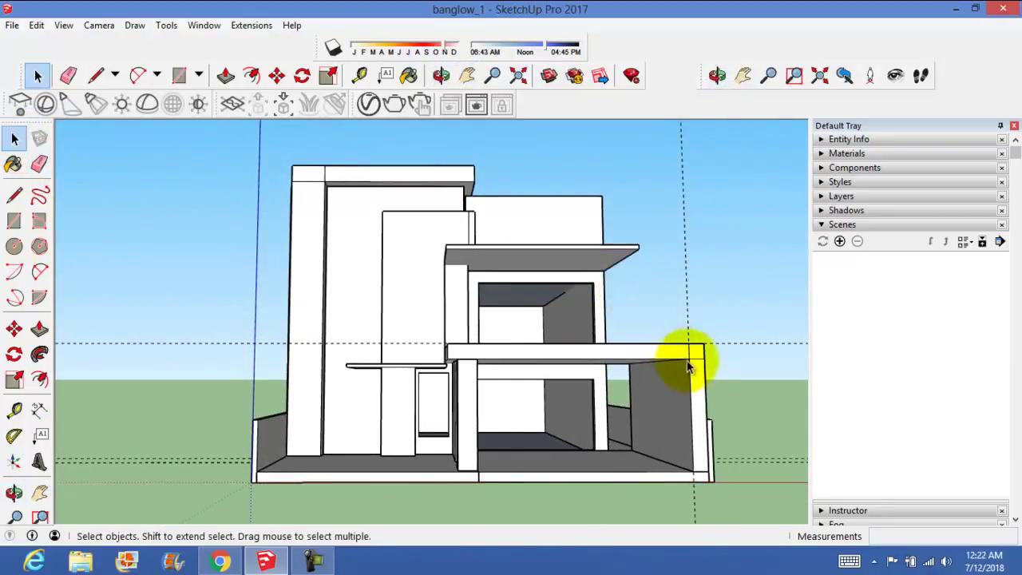
pyautogui.moveTo(684, 359); pyautogui.dragTo(665, 359, button='middle')
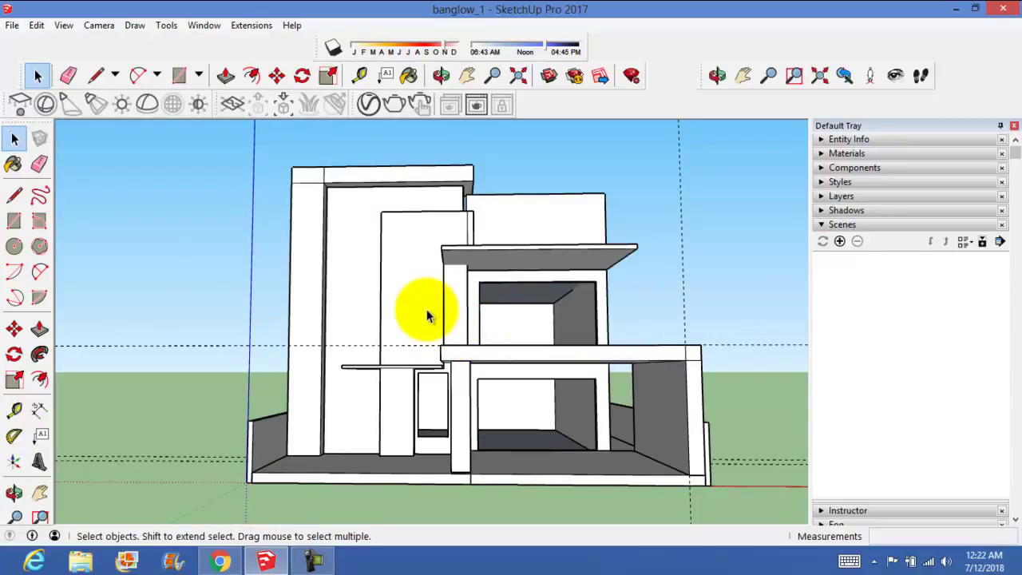
pyautogui.moveTo(577, 358); pyautogui.dragTo(411, 371, button='middle')
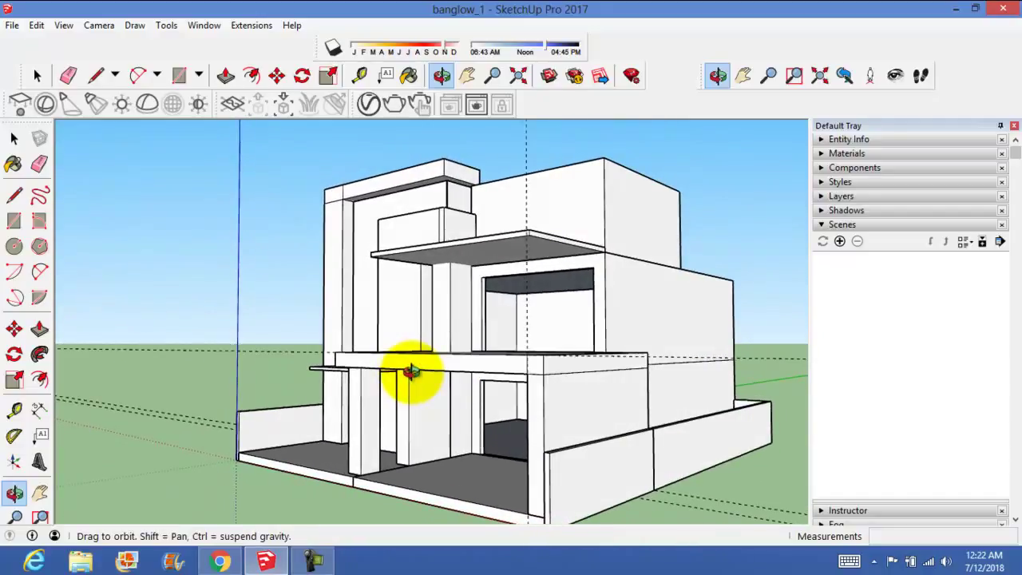